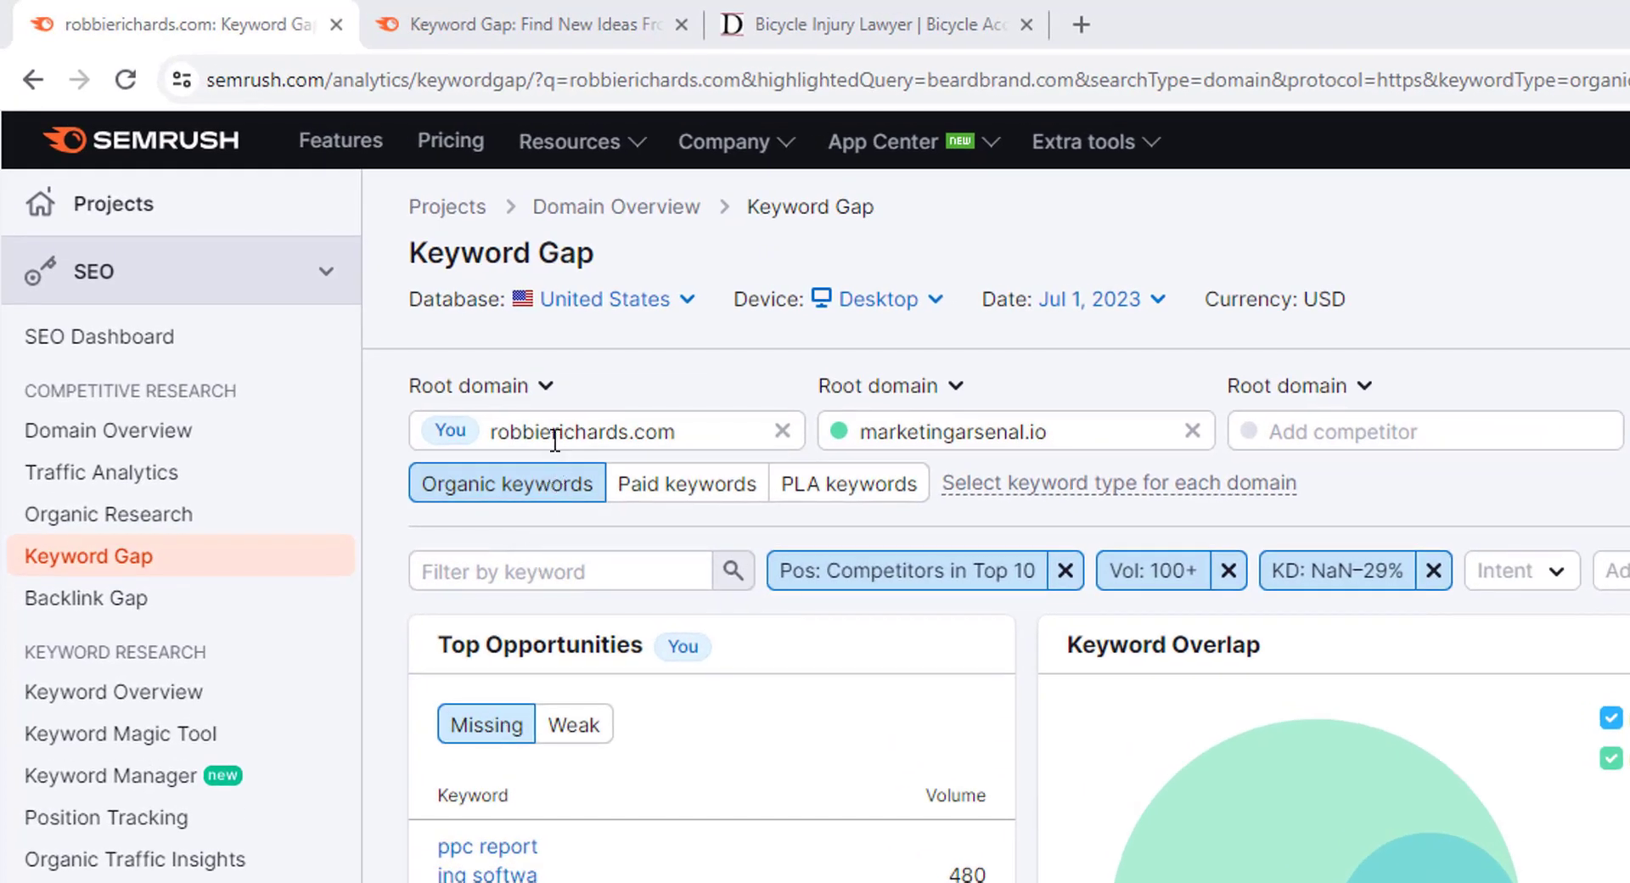
- Examine the position, volume and keyword difficulty filters applied to the comparison with marketingarsenal.io
click(957, 433)
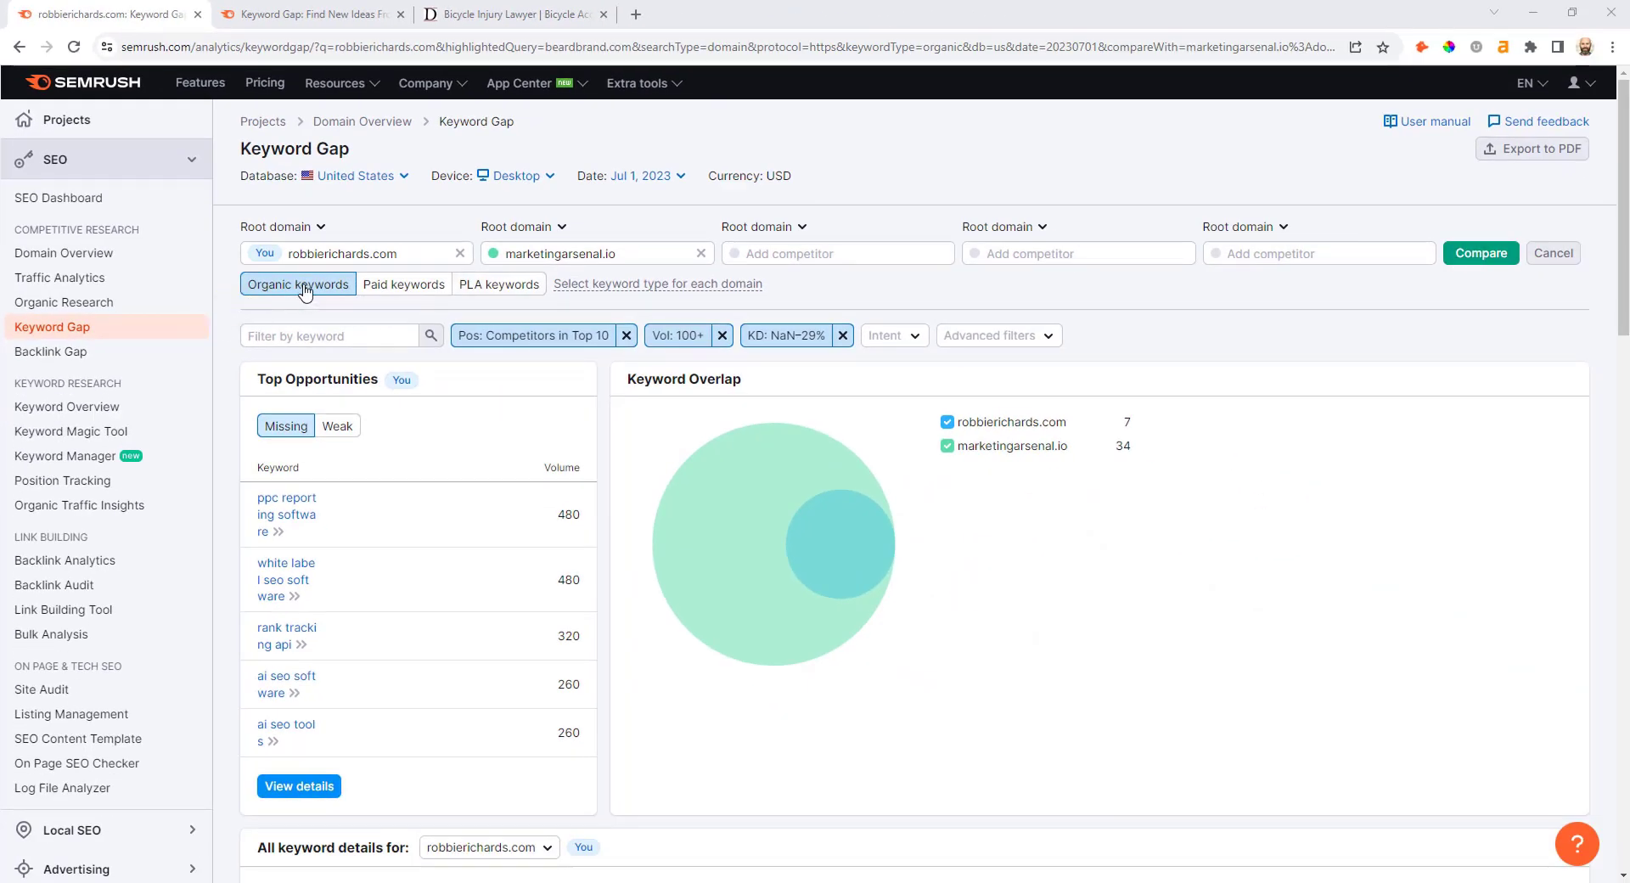
scroll(494, 401, down, 2)
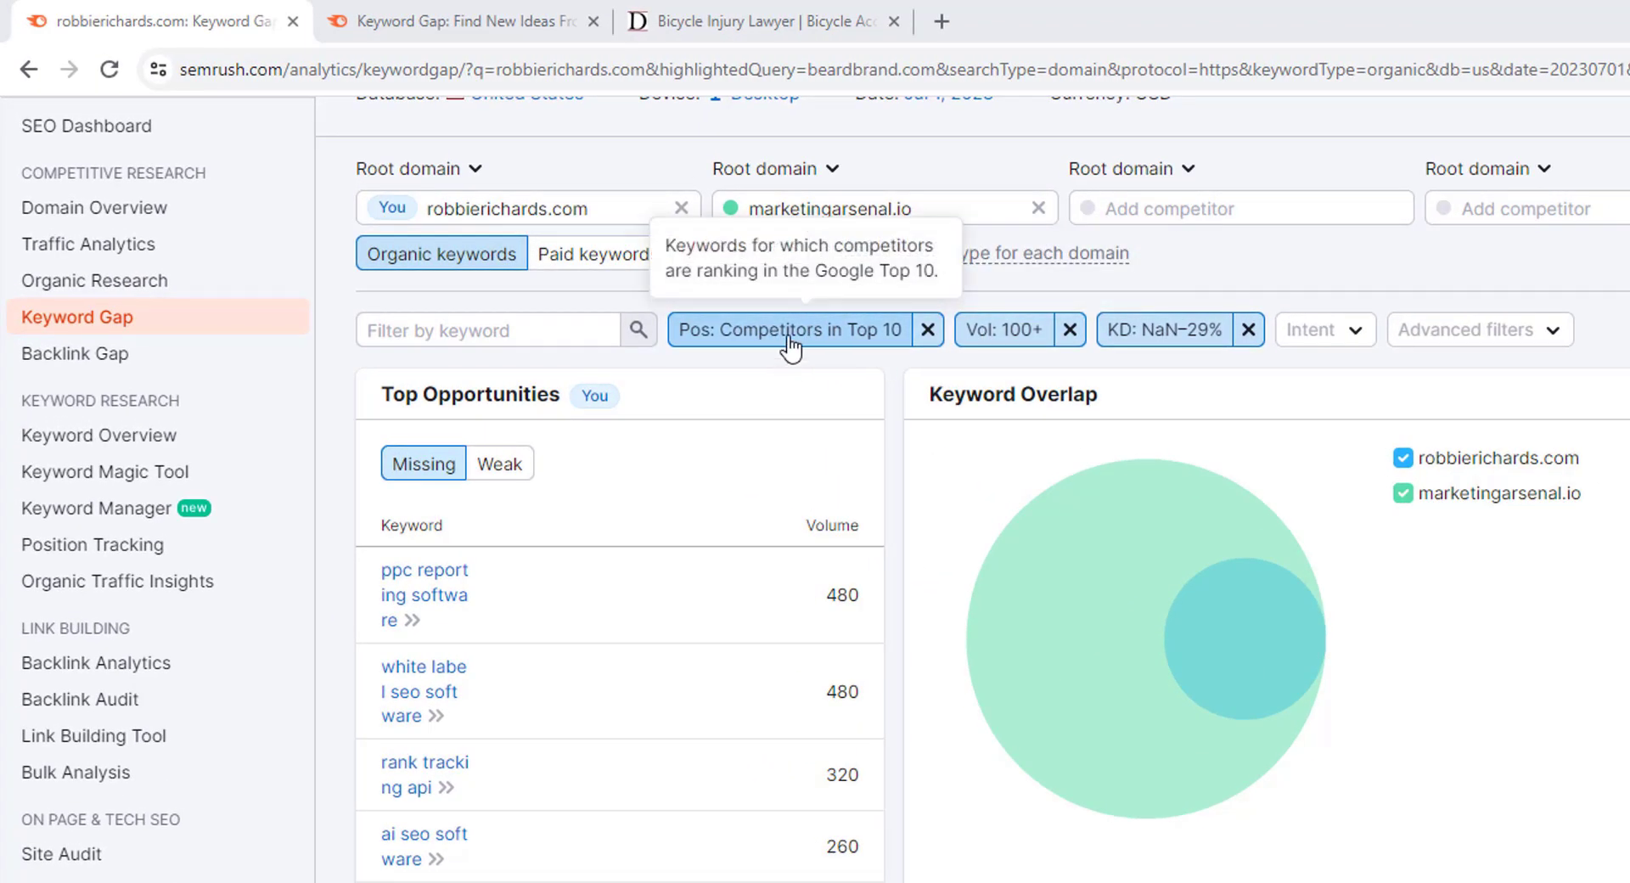
click(783, 345)
mouse_move(708, 469)
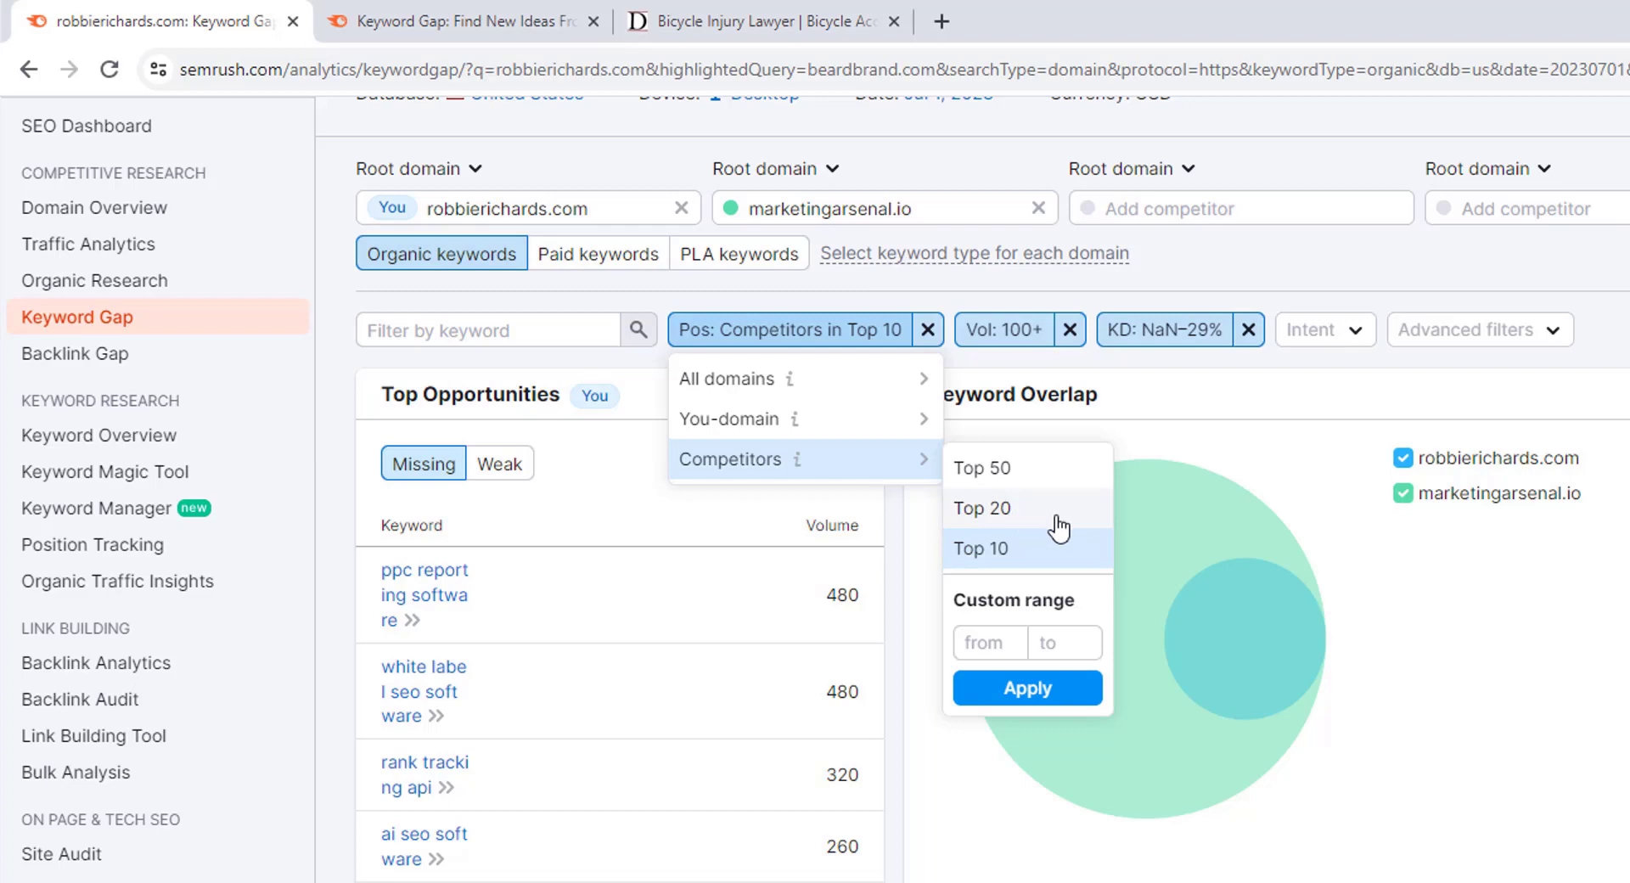
click(1030, 302)
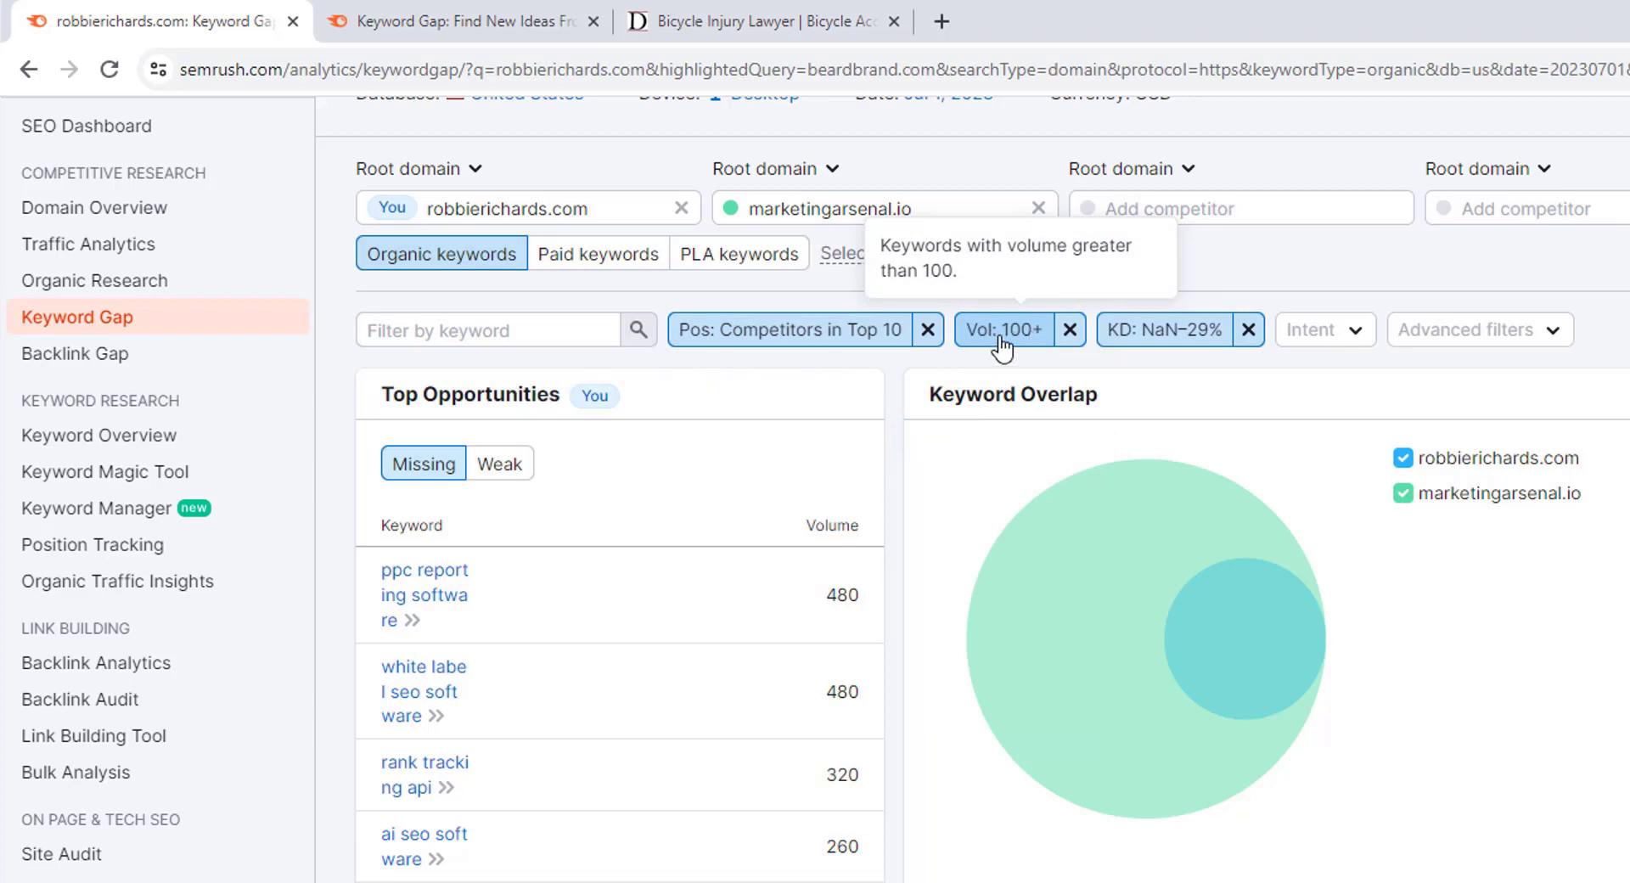
click(1163, 331)
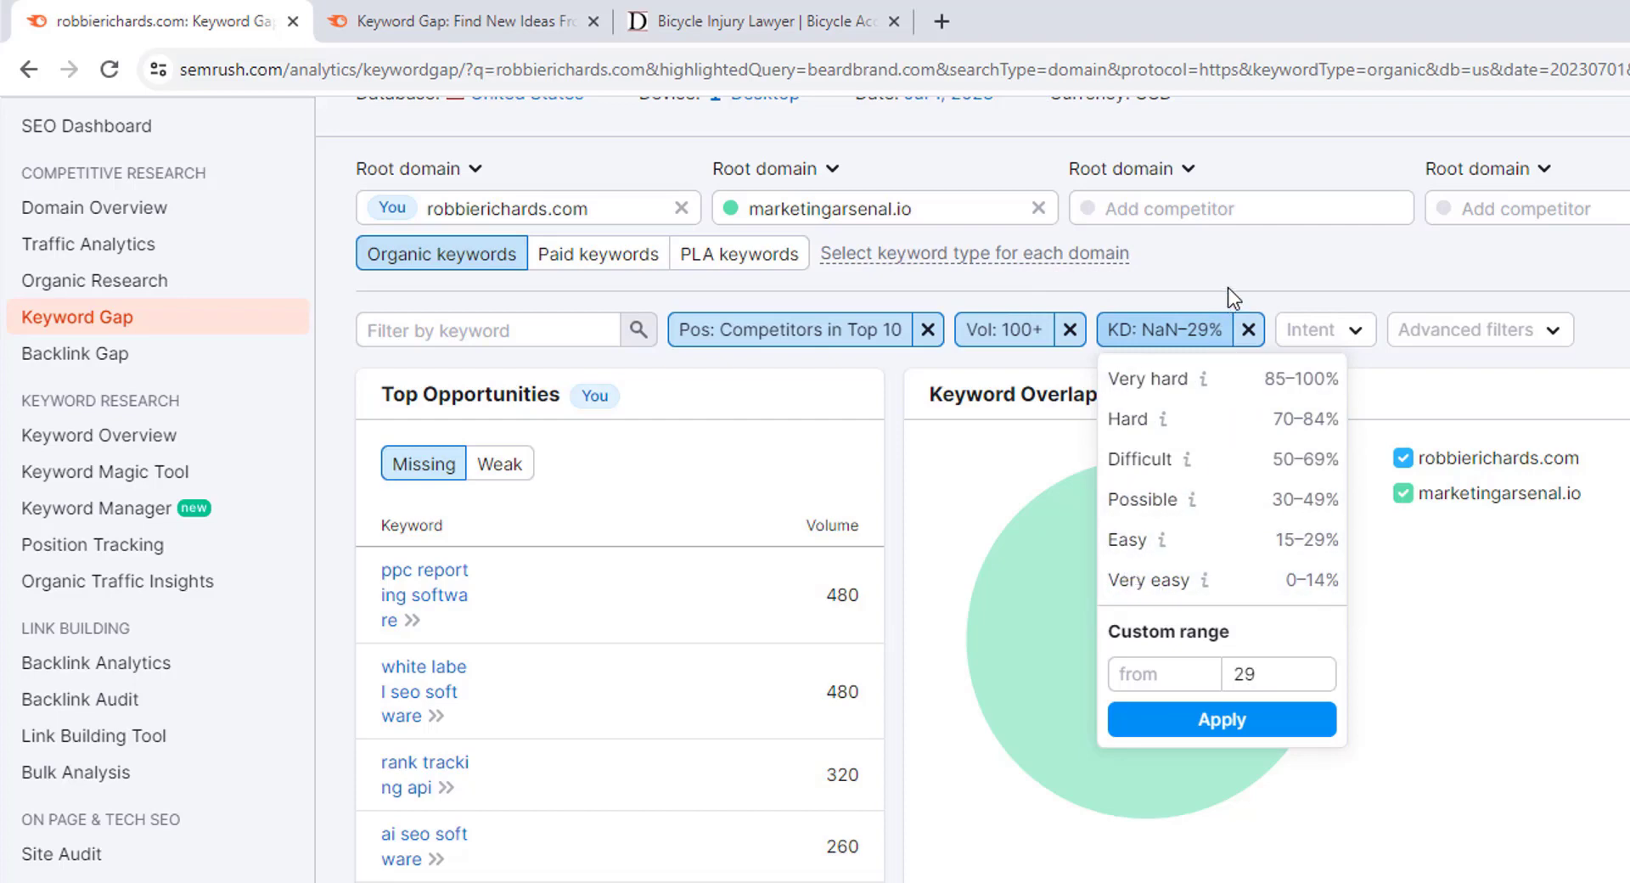
- Review the missing keywords in the details table and the keyword lists offered for "white label seo software"
scroll(664, 503, down, 1)
scroll(665, 504, down, 5)
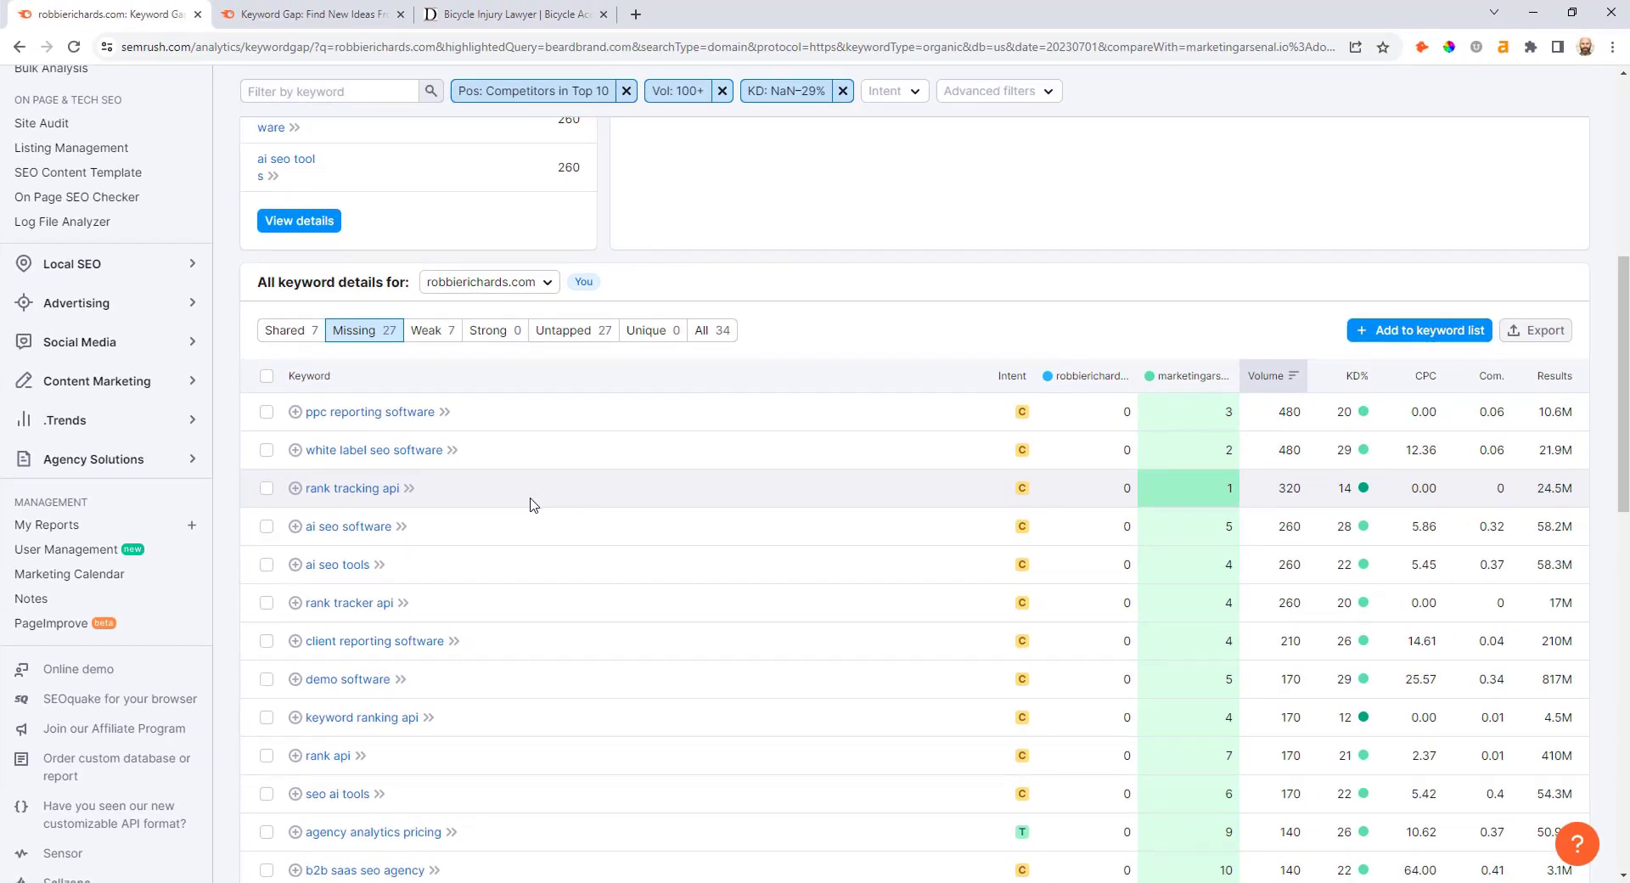
scroll(533, 504, up, 7)
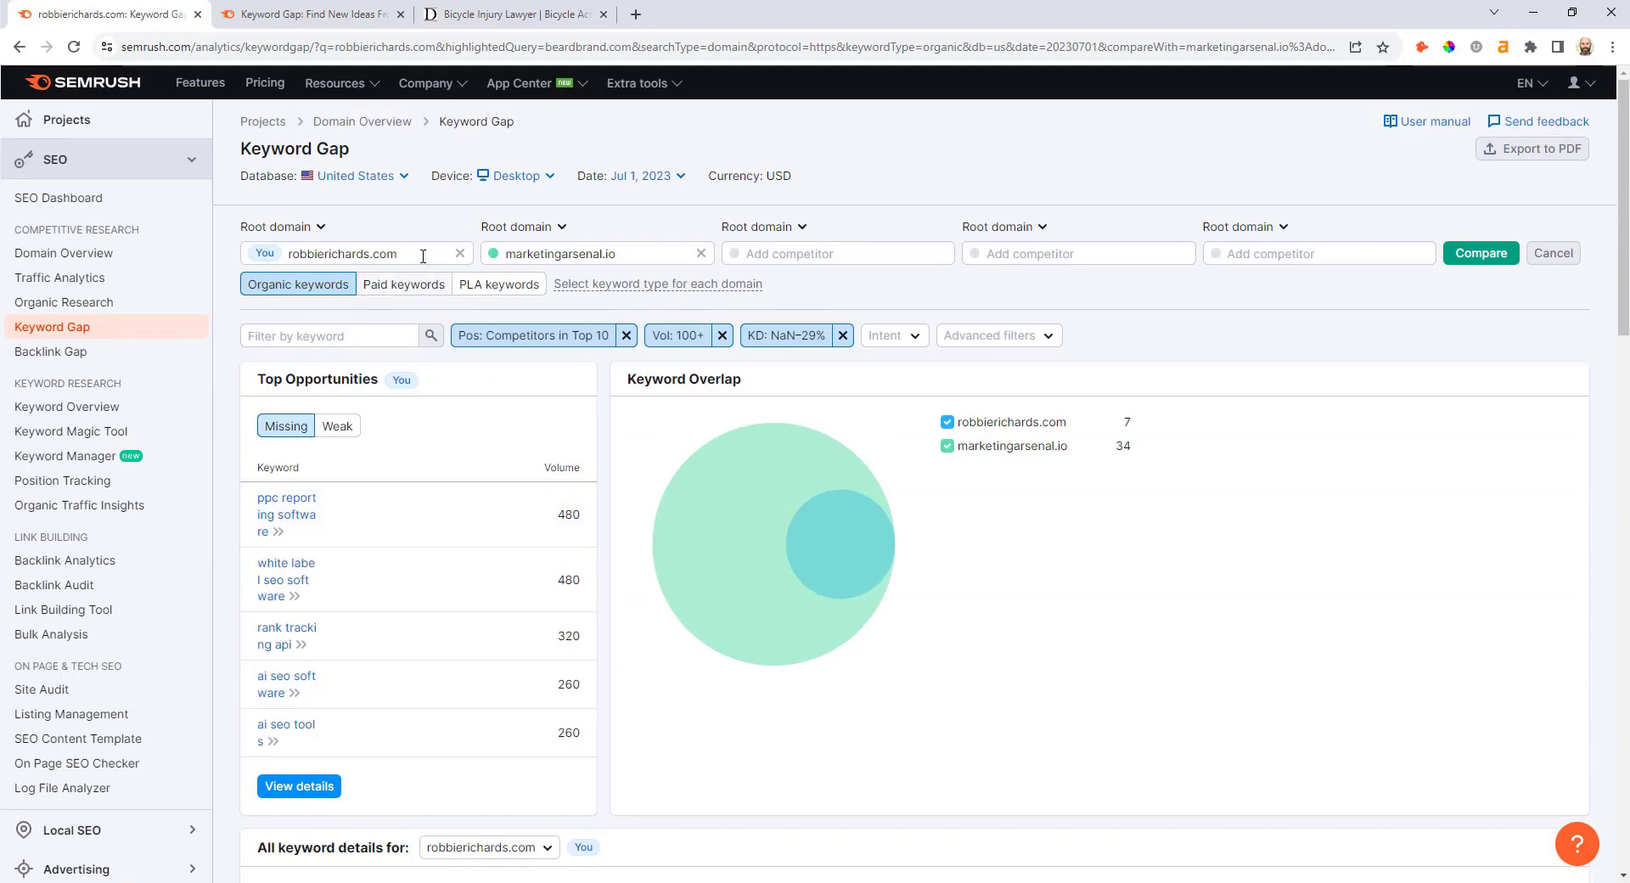
scroll(934, 281, down, 5)
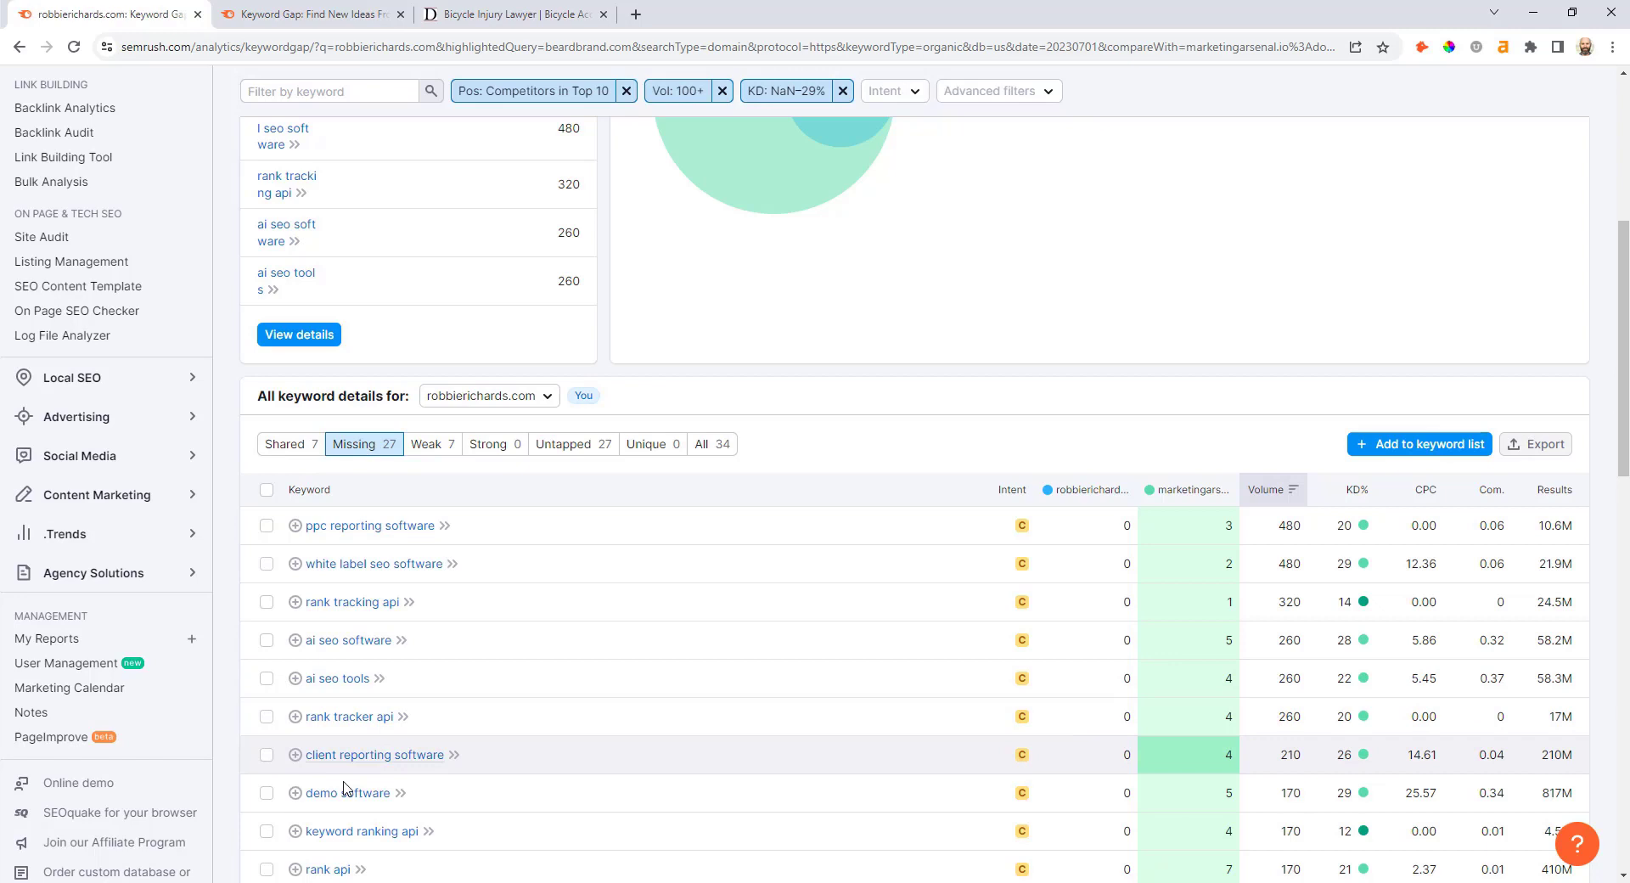
click(308, 565)
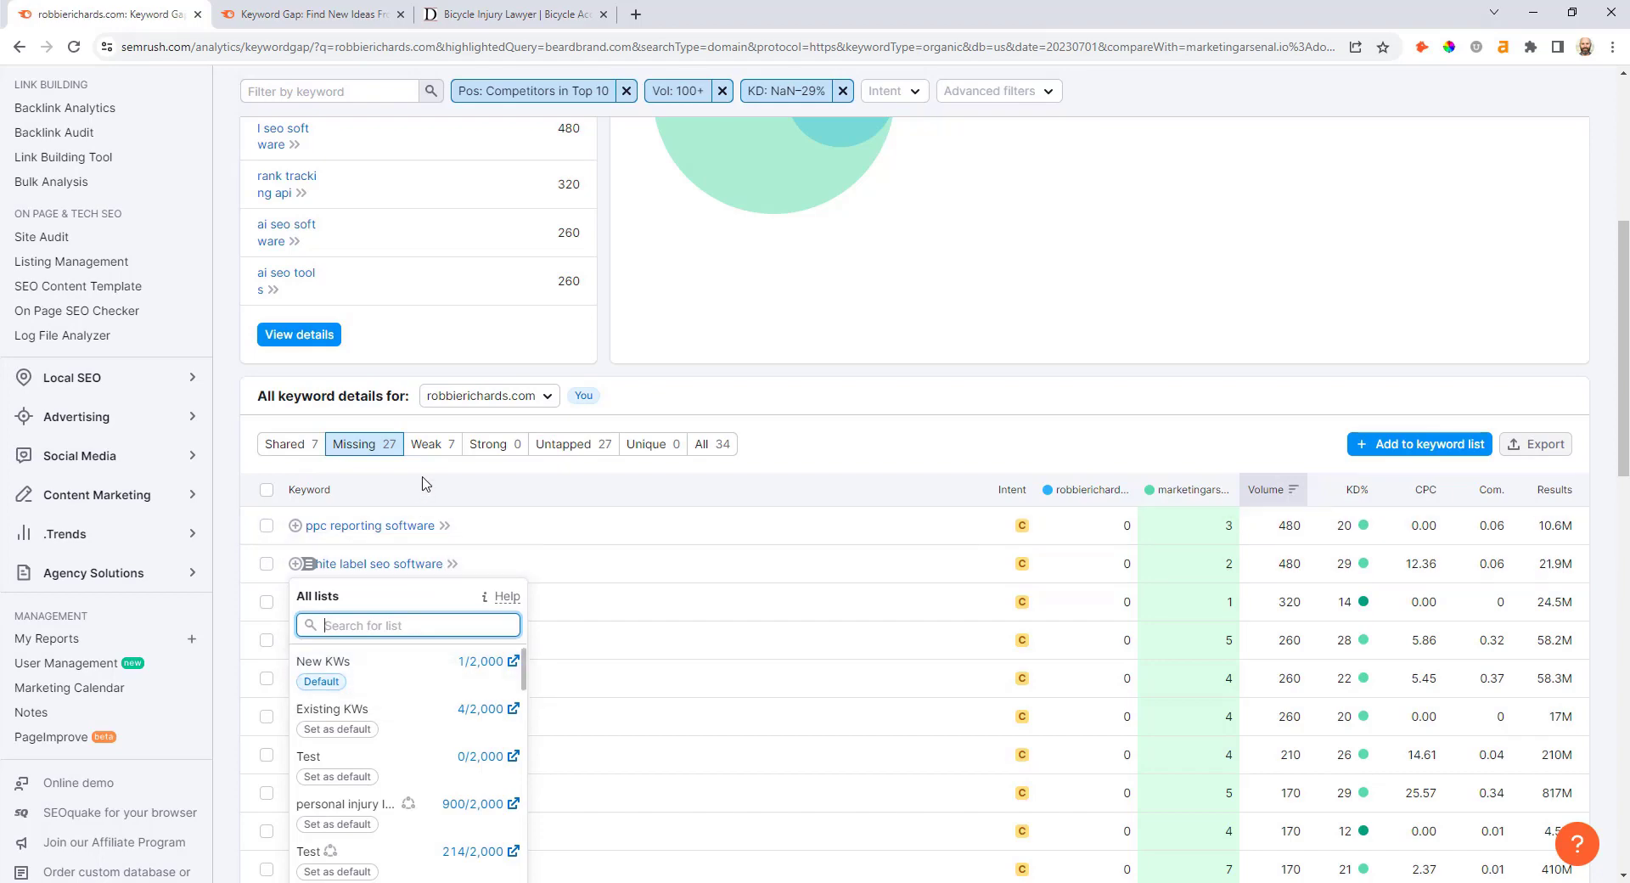
scroll(424, 478, down, 5)
scroll(437, 459, up, 5)
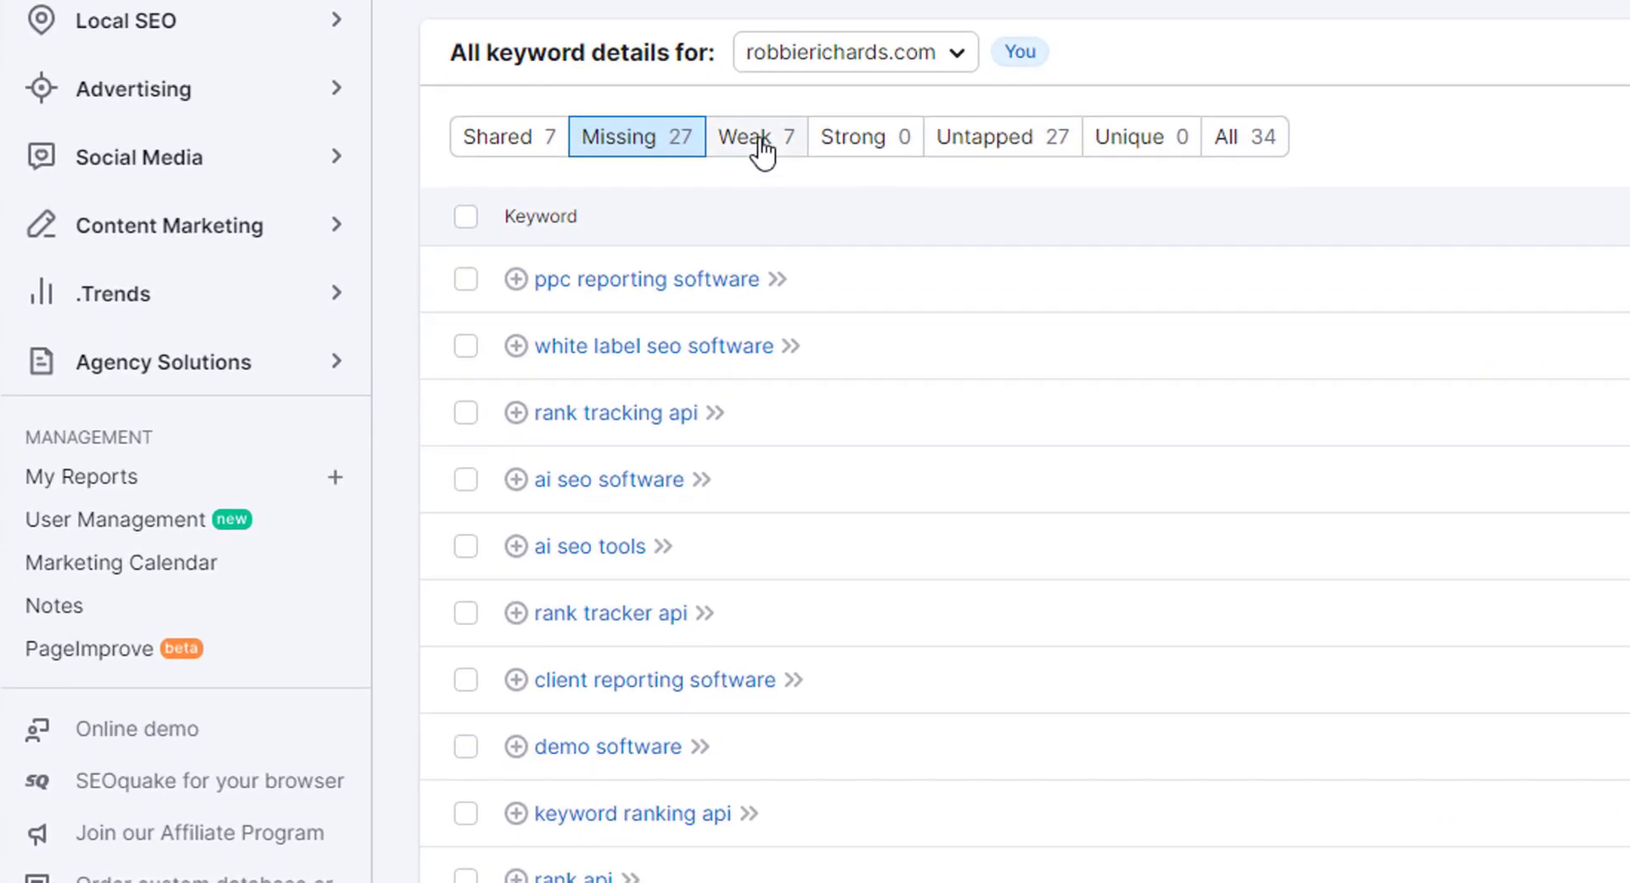
- Show the weak keywords and check which competitor page ranks for "yahoo rank tracking"
click(763, 144)
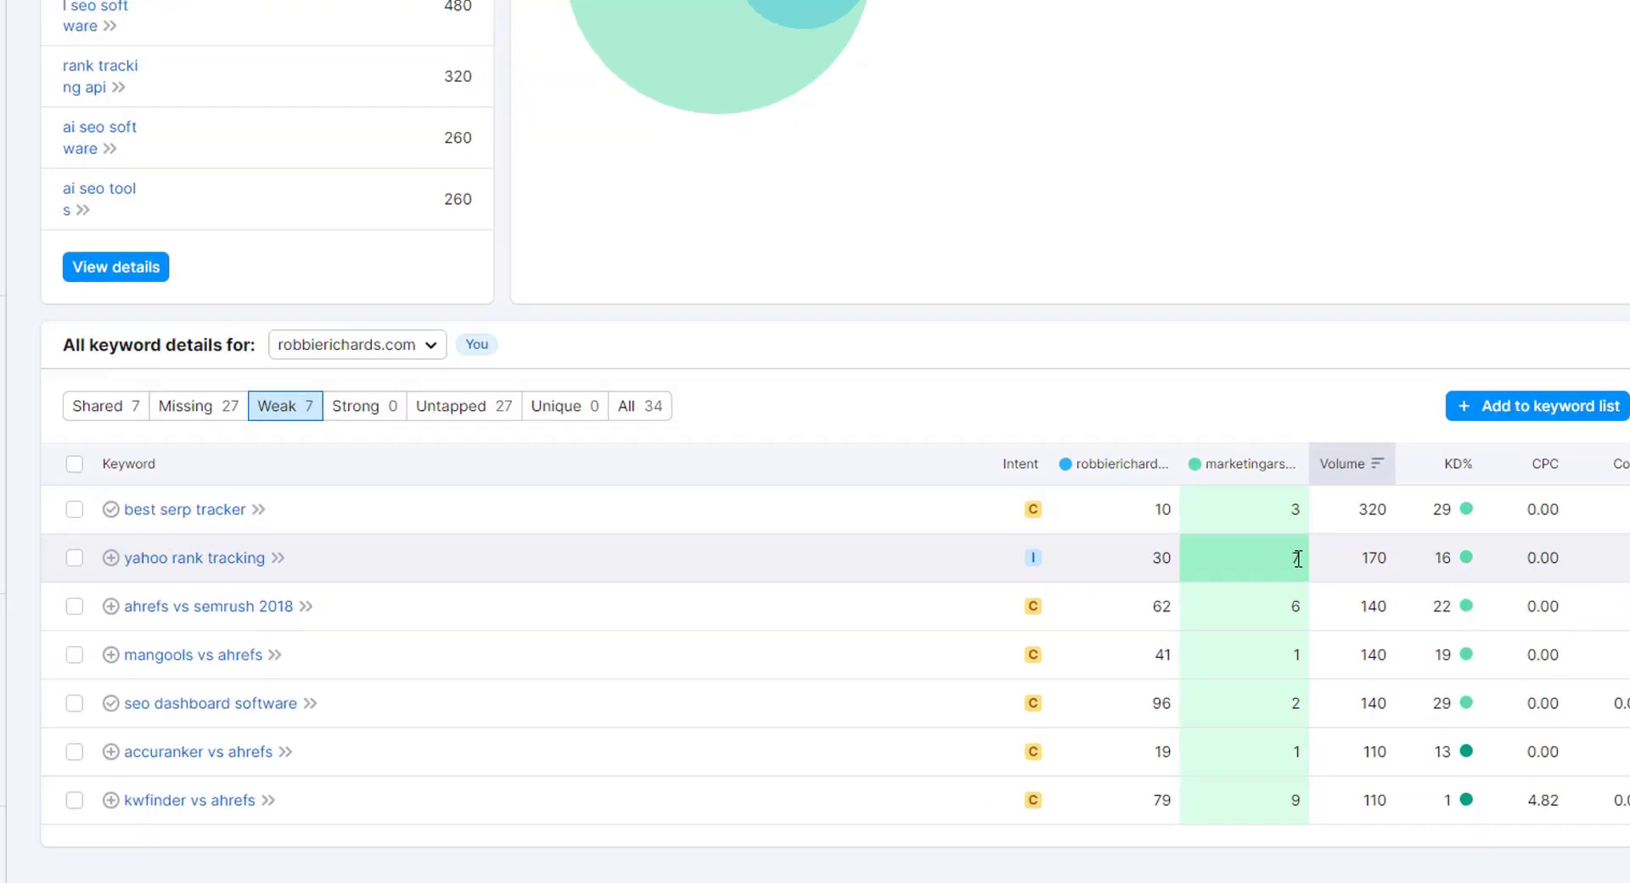
mouse_move(1298, 558)
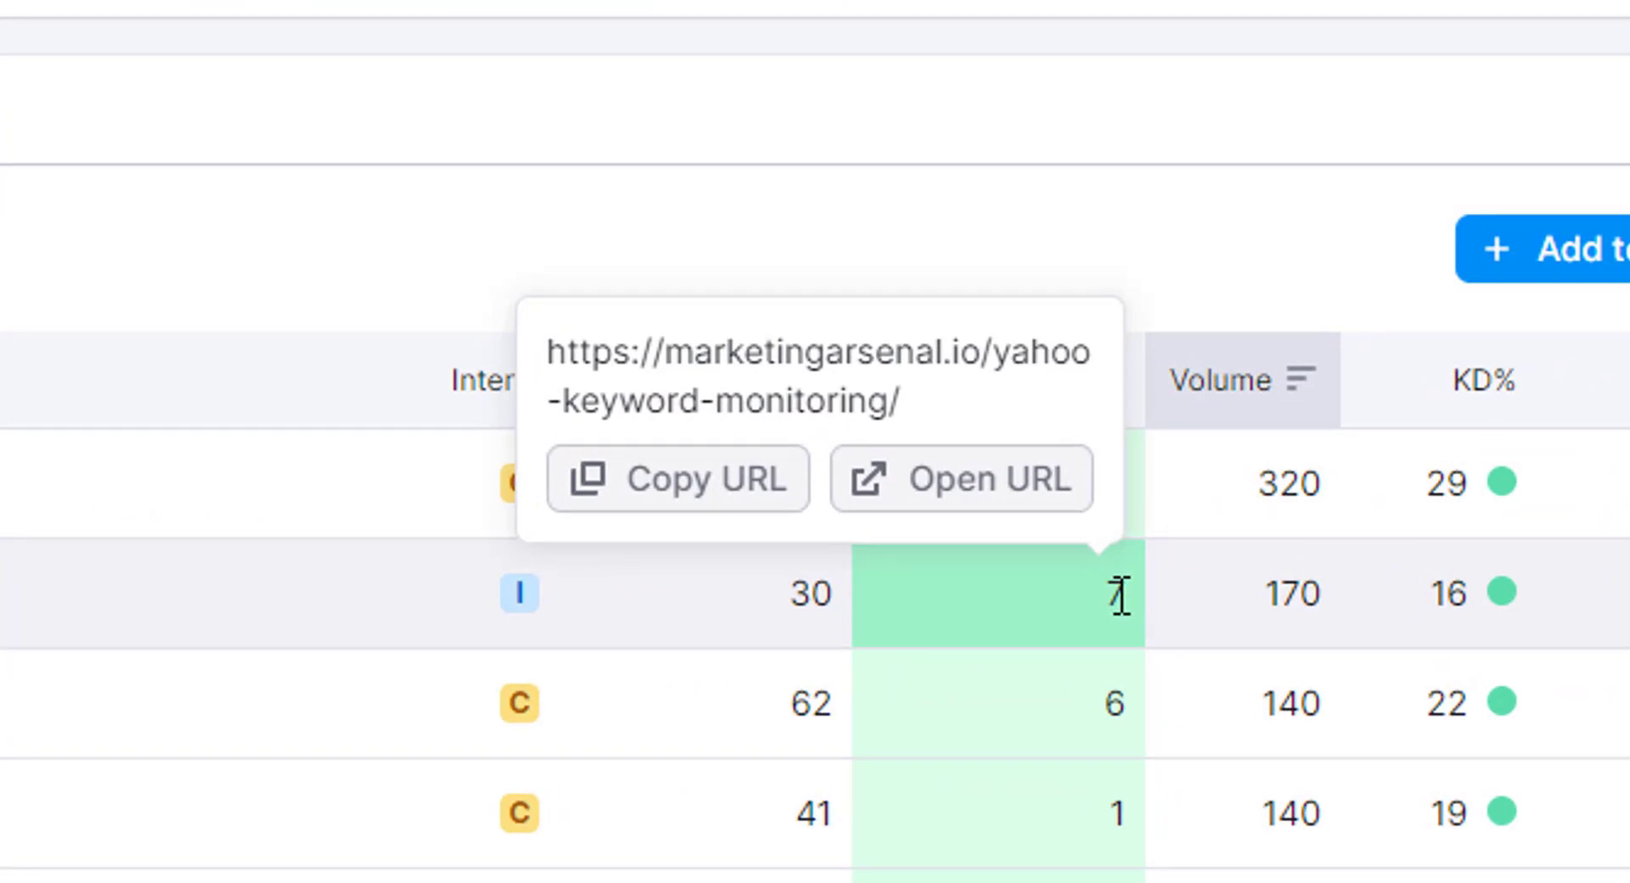
mouse_move(804, 598)
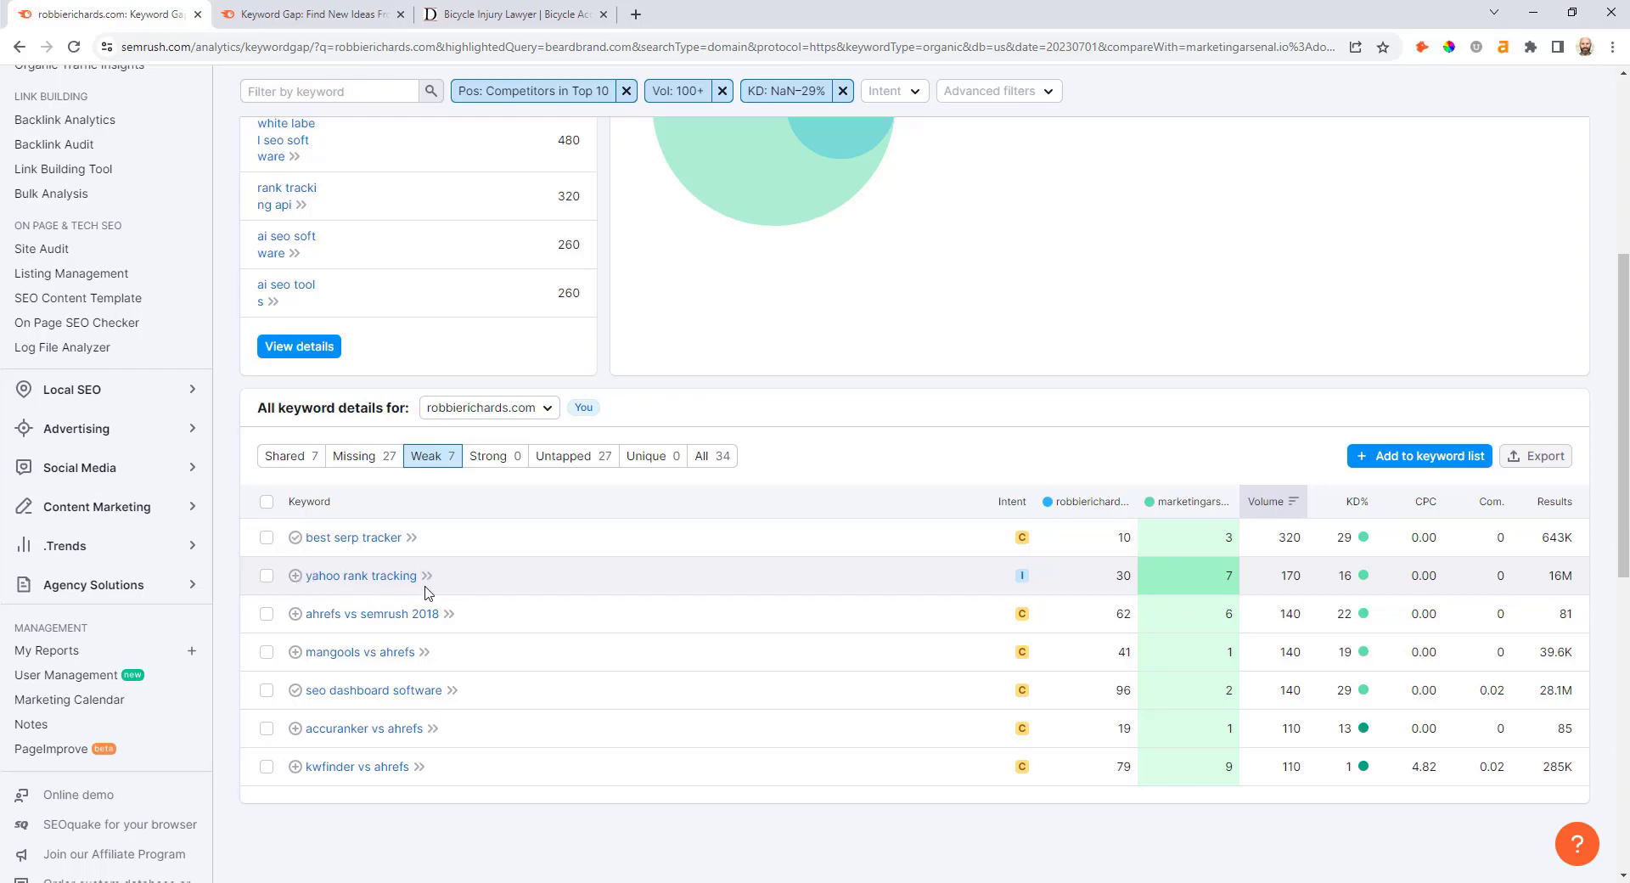
- Return to the missing keywords and preview an advanced filter that includes keywords containing "best", without applying it
click(364, 456)
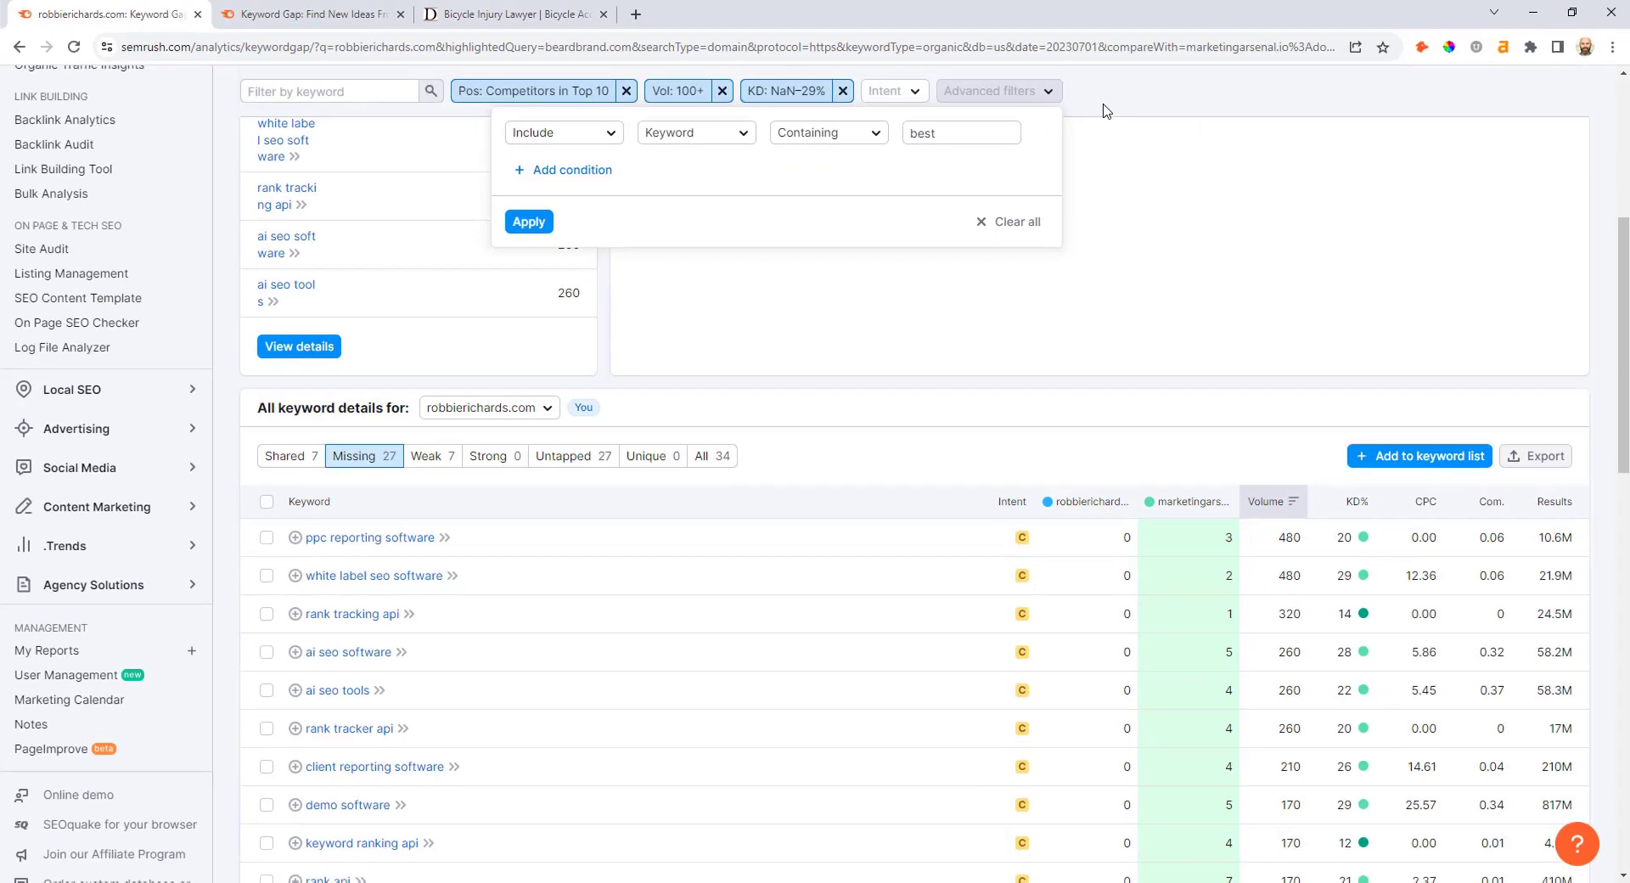
click(1106, 112)
scroll(1106, 111, up, 5)
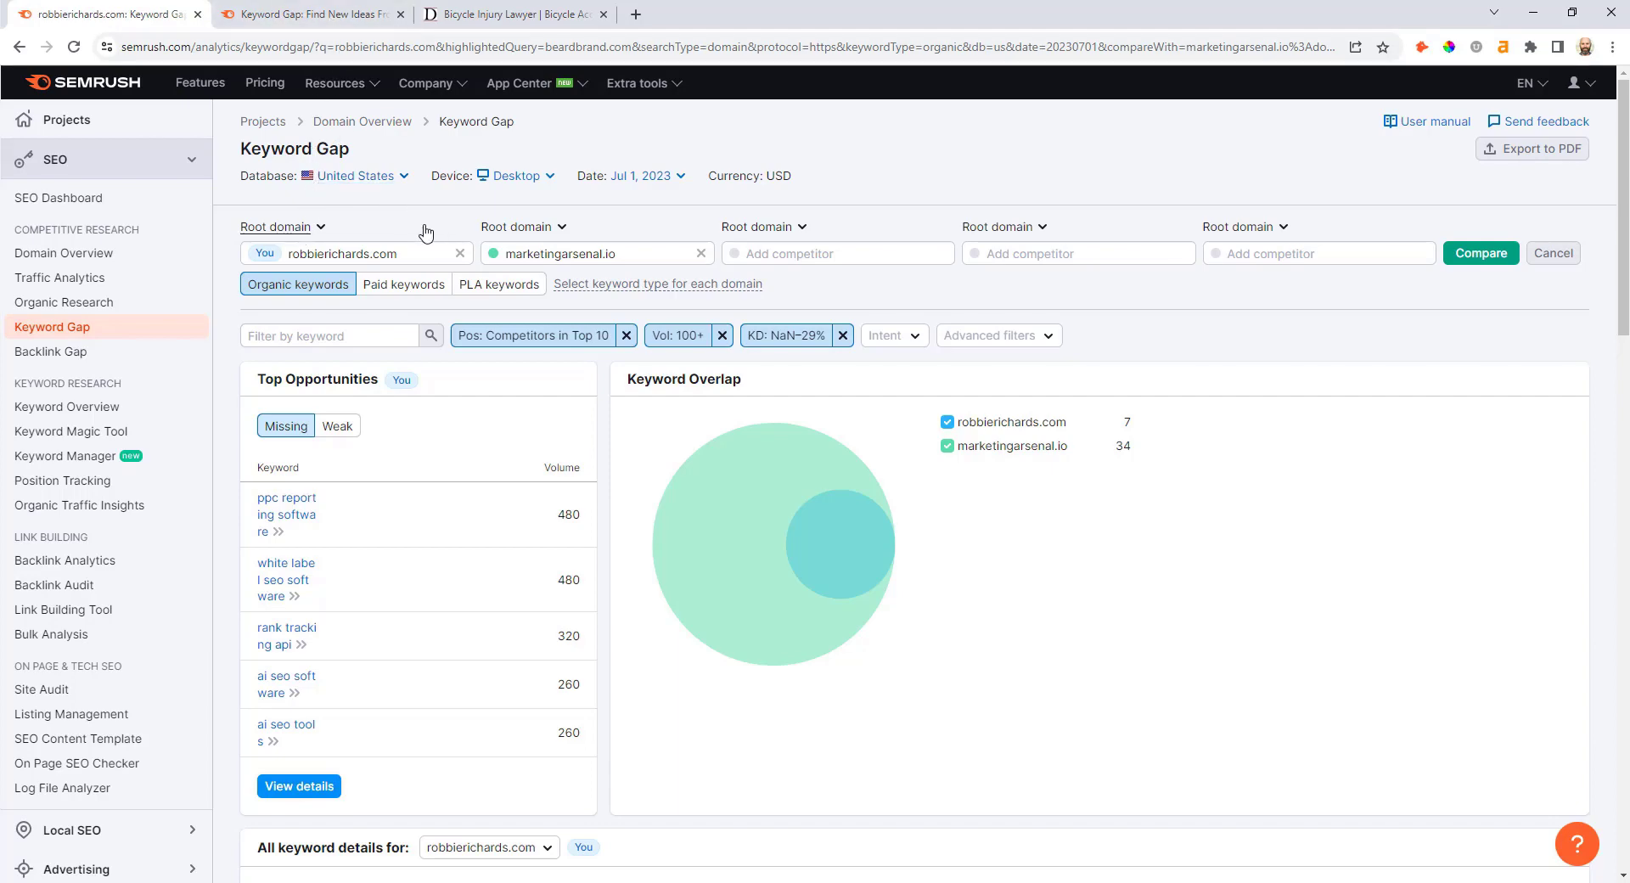
- Check the legal-services subfolder in the URL of Dolman Law's bicycle injury page, and return to the Keyword Gap setup
click(305, 15)
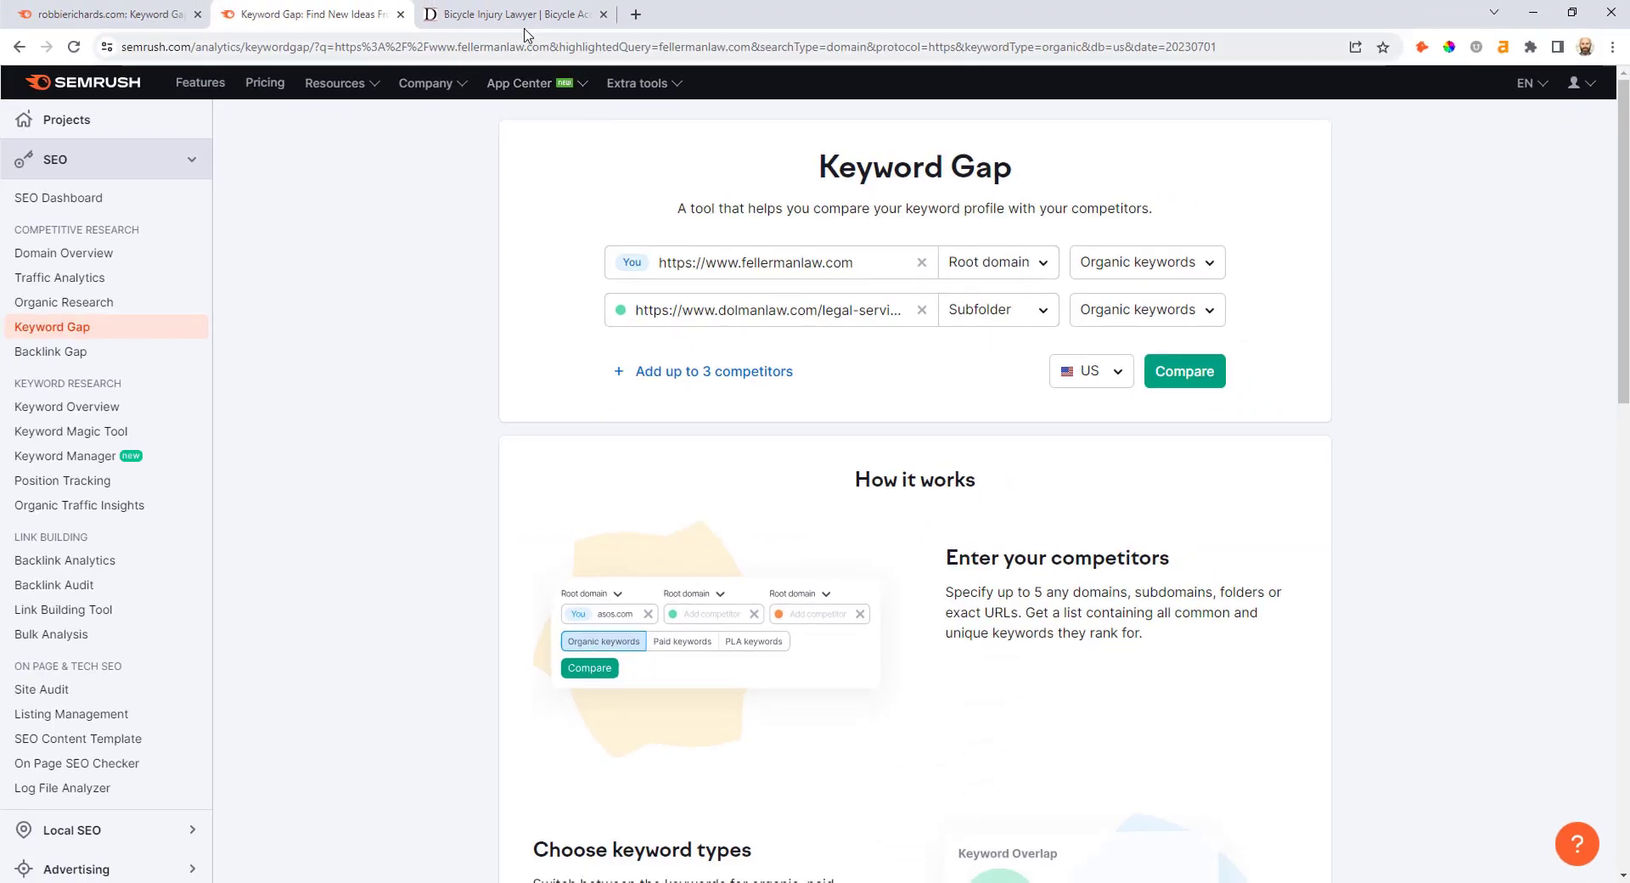
click(524, 17)
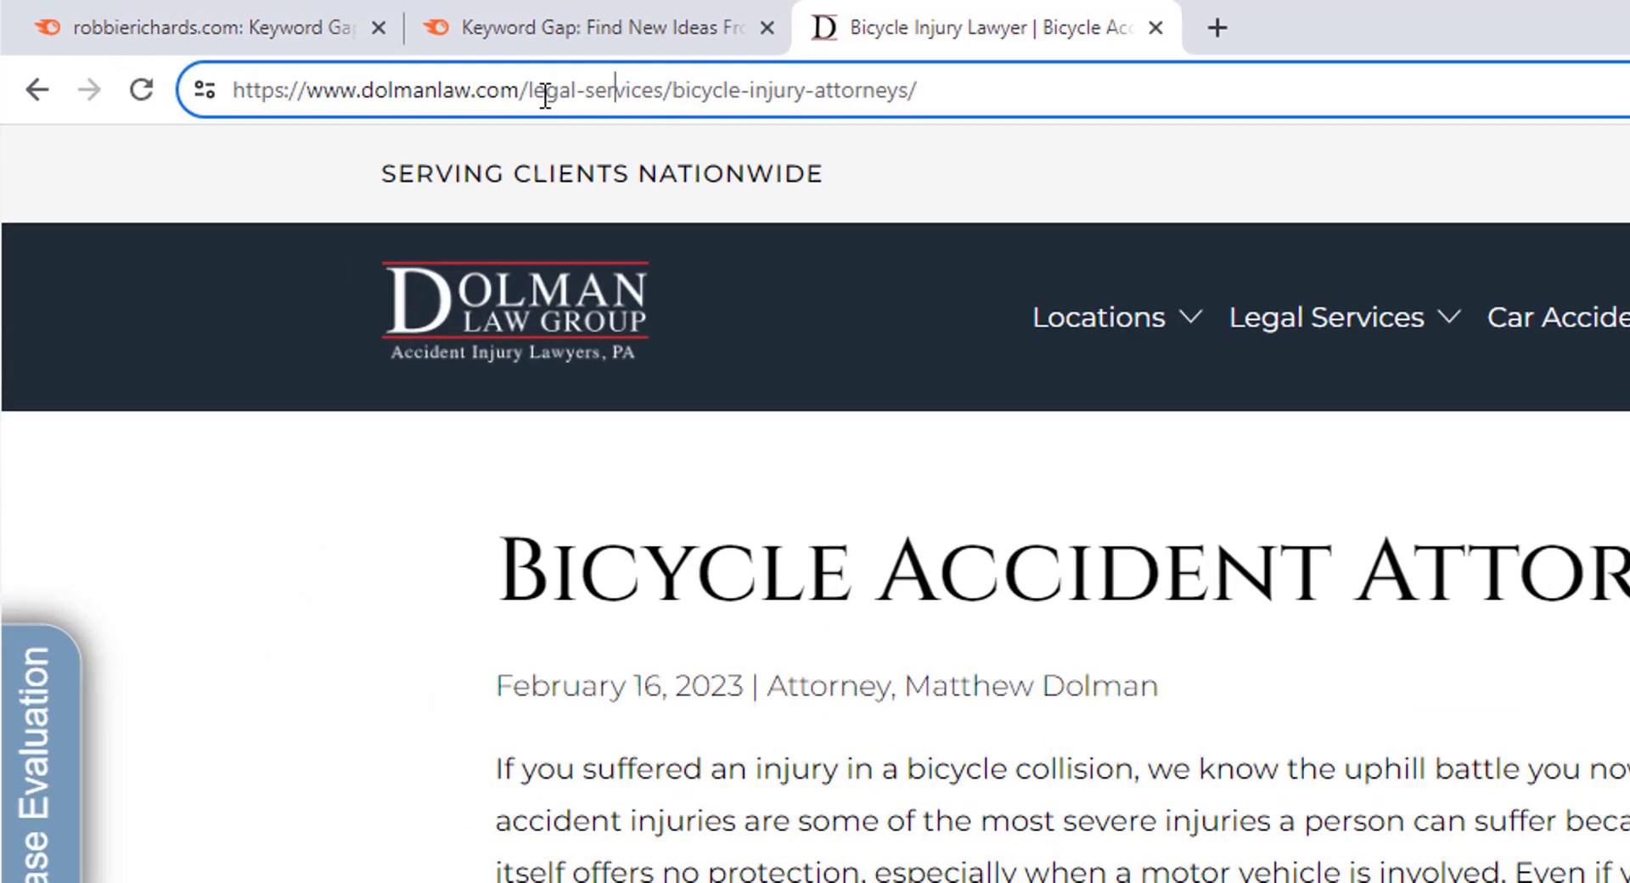
drag(279, 47, 355, 49)
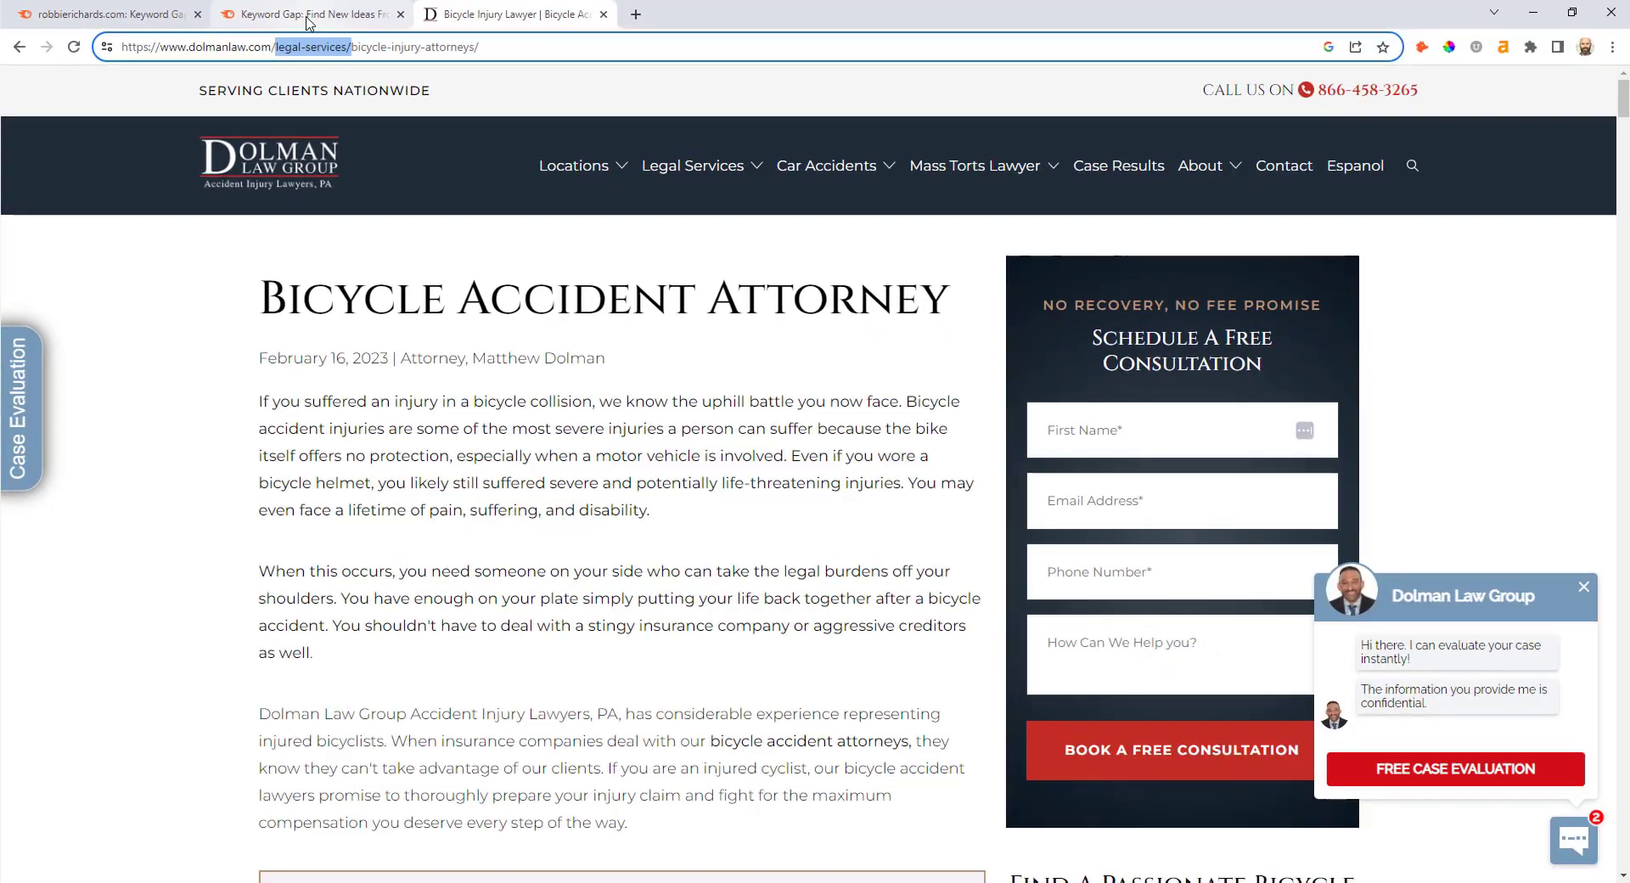
click(756, 49)
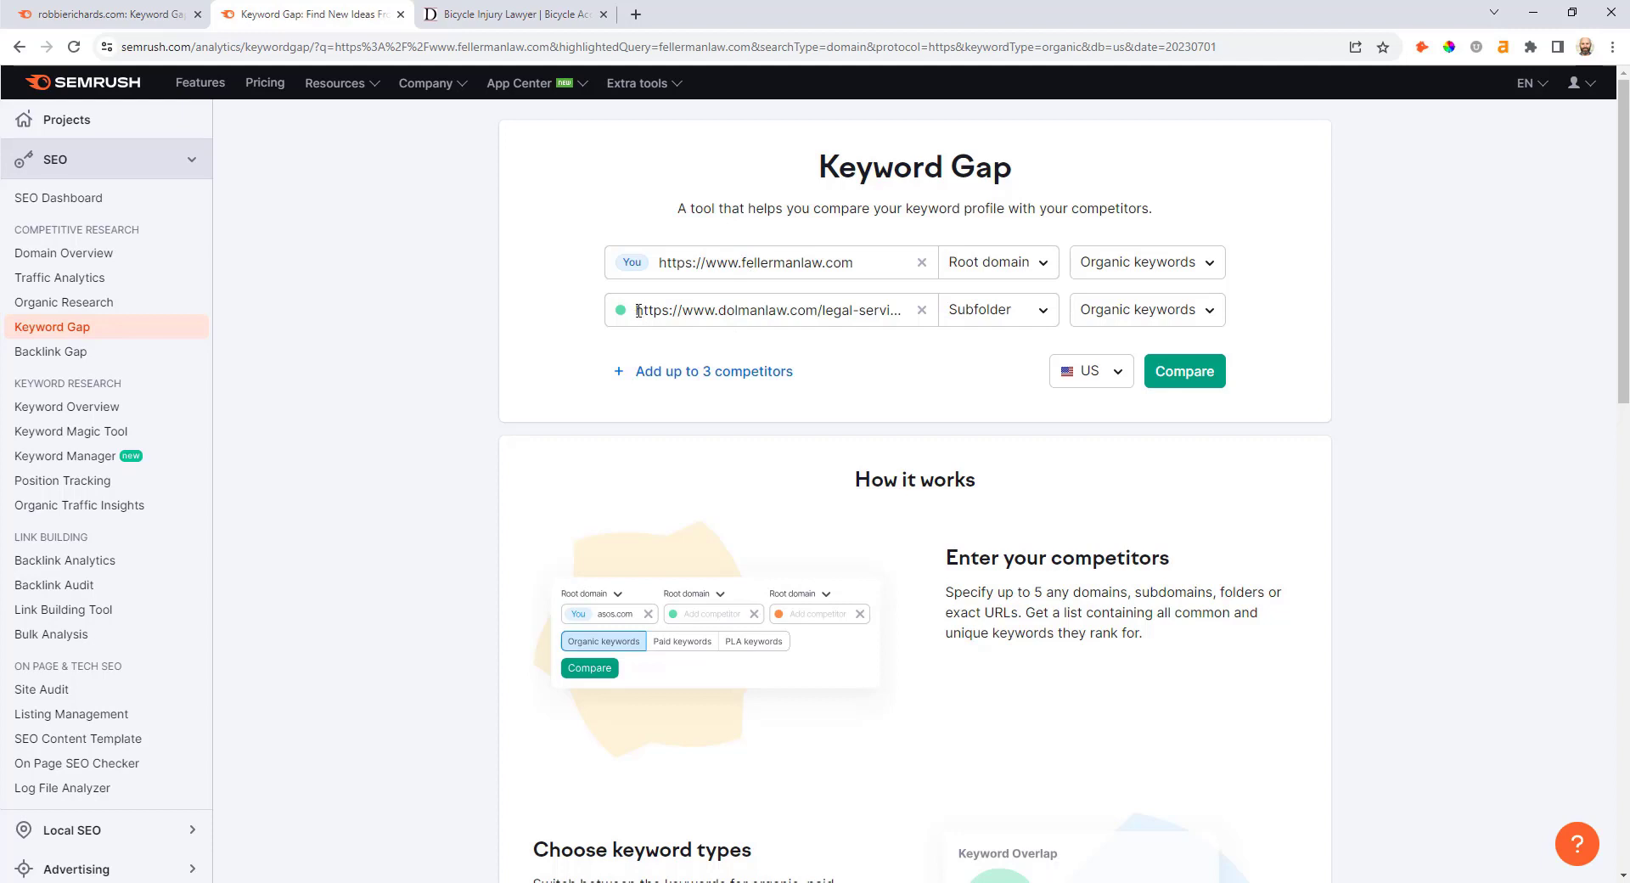
- Compare the organic keywords of the fellermanlaw.com root domain with the dolmanlaw.com/legal-services/ subfolder for the US
drag(639, 310, 903, 310)
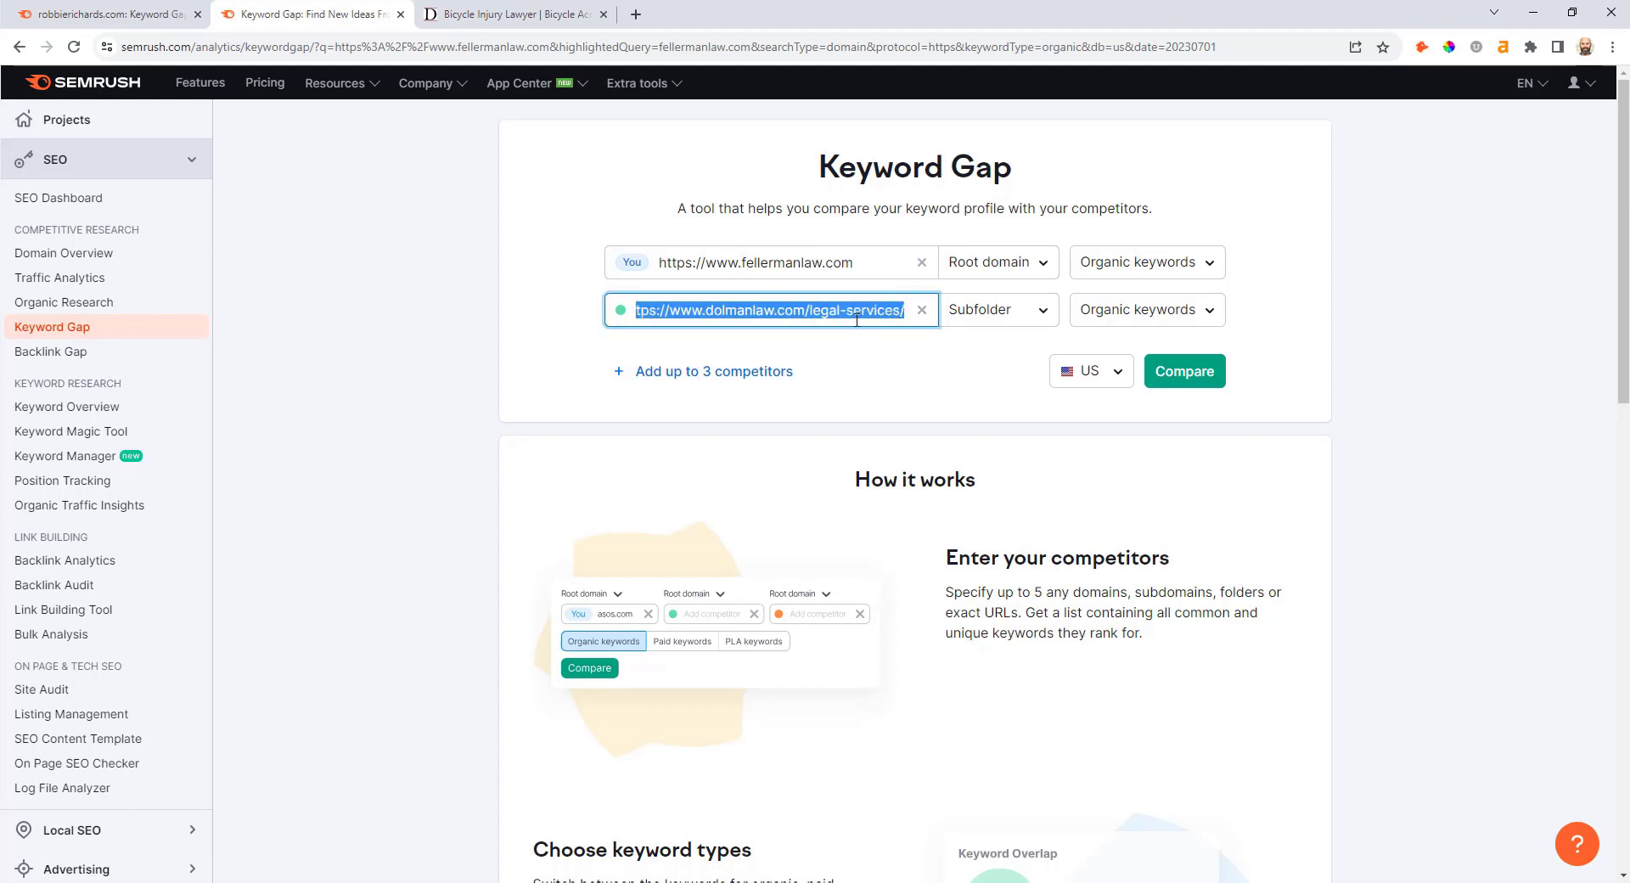
click(1014, 315)
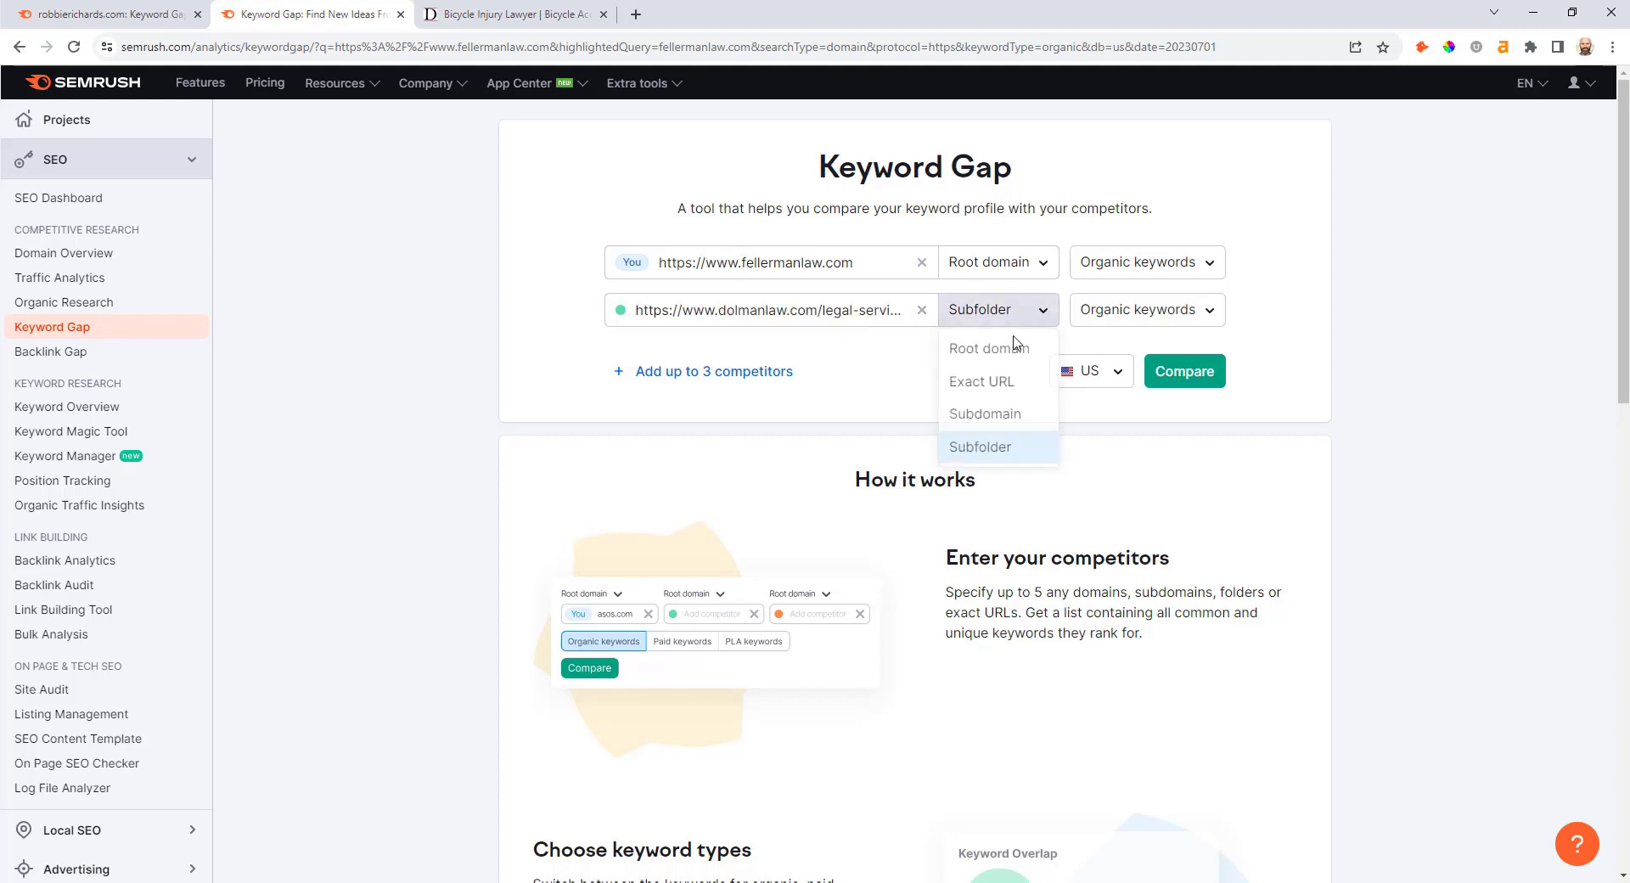
click(890, 367)
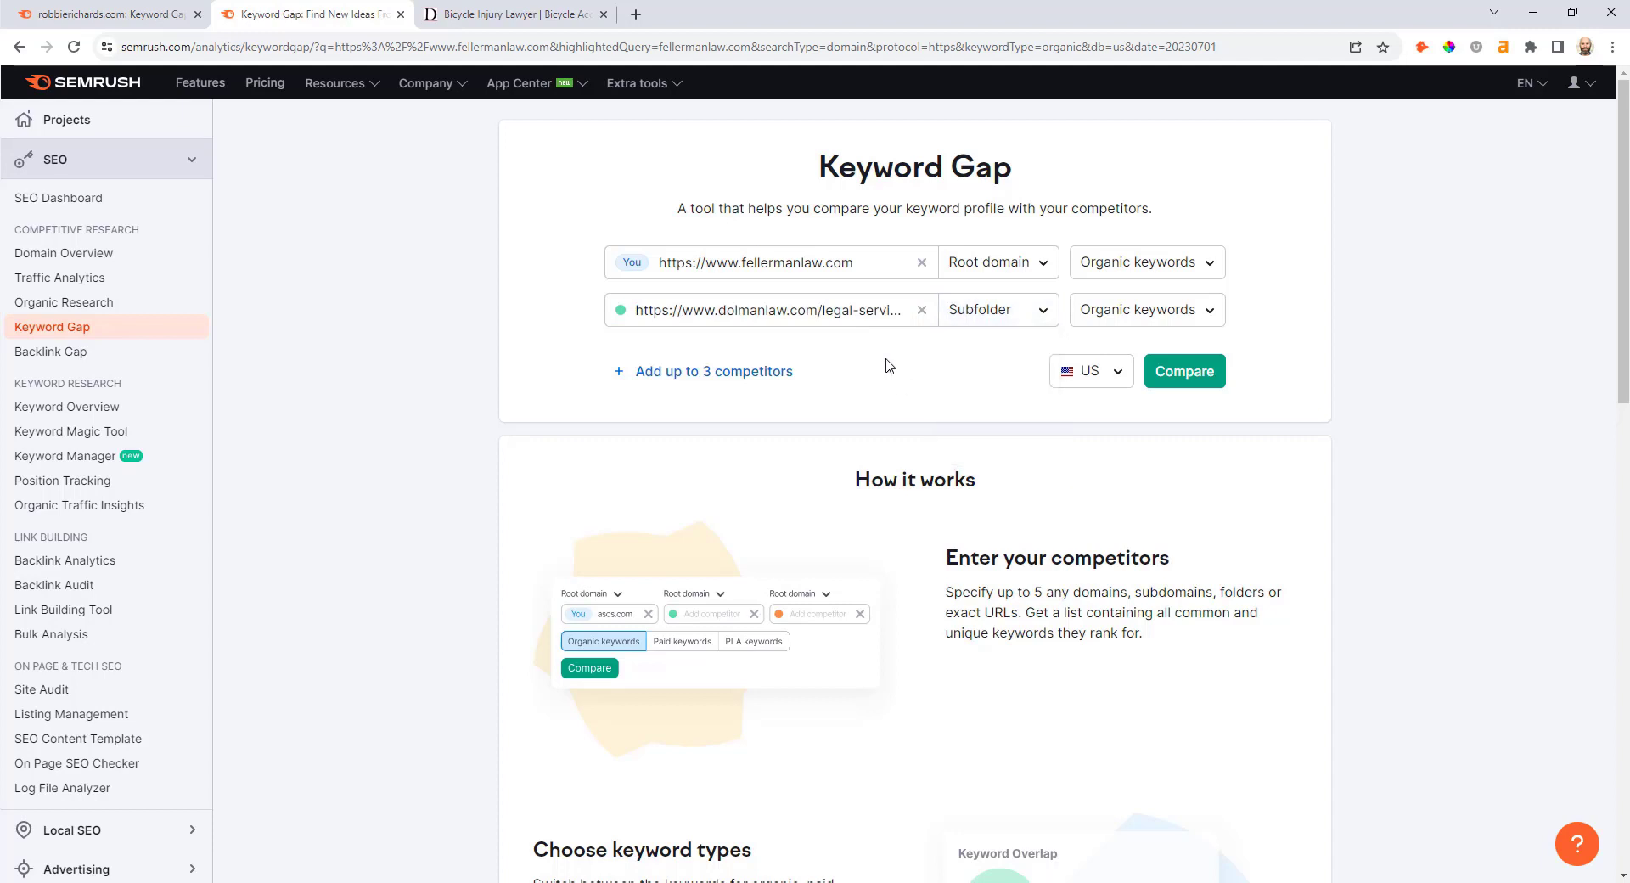
click(1184, 371)
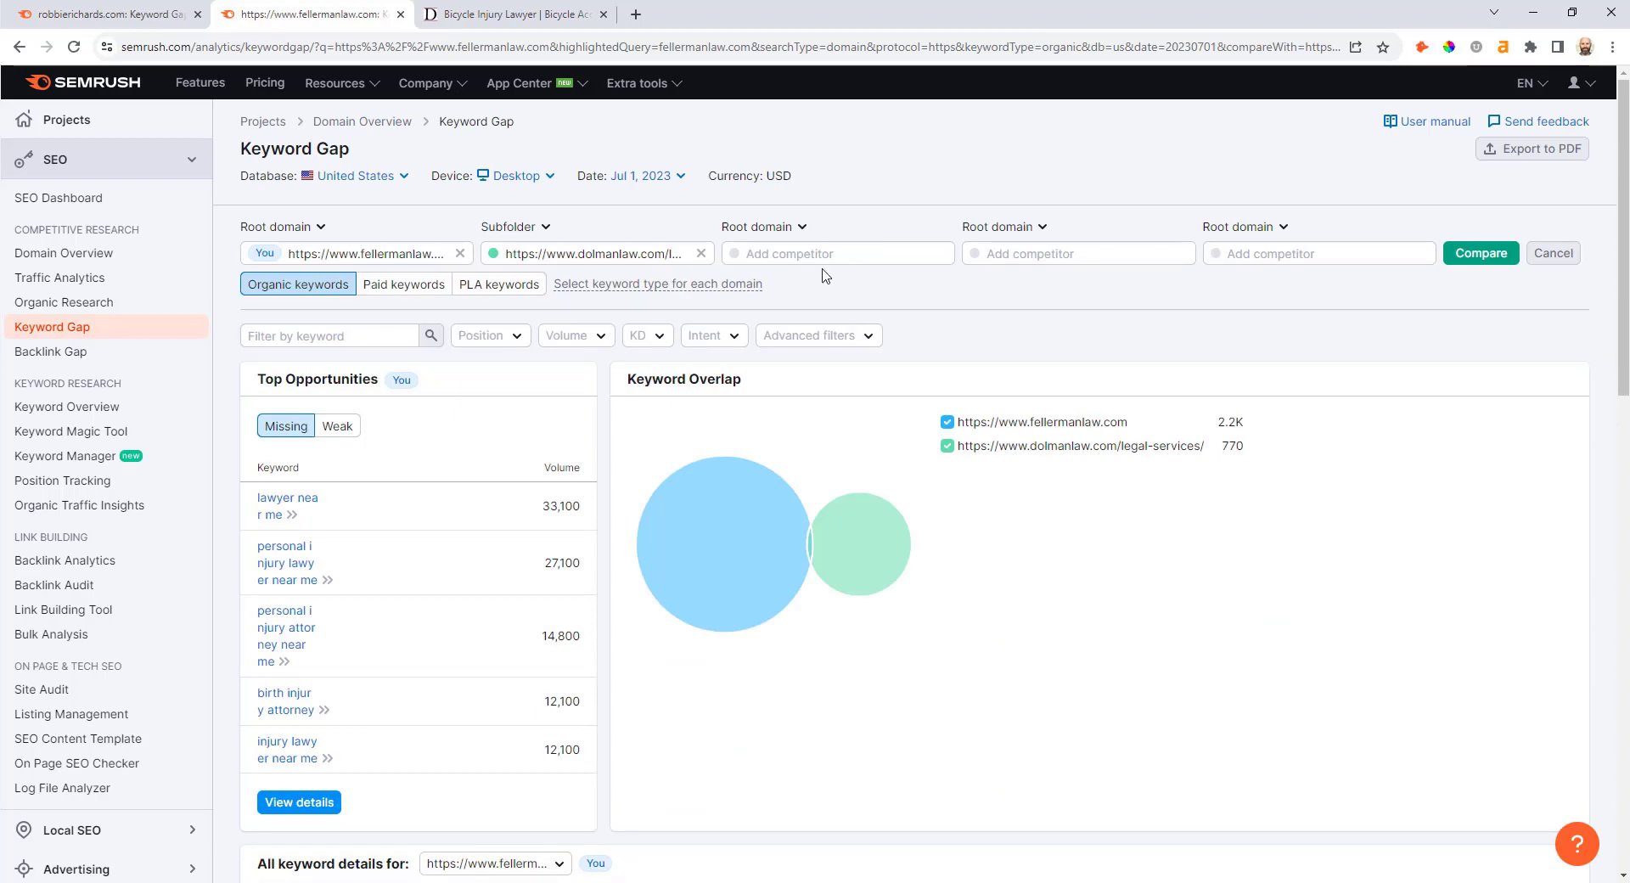
- Show only the missing keywords in the keyword details table for fellermanlaw.com
scroll(627, 291, down, 3)
scroll(607, 263, down, 2)
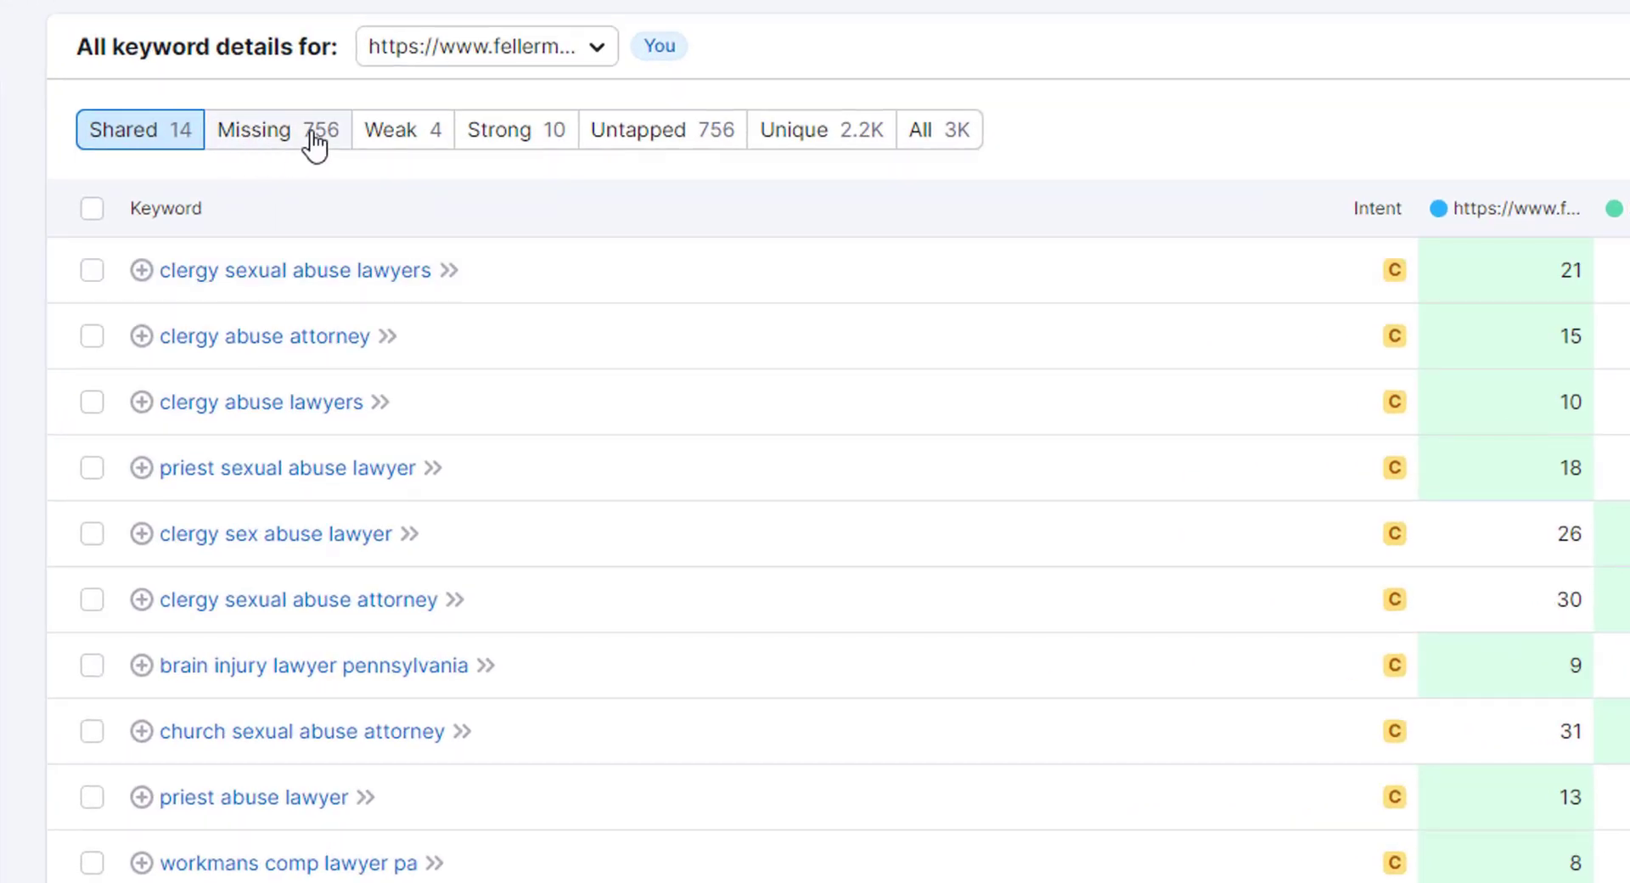
click(313, 136)
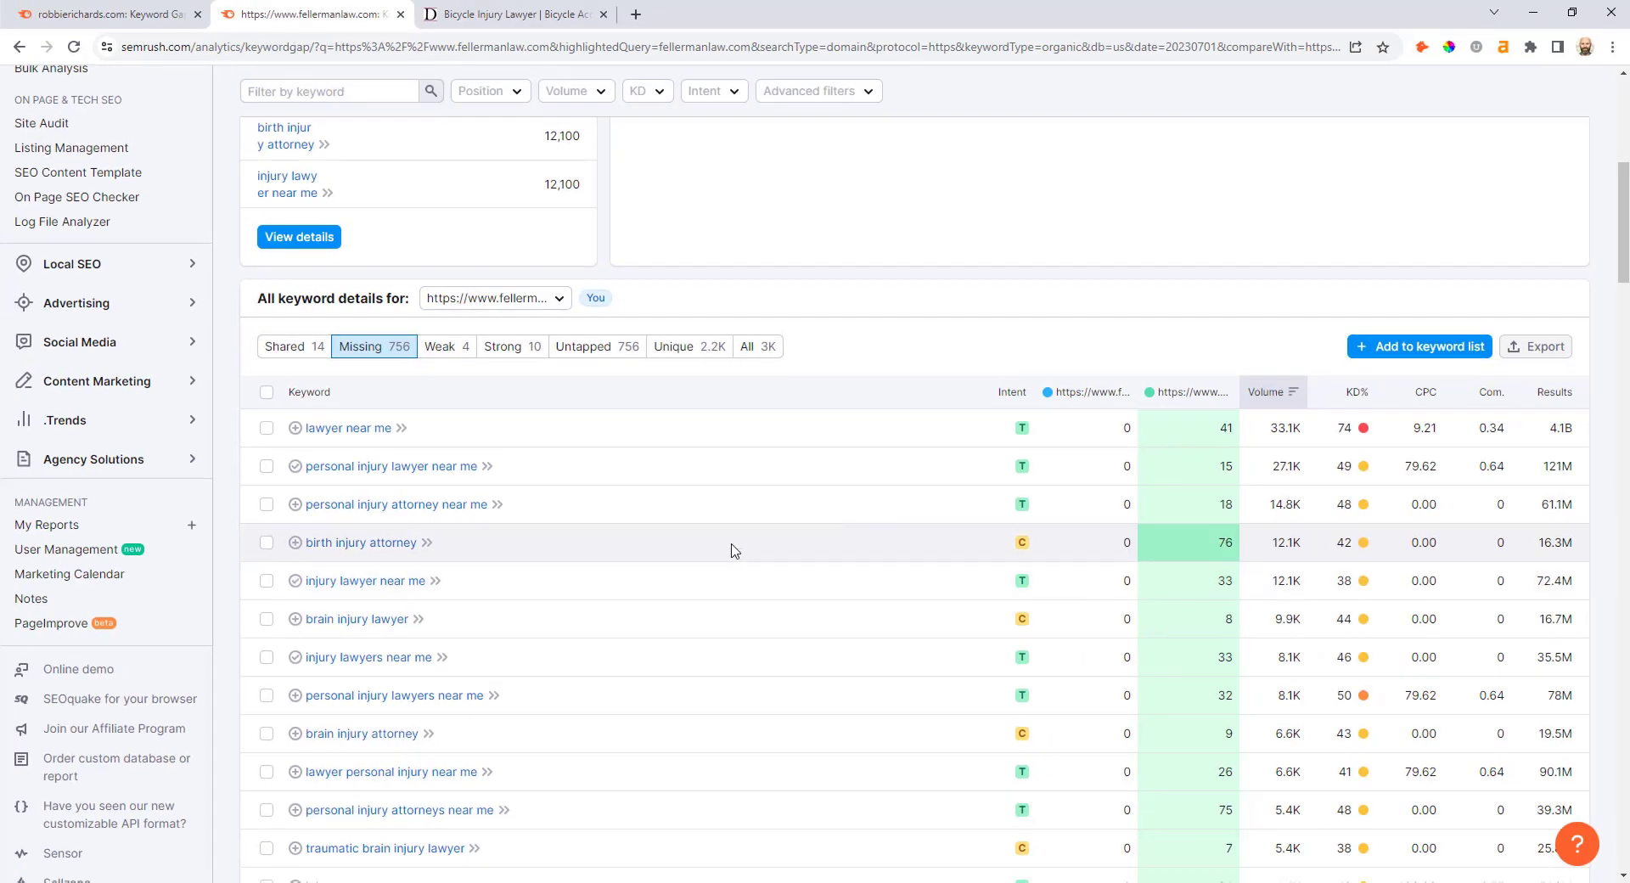
- Filter the keywords by position to those where competitors rank in the Top 10
scroll(697, 547, up, 1)
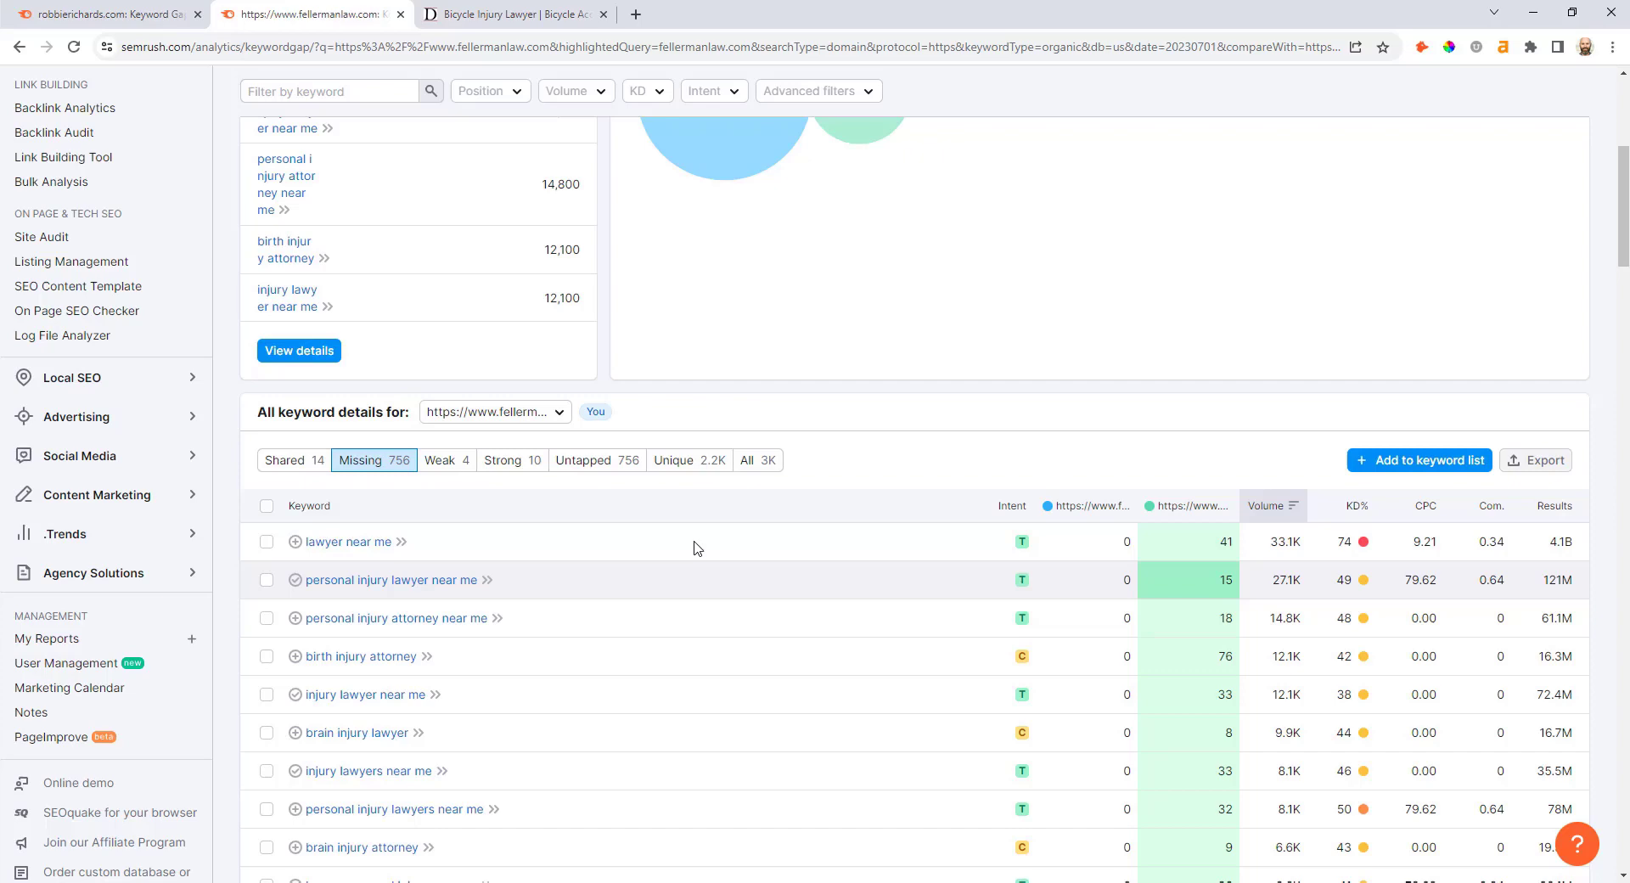
scroll(696, 547, up, 1)
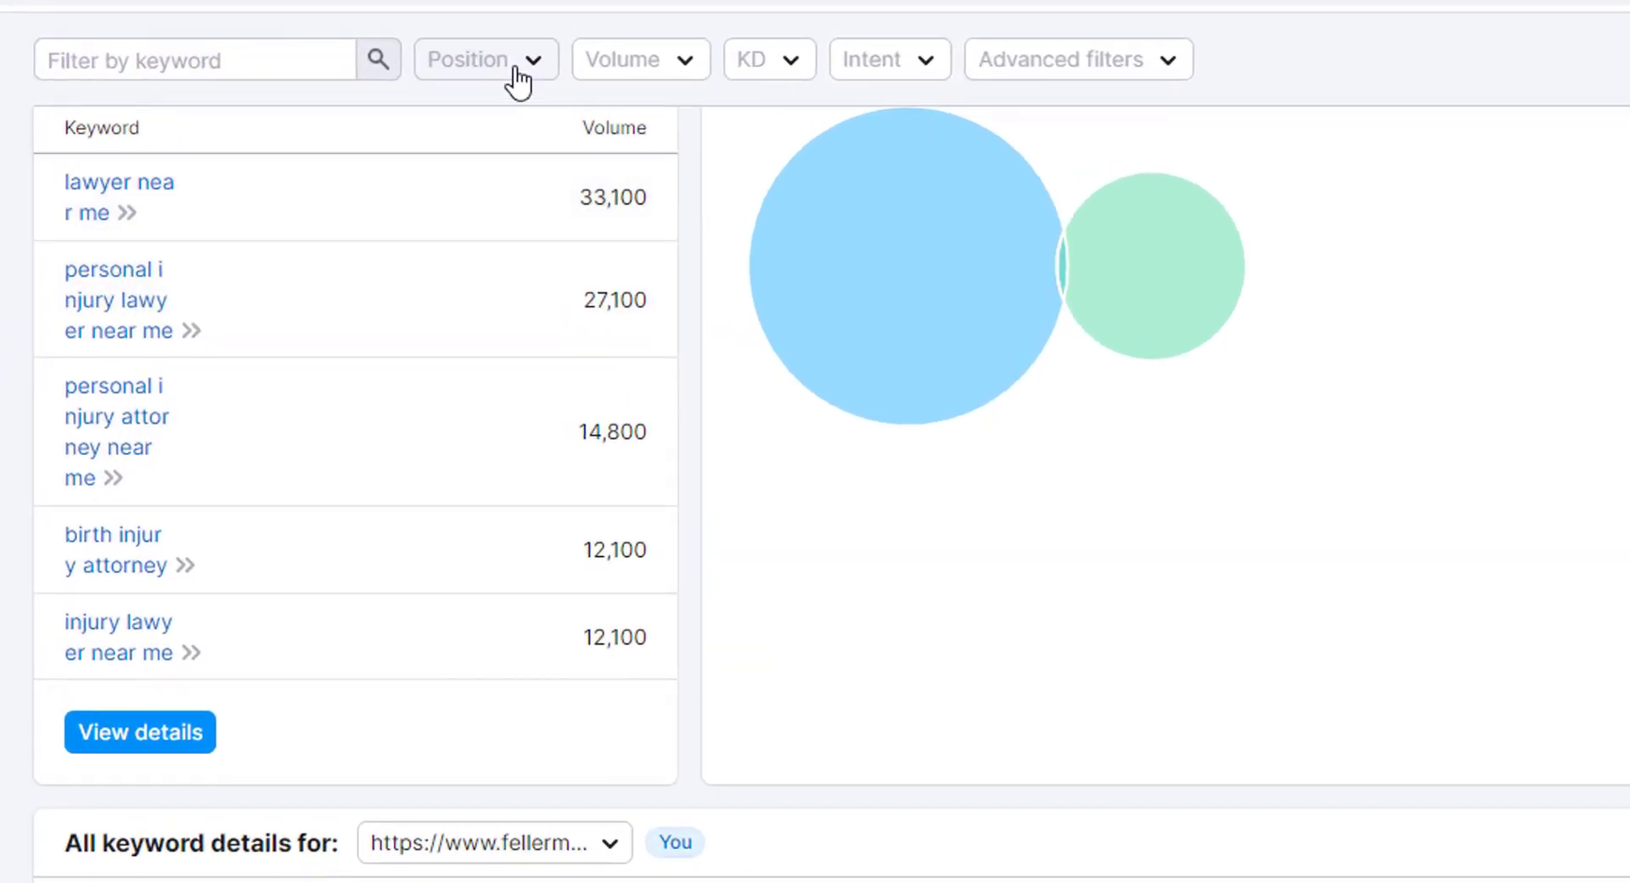
click(516, 69)
mouse_move(543, 221)
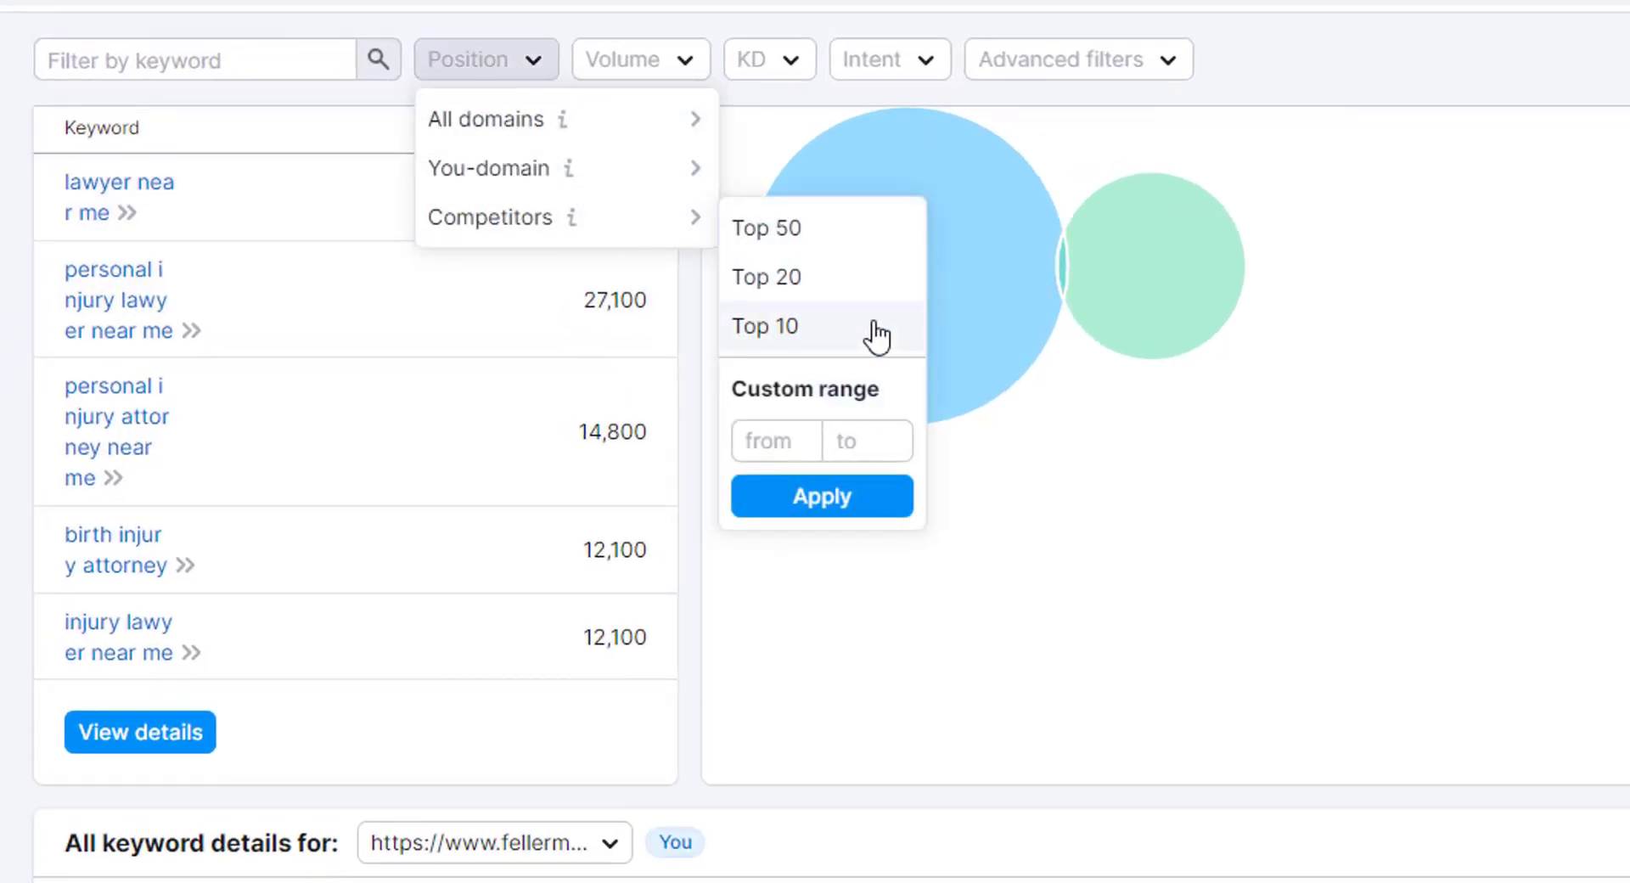
click(849, 329)
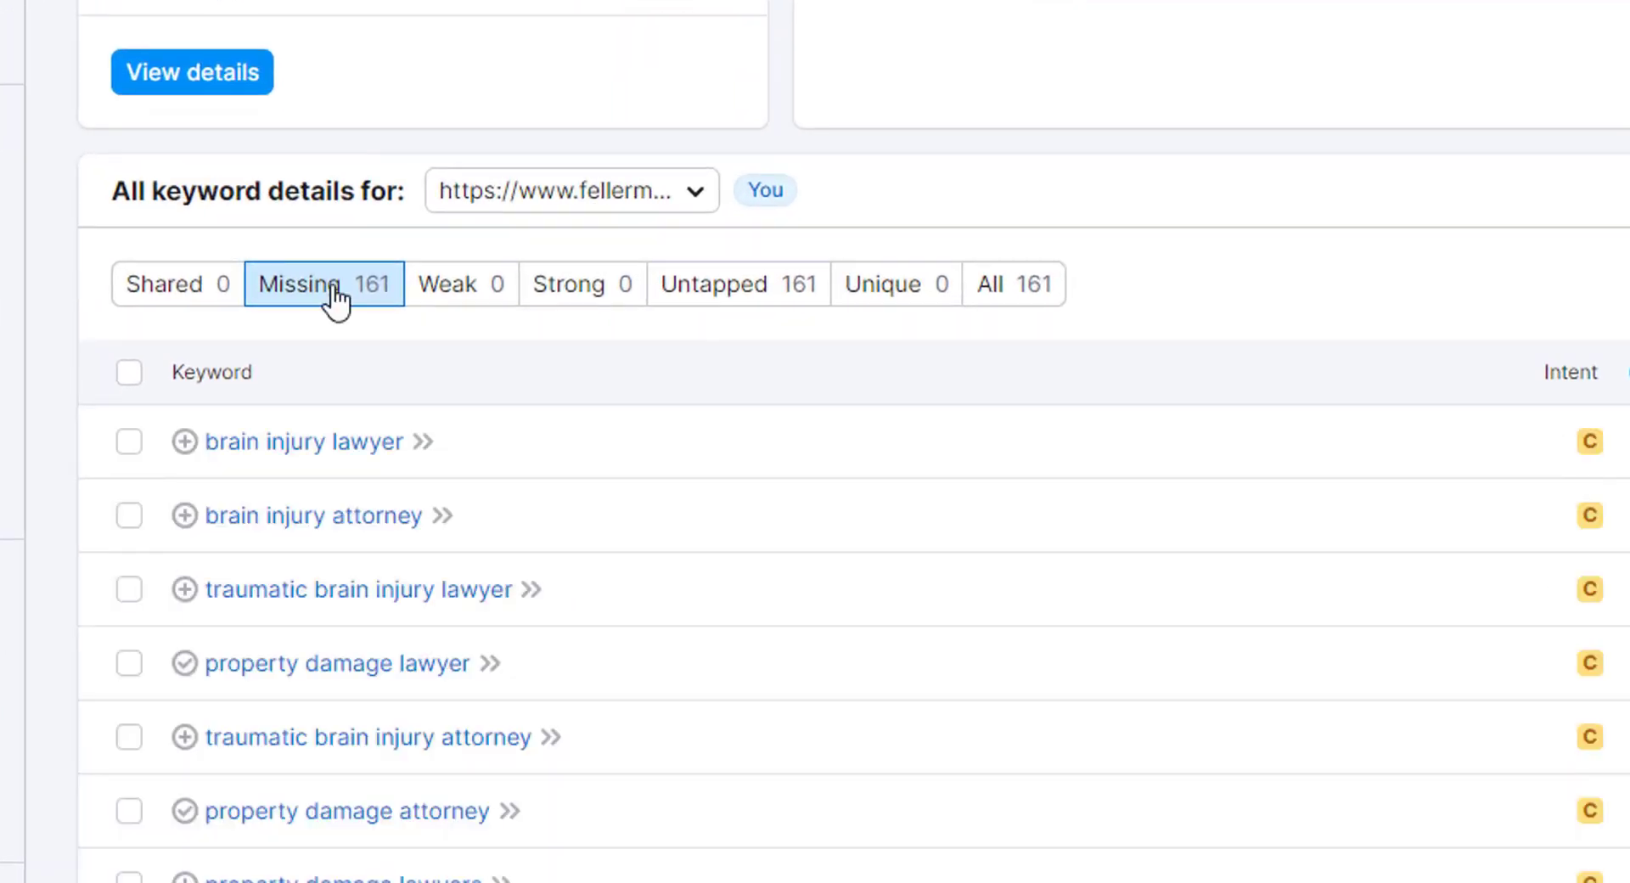
- Review the missing keywords and limit keyword difficulty to a custom range with a maximum of 29%
scroll(320, 586, down, 3)
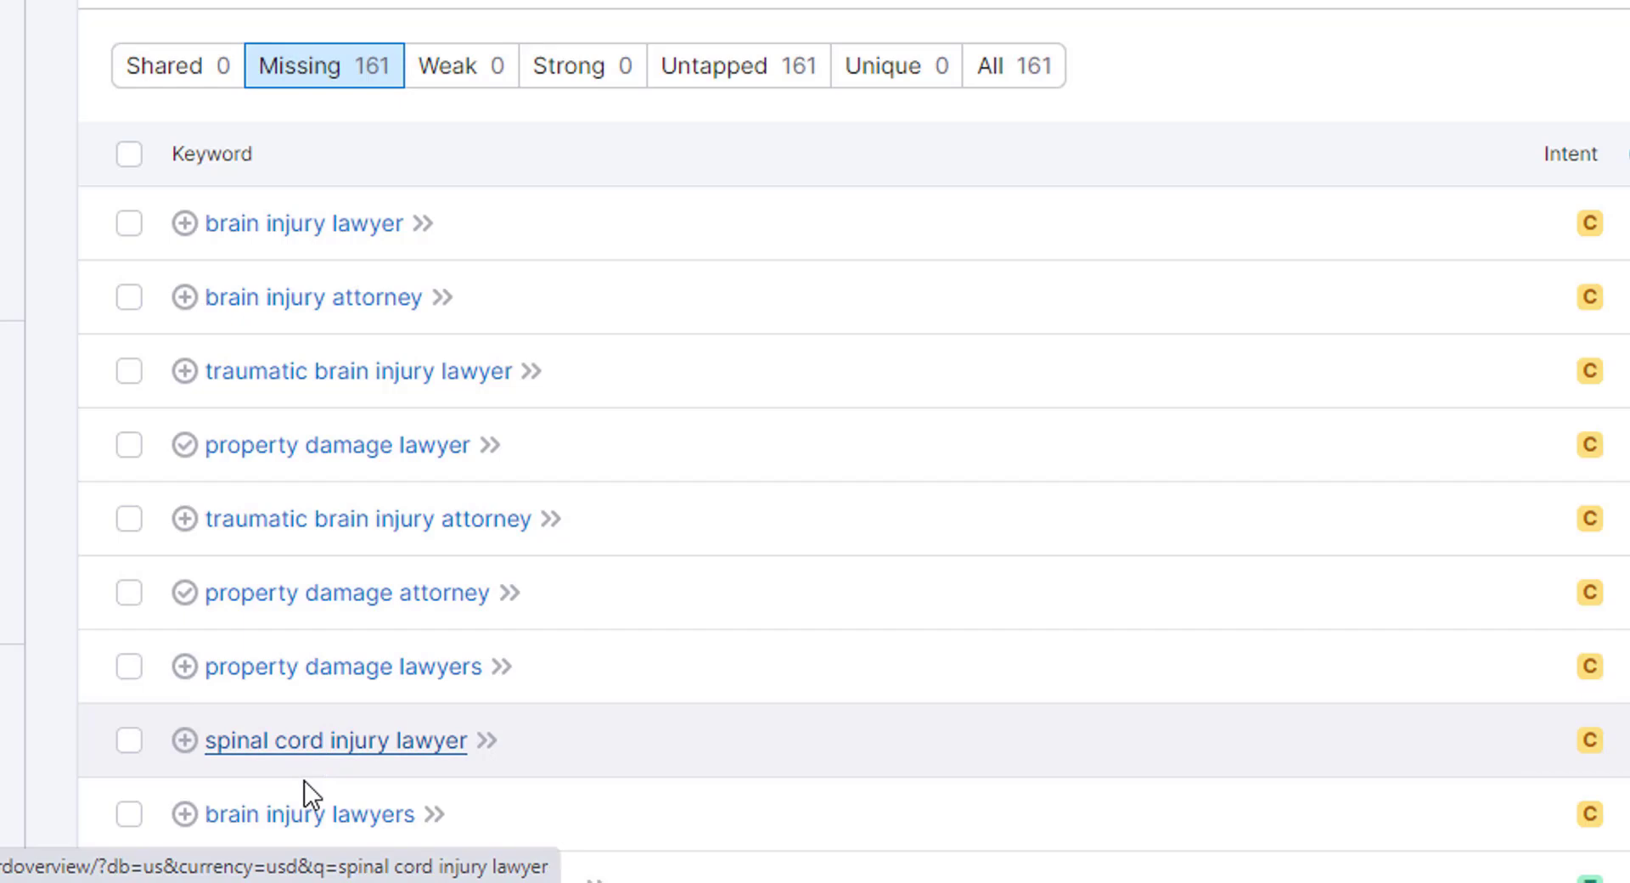
scroll(304, 781, down, 6)
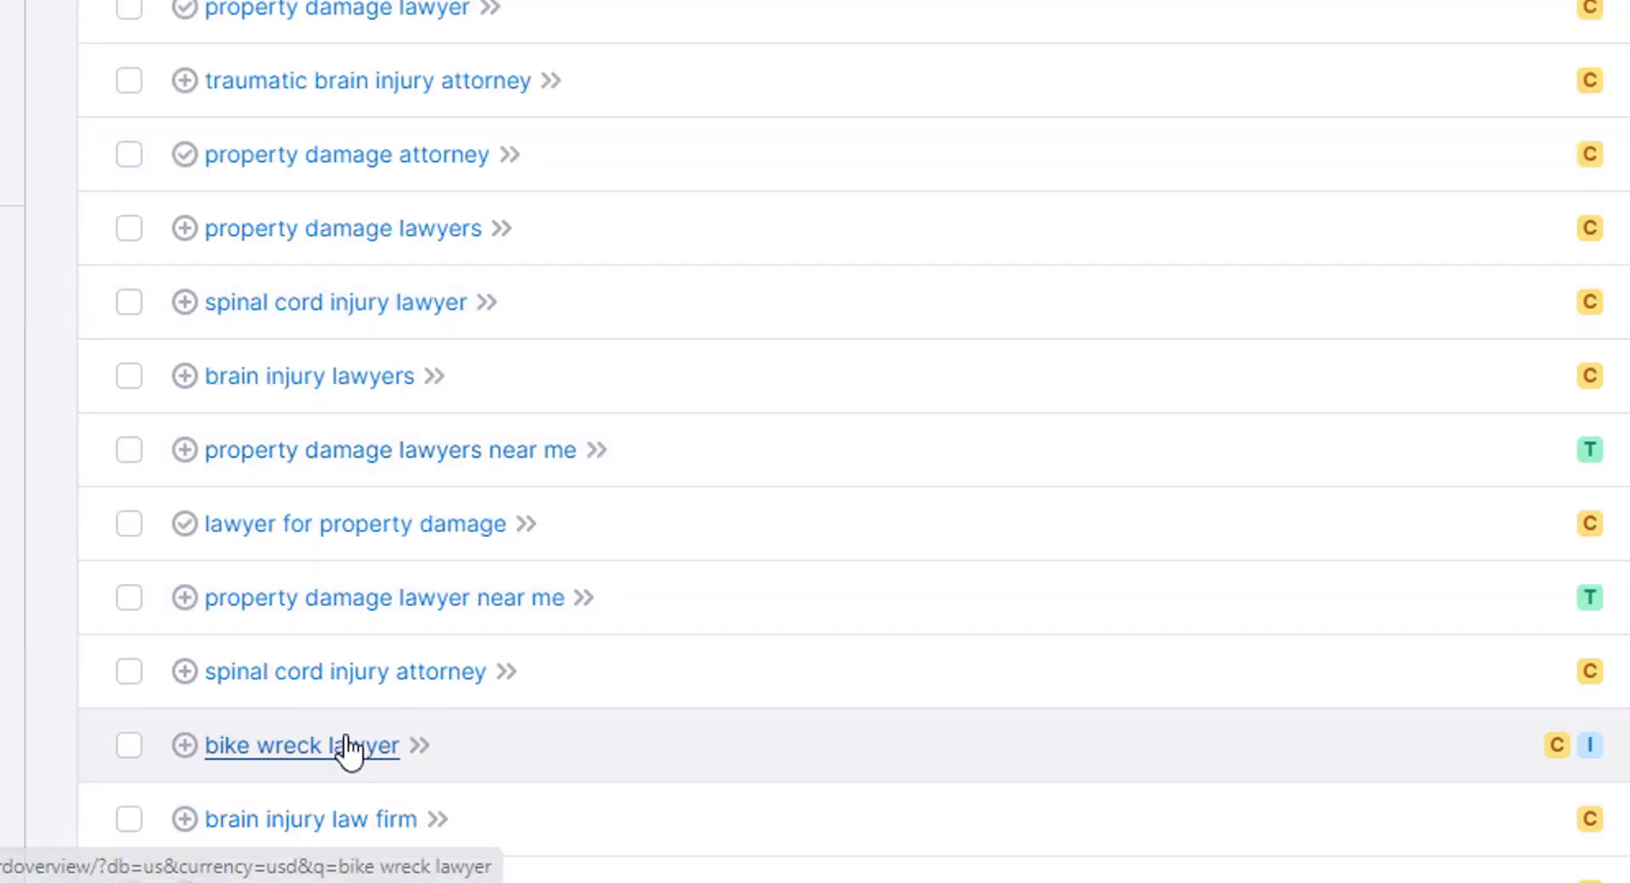
scroll(840, 524, up, 3)
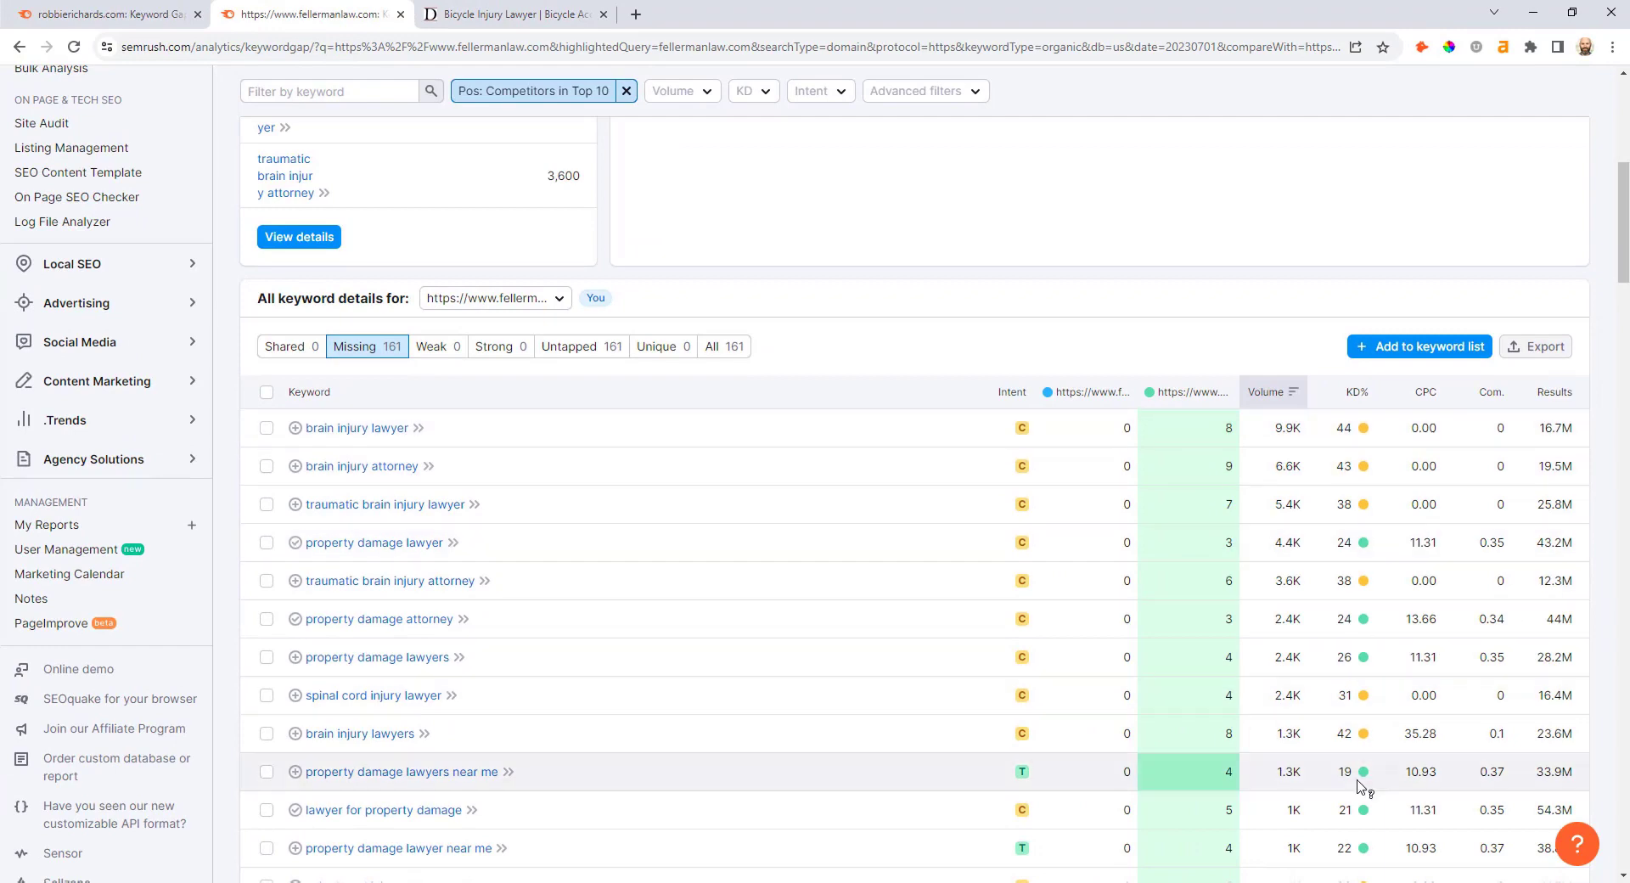
scroll(902, 316, up, 7)
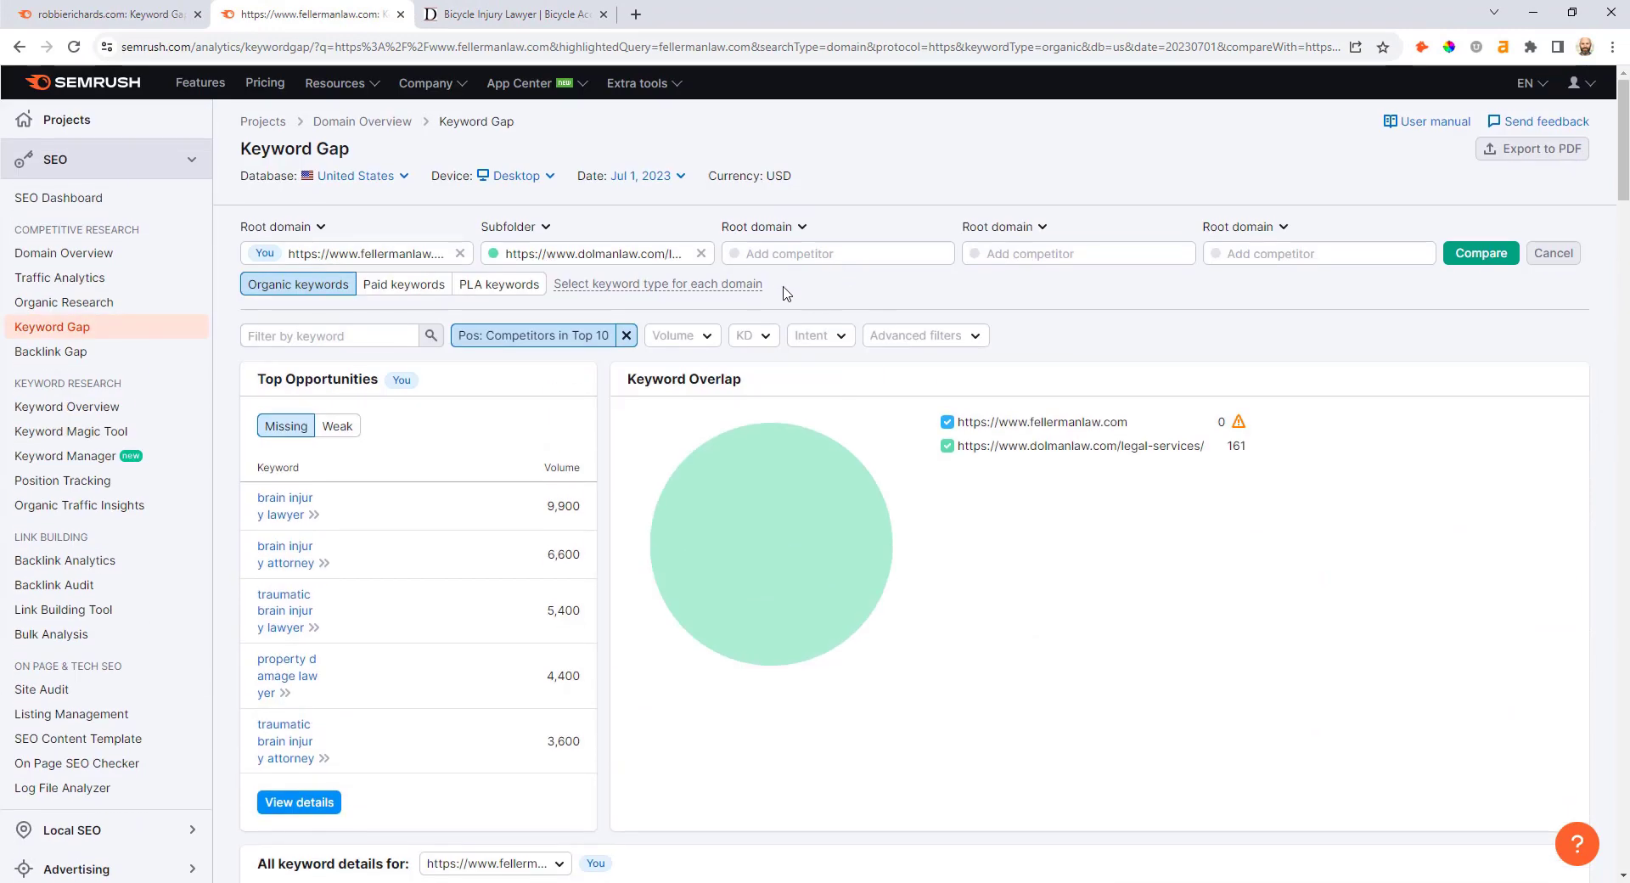
click(767, 336)
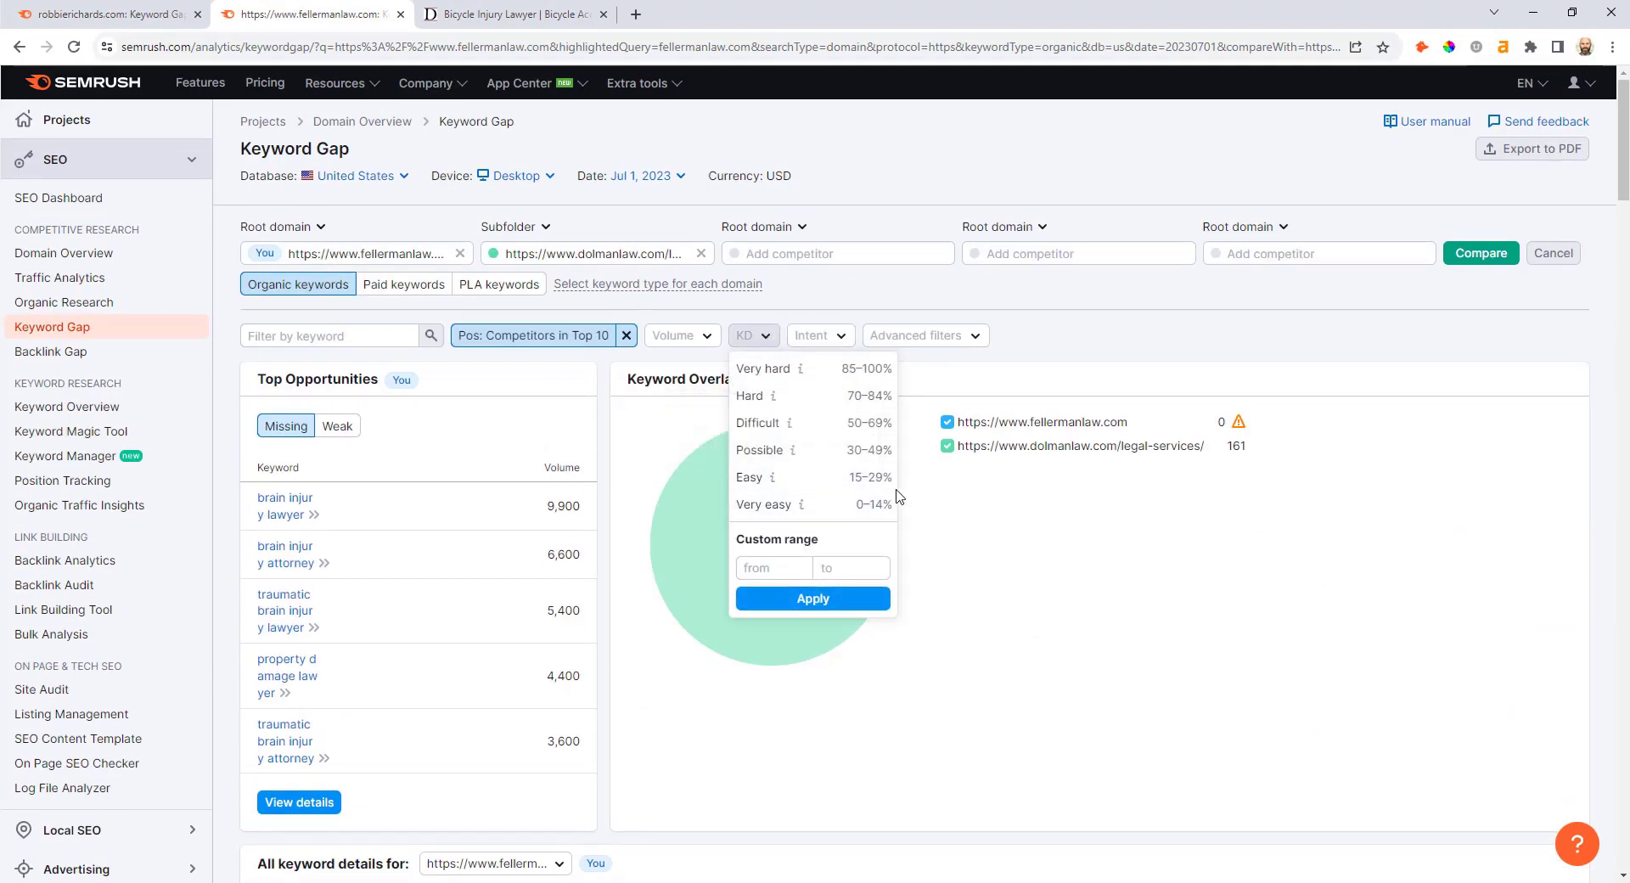
click(840, 574)
click(818, 602)
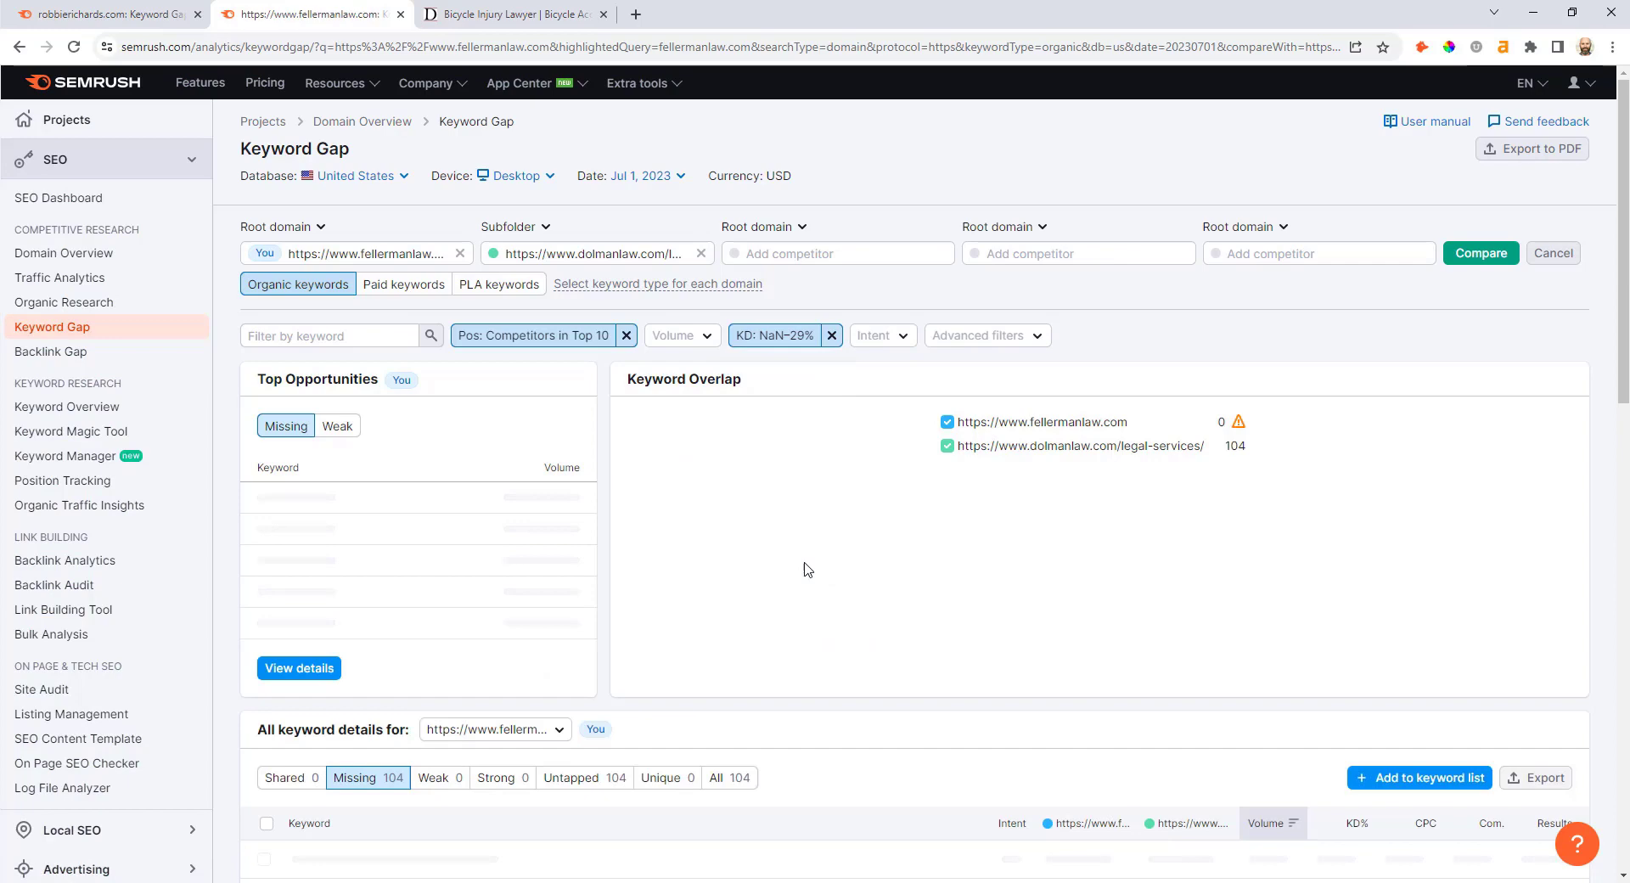
- Compare the paid keywords of the semrush.com root domain with the organic keywords of the semrush.com/features/ subfolder for the US
scroll(768, 289, down, 7)
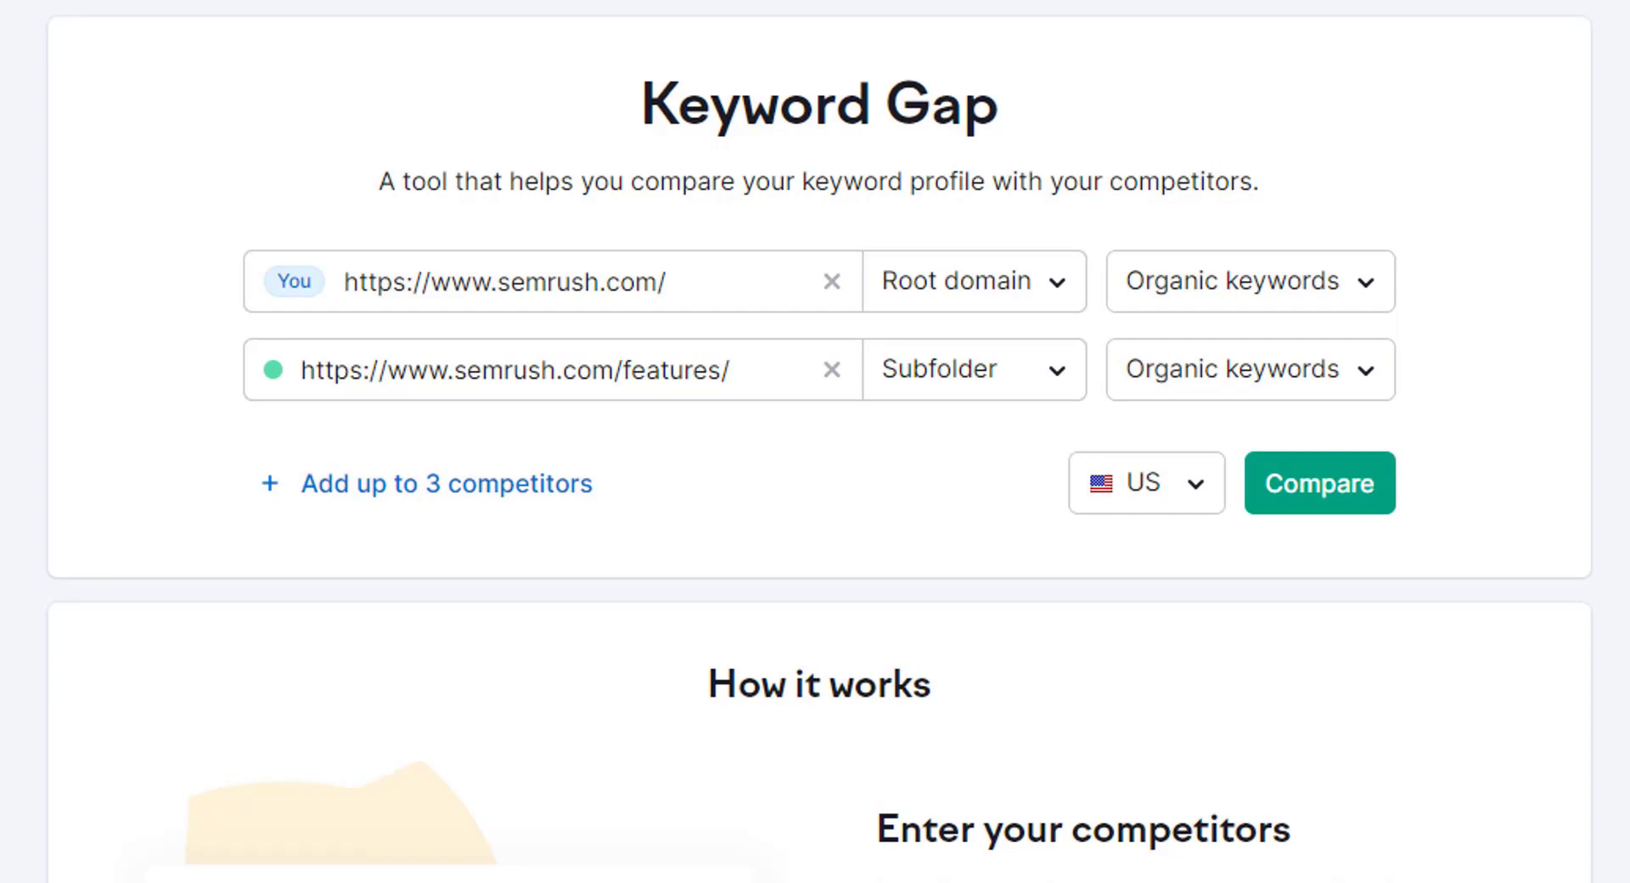
click(1210, 305)
click(1211, 414)
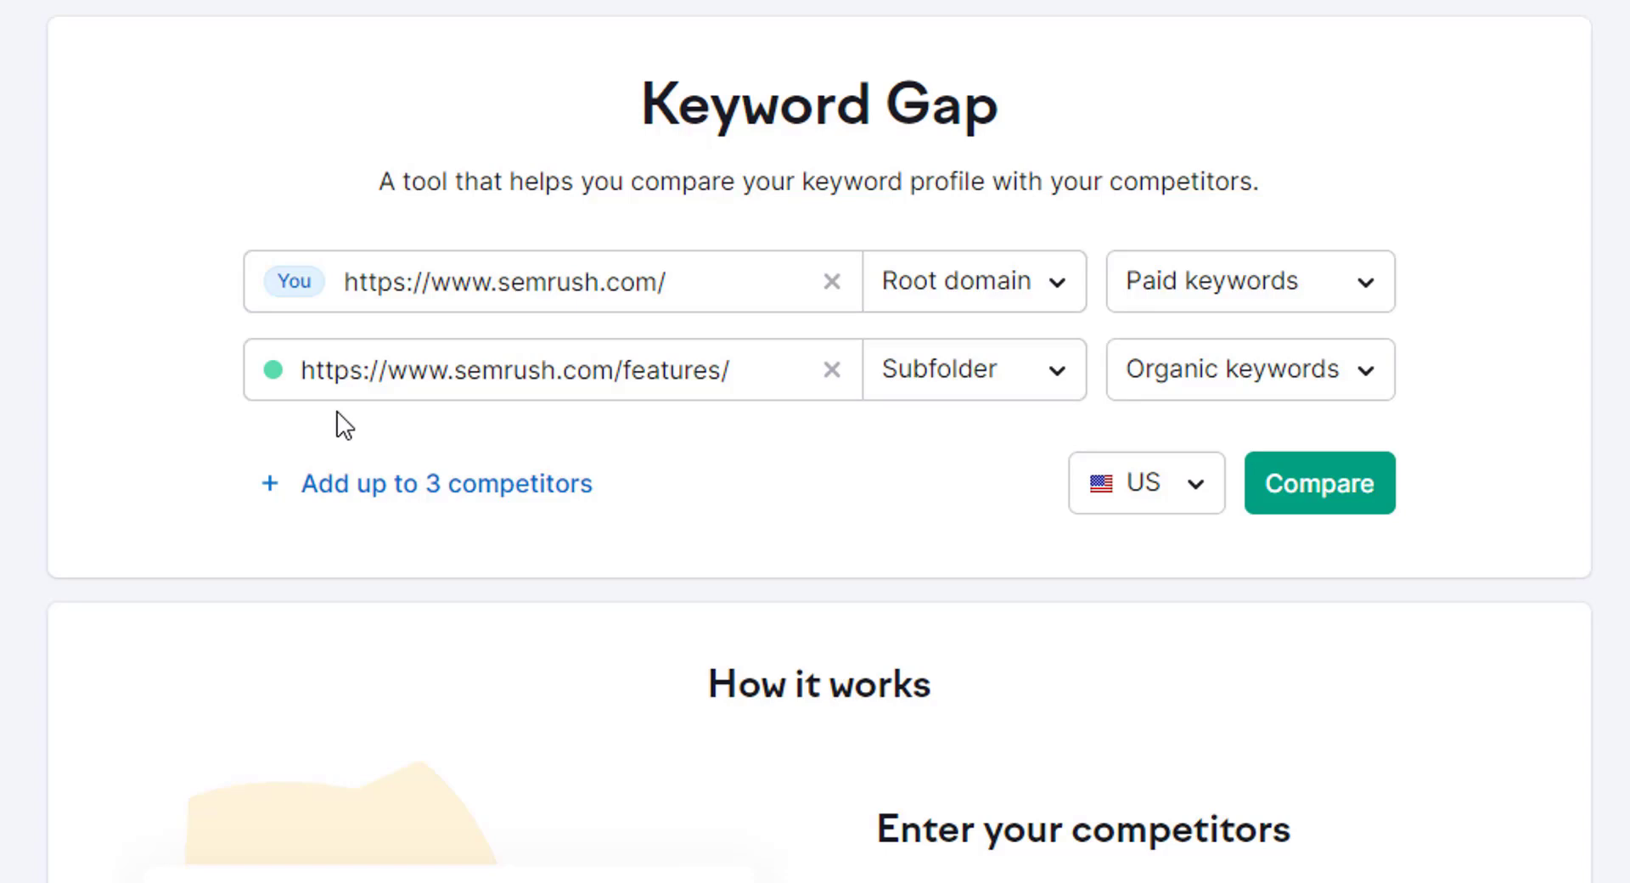
click(1005, 389)
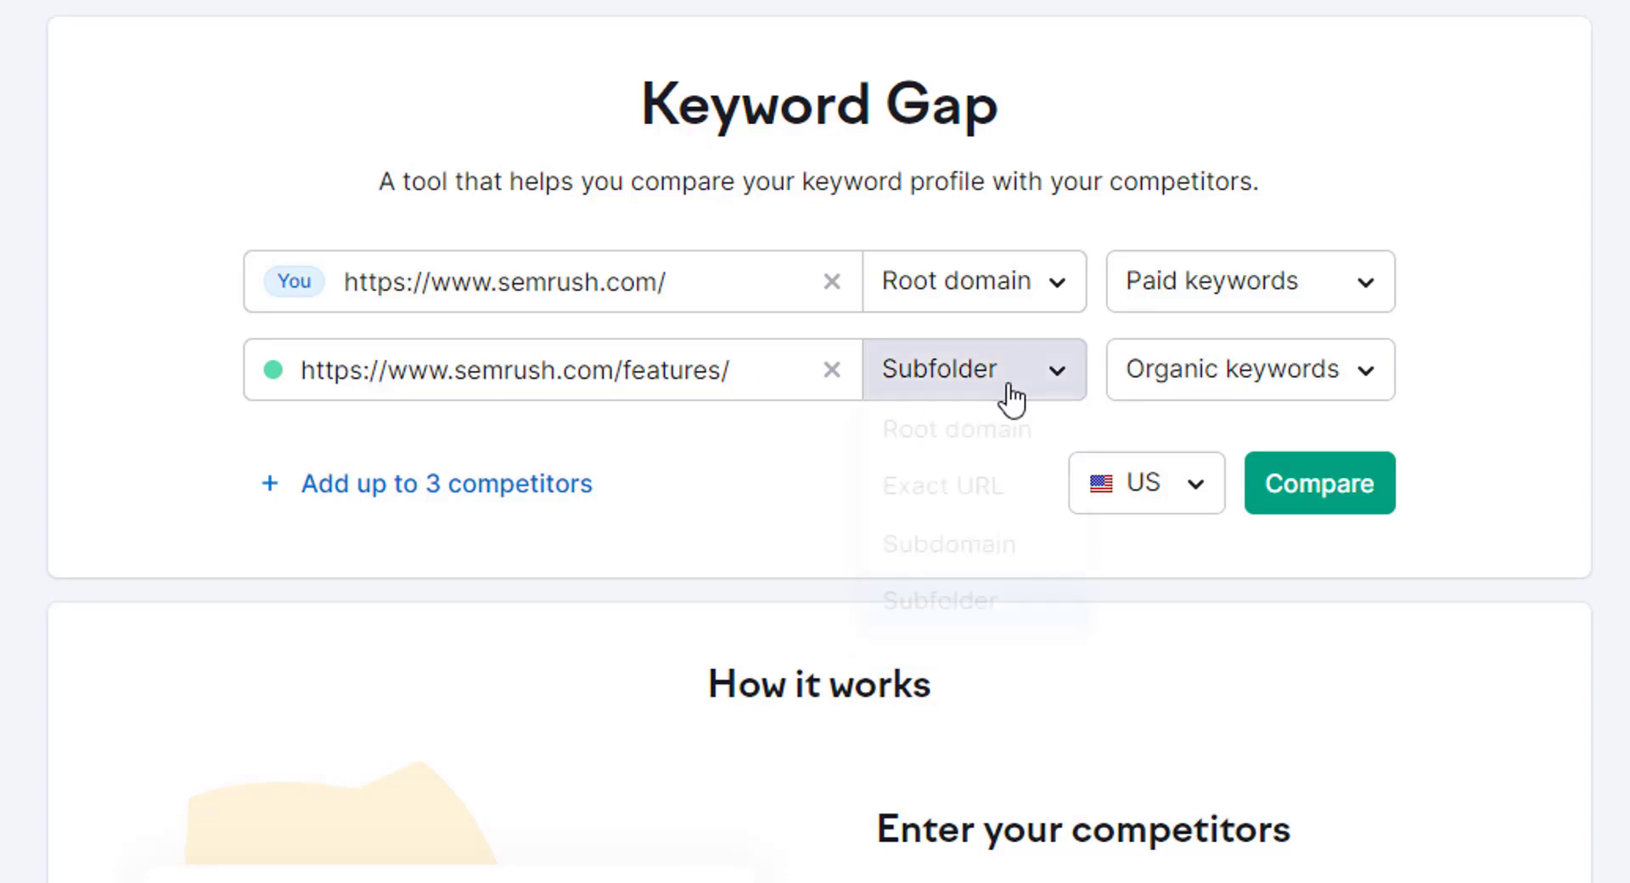
click(799, 456)
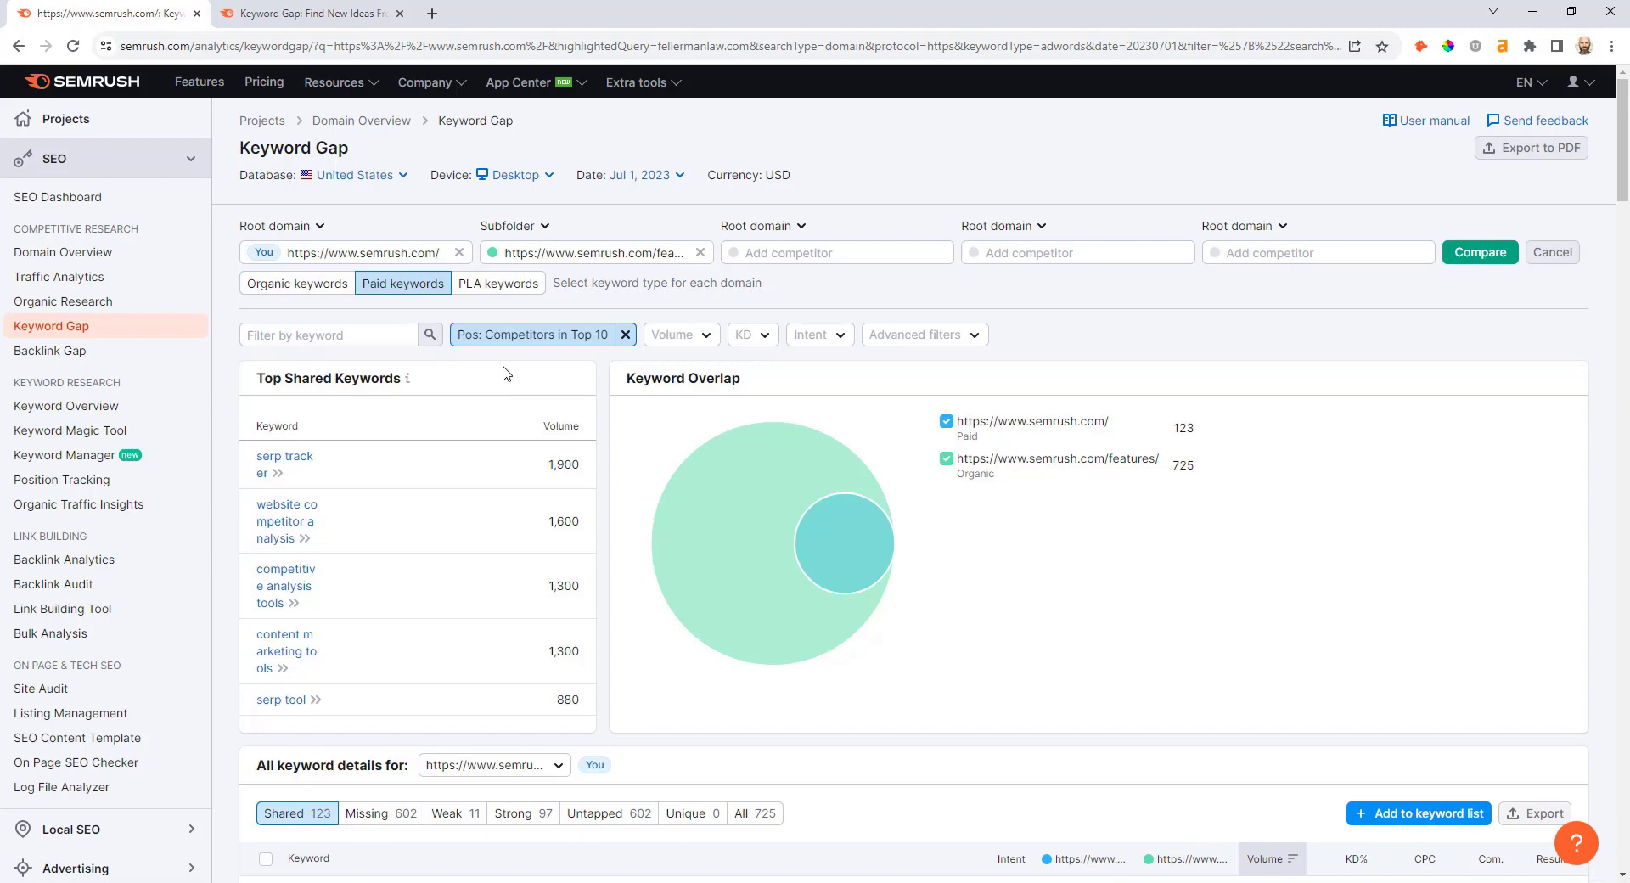
- Filter the keywords to competitor positions in a custom range of 4 to 10 and show only the missing ones
click(497, 337)
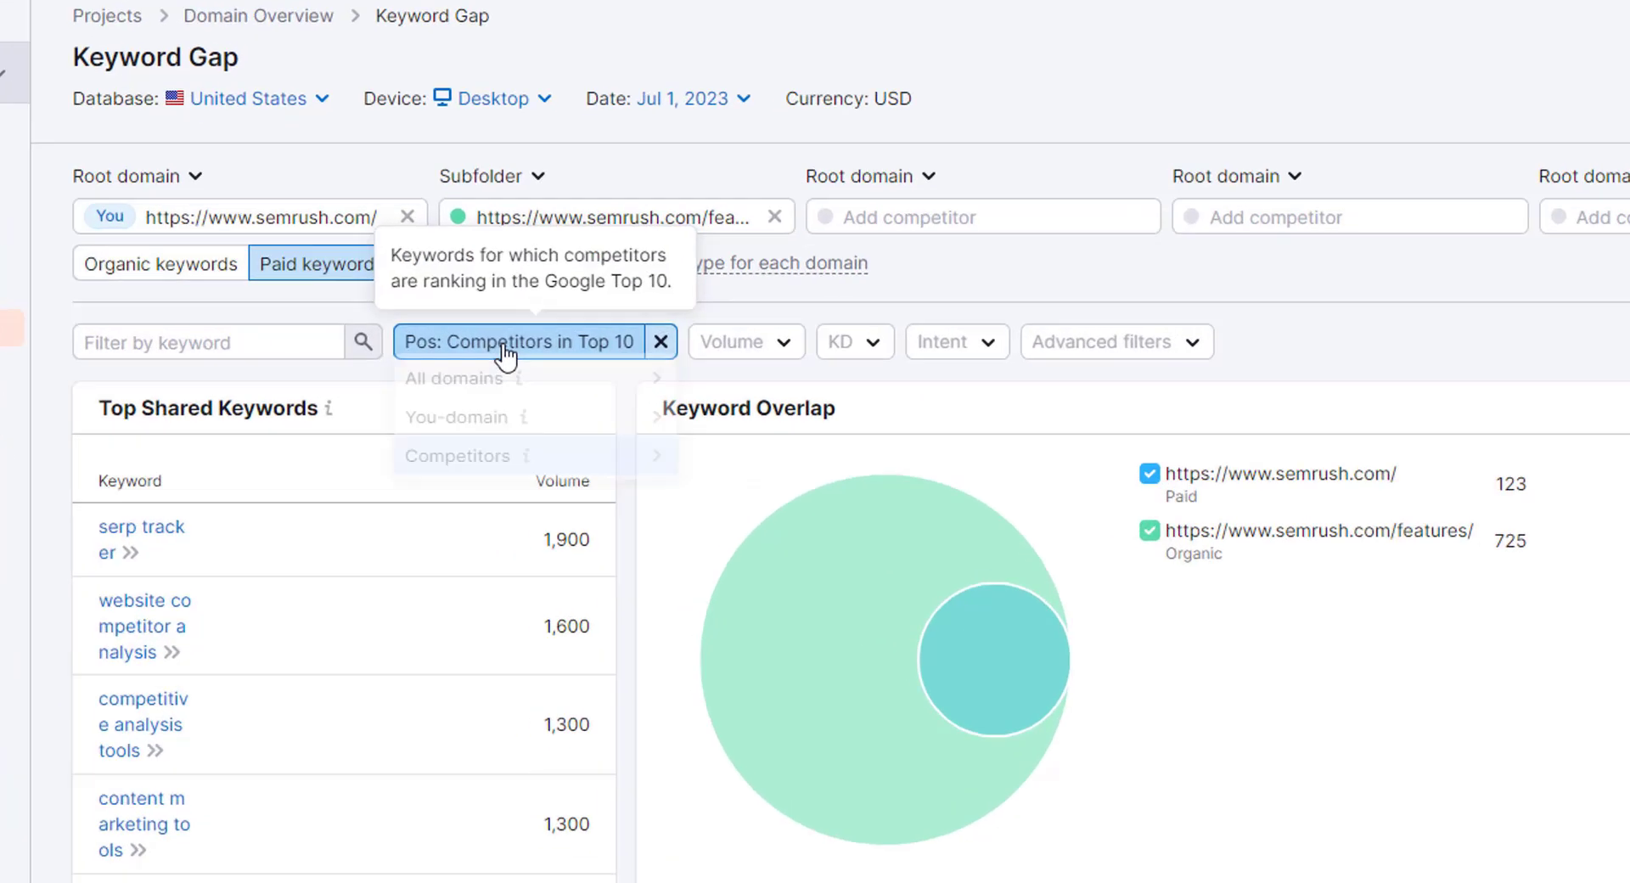
mouse_move(501, 427)
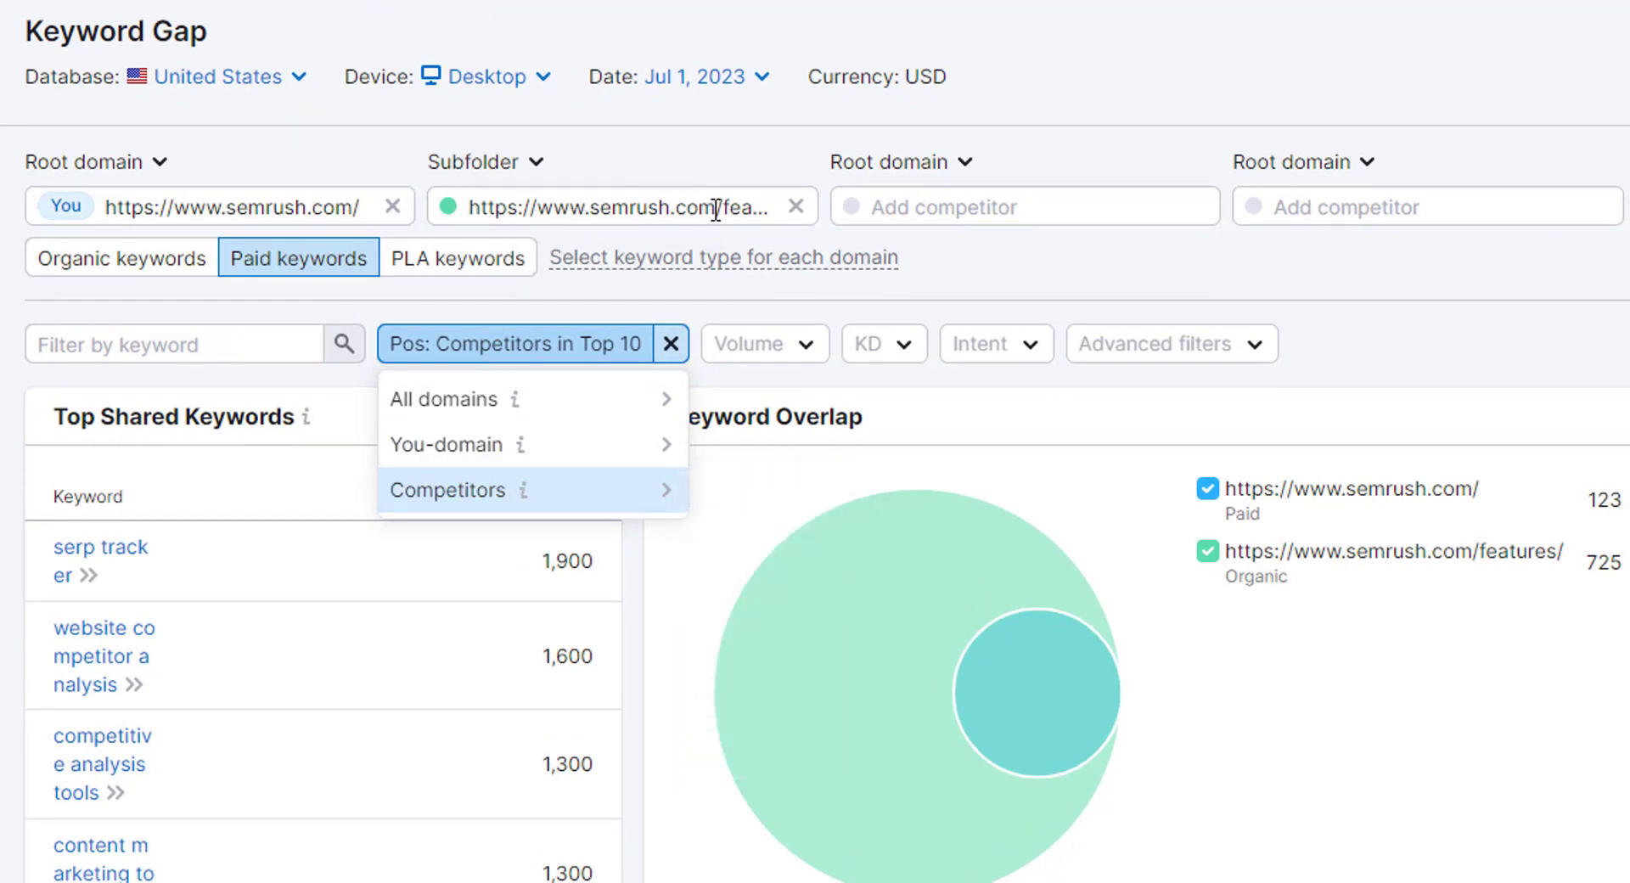
mouse_move(459, 492)
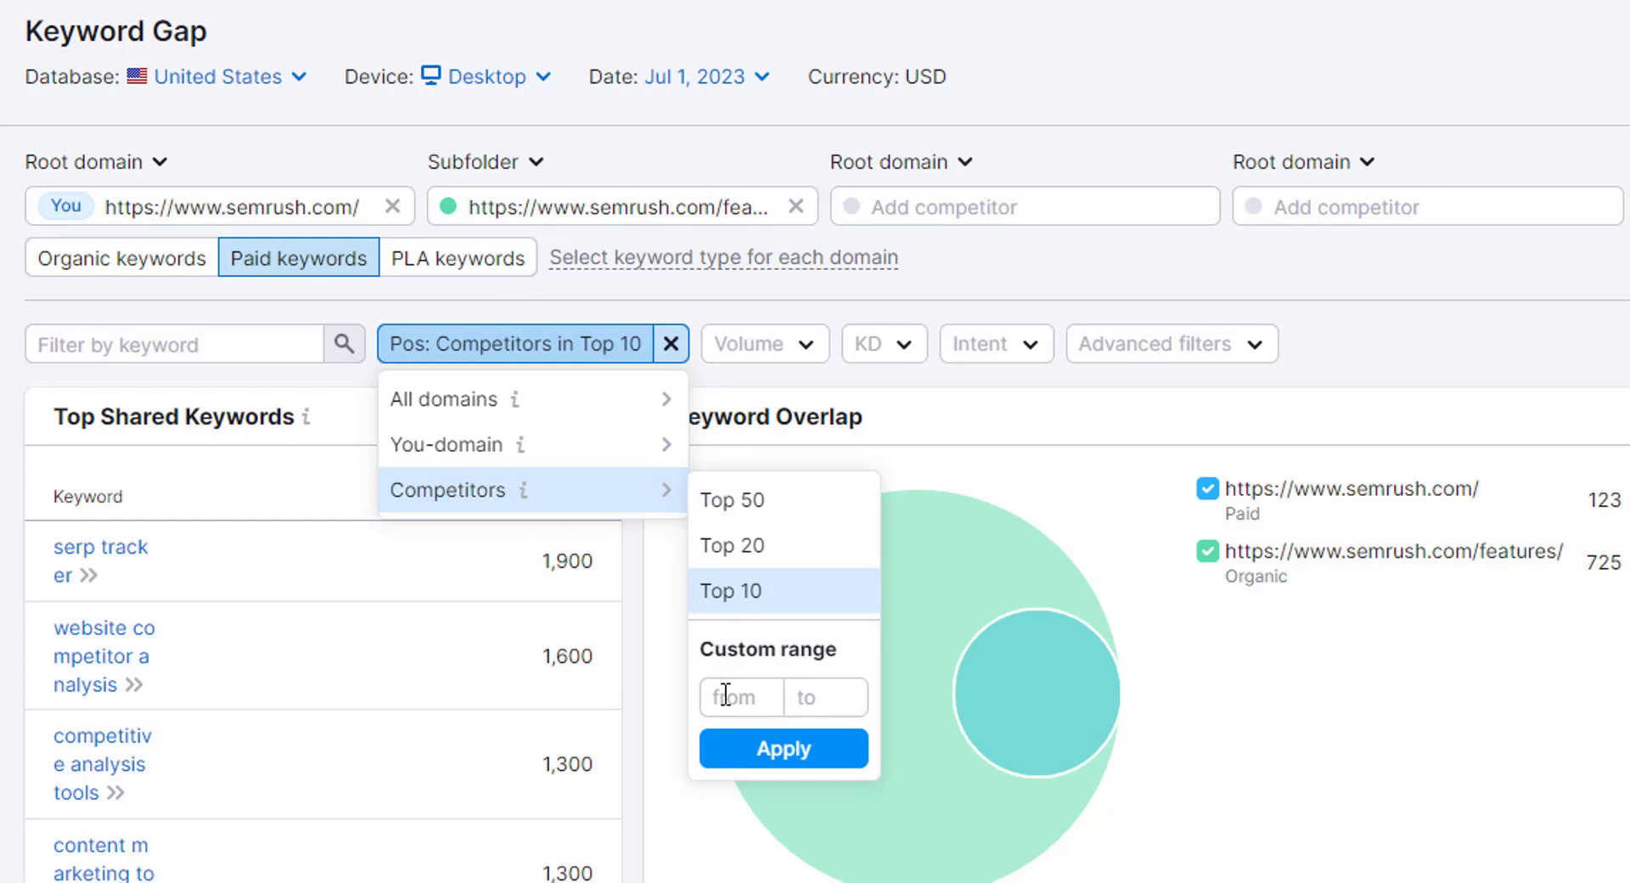
click(727, 696)
text(4)
click(813, 696)
text(10)
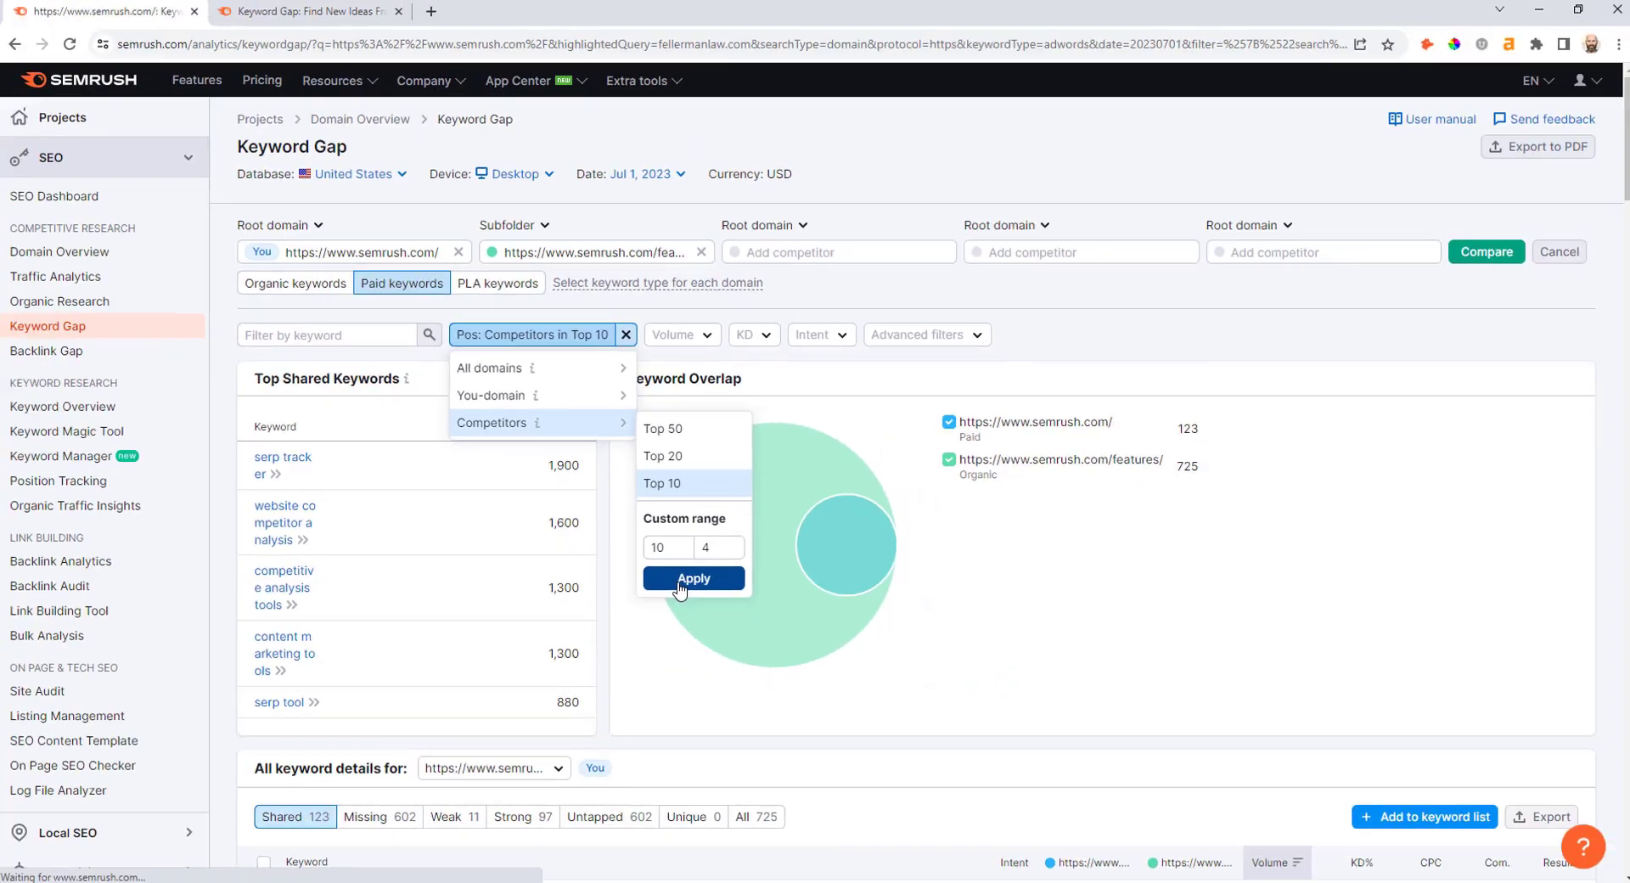
click(764, 751)
scroll(622, 433, down, 5)
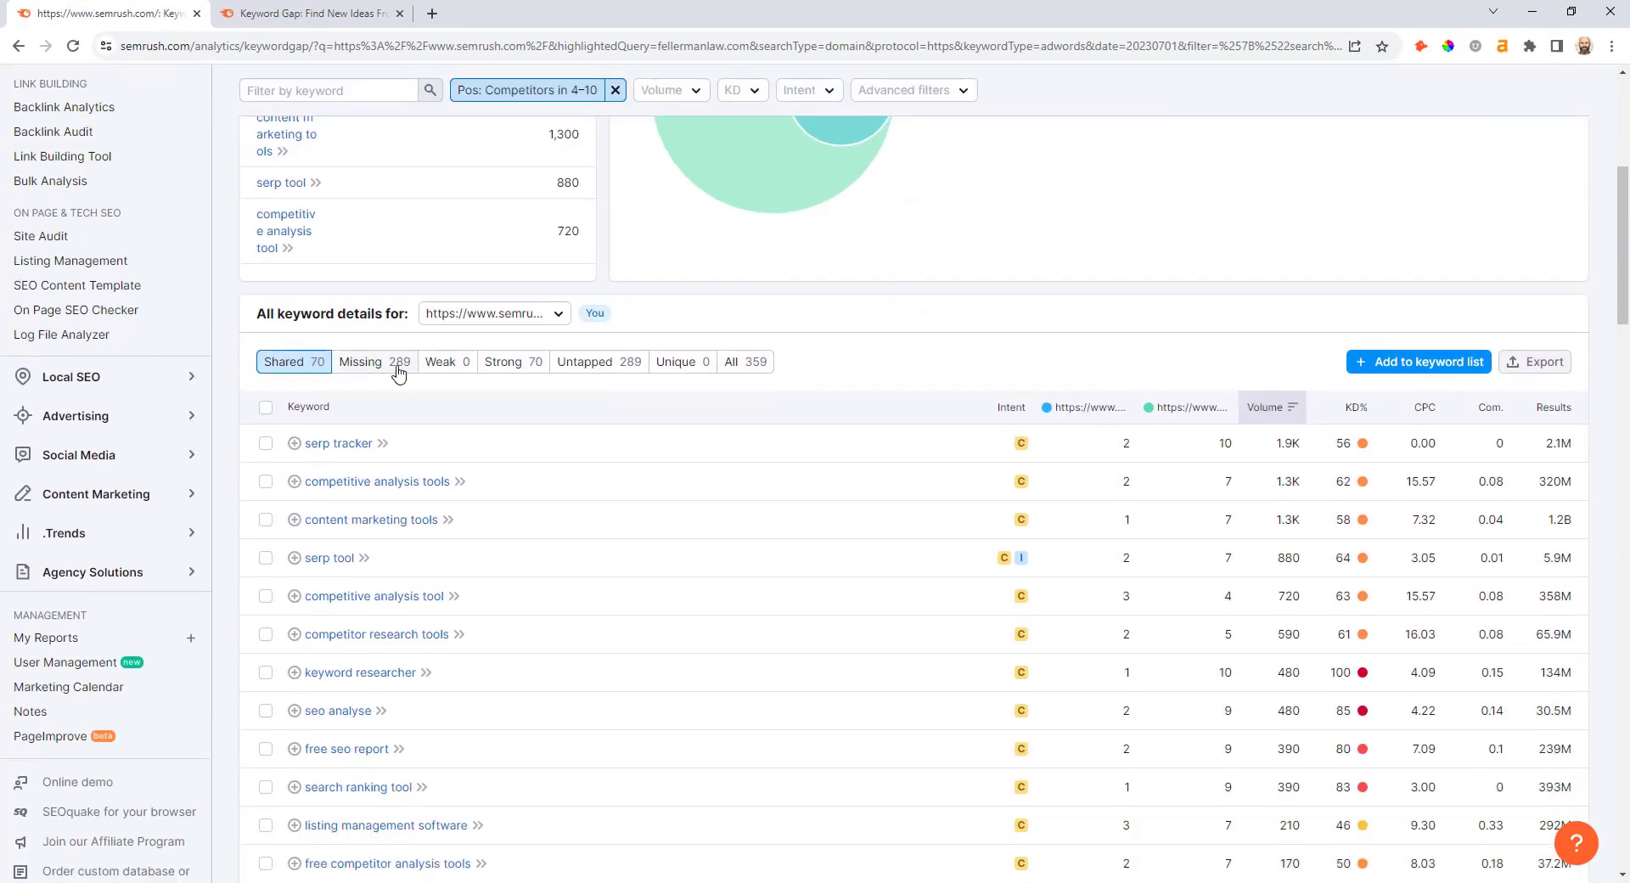
click(392, 365)
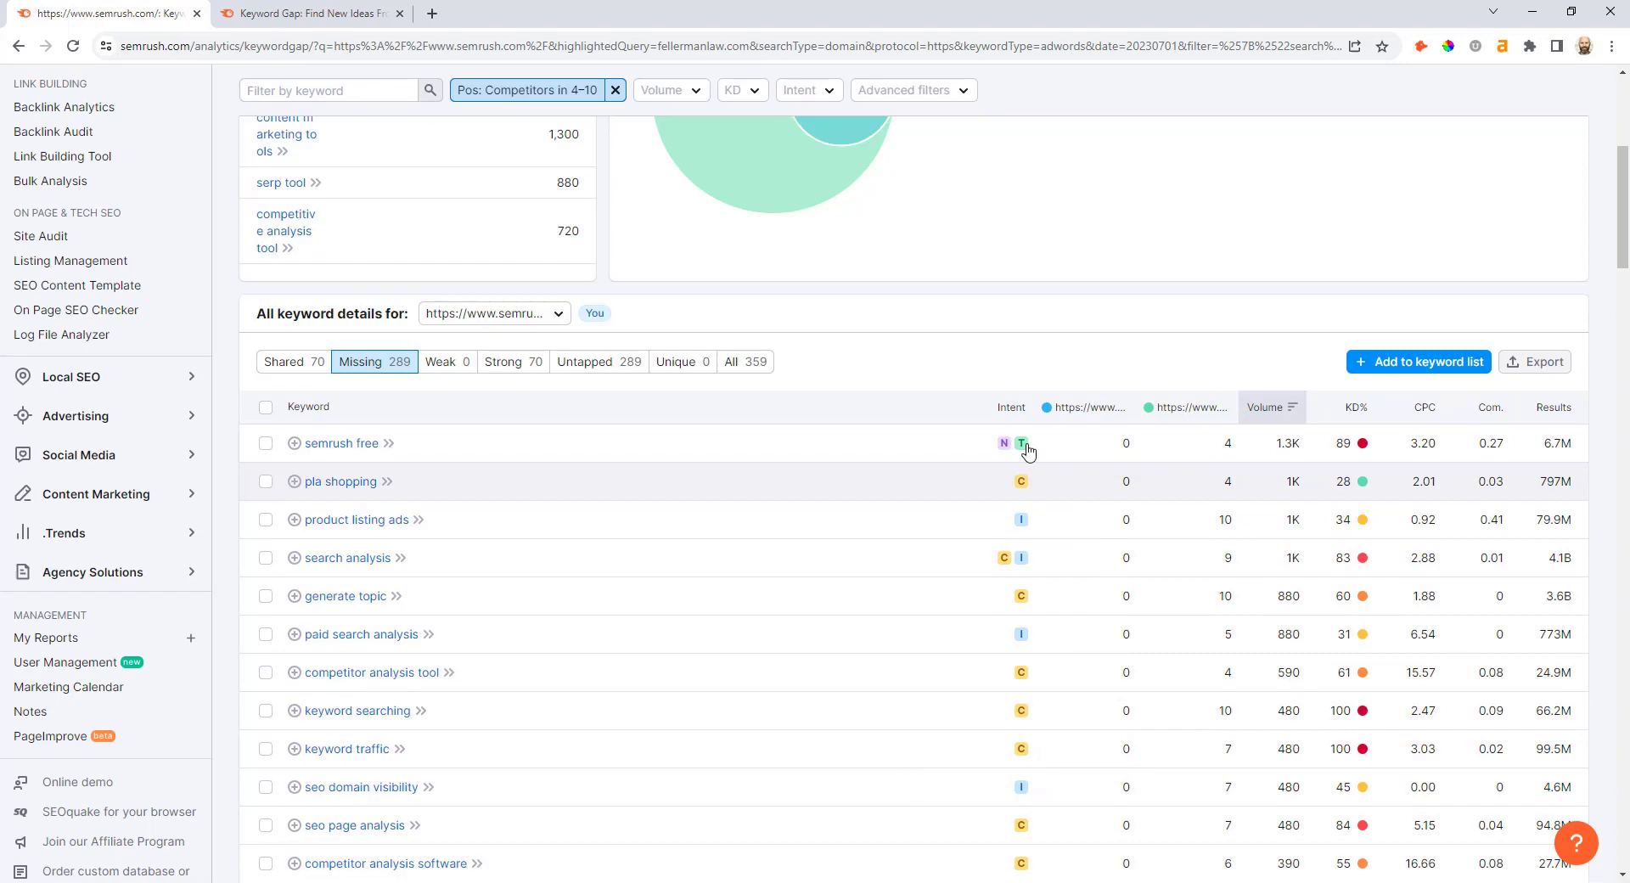
- Examine the missing keywords for semrush.com, checking their topics, intent, competitor positions, volume and difficulty
scroll(1040, 438, down, 1)
scroll(1038, 428, down, 1)
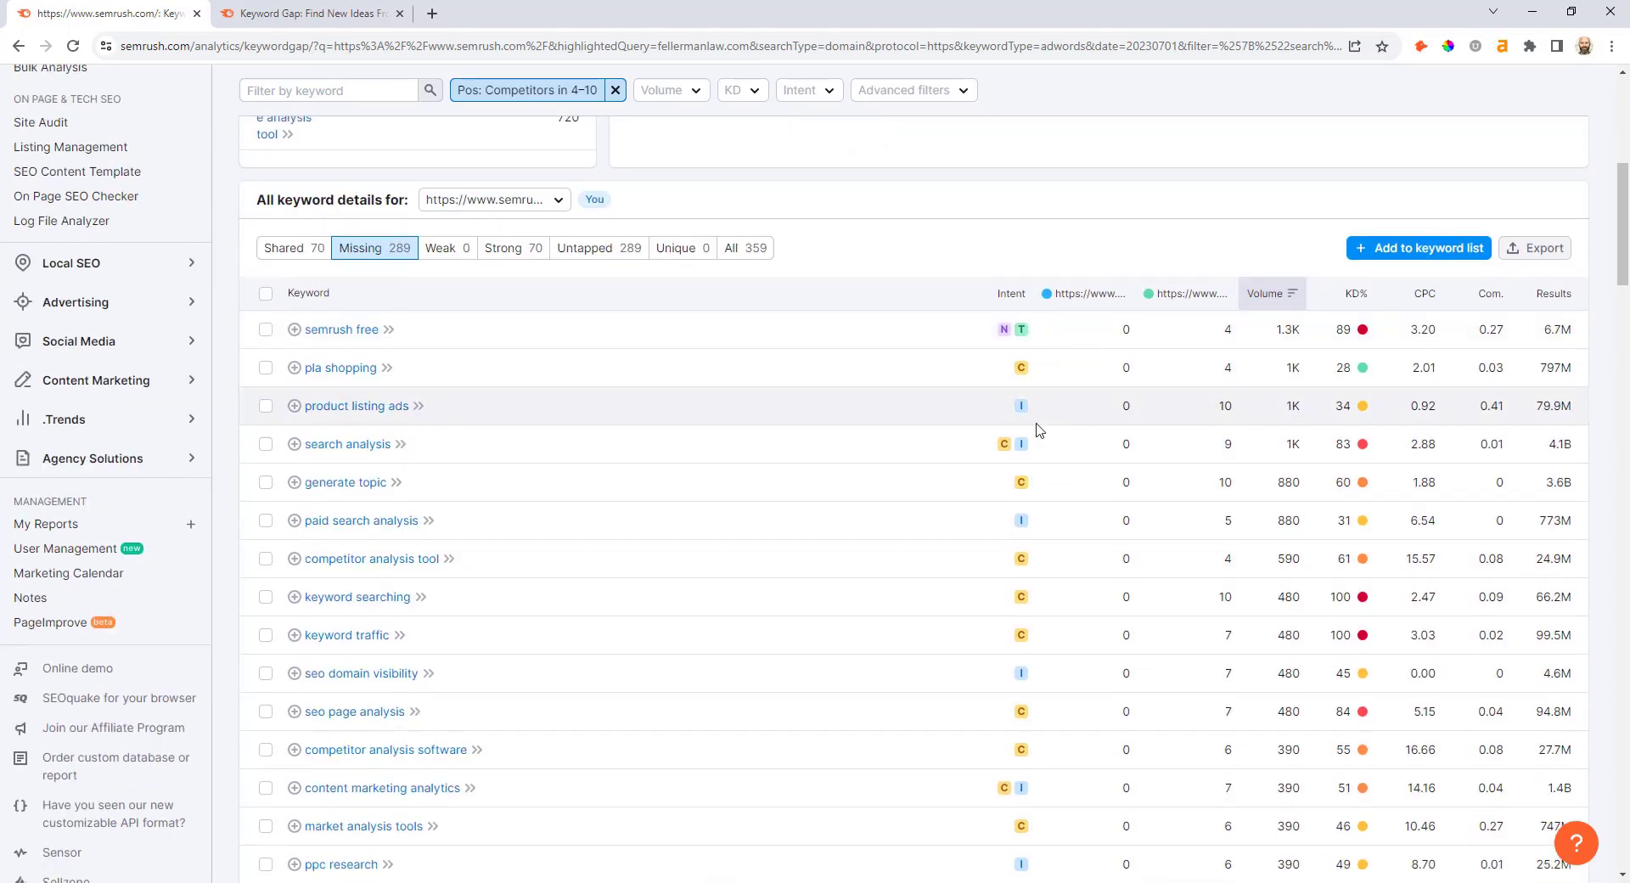
scroll(1037, 427, down, 2)
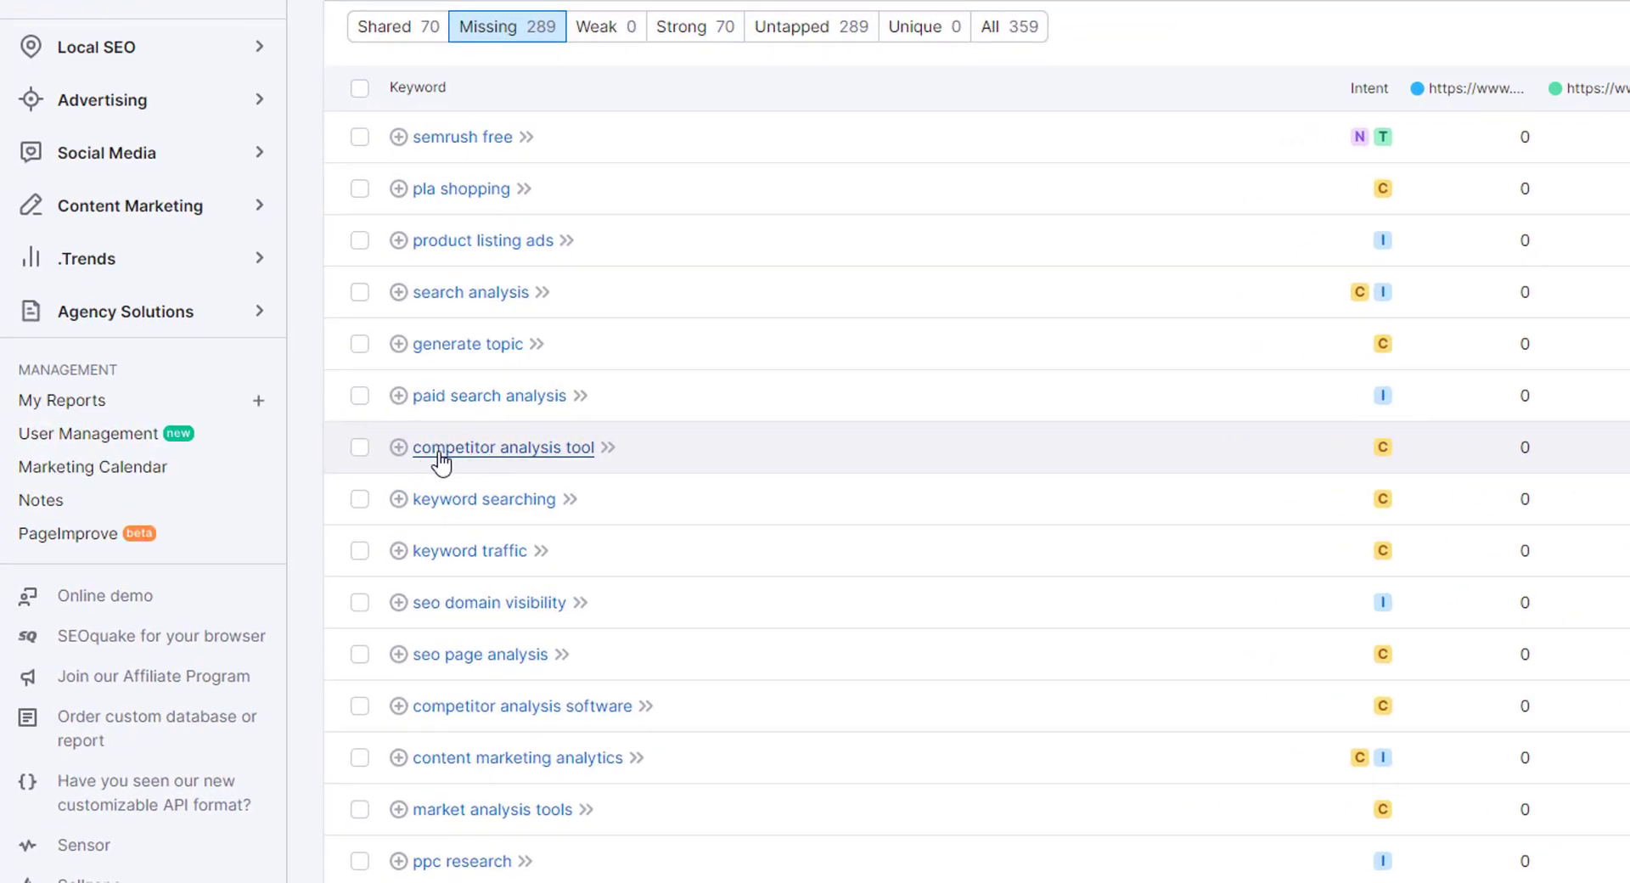
scroll(586, 458, down, 4)
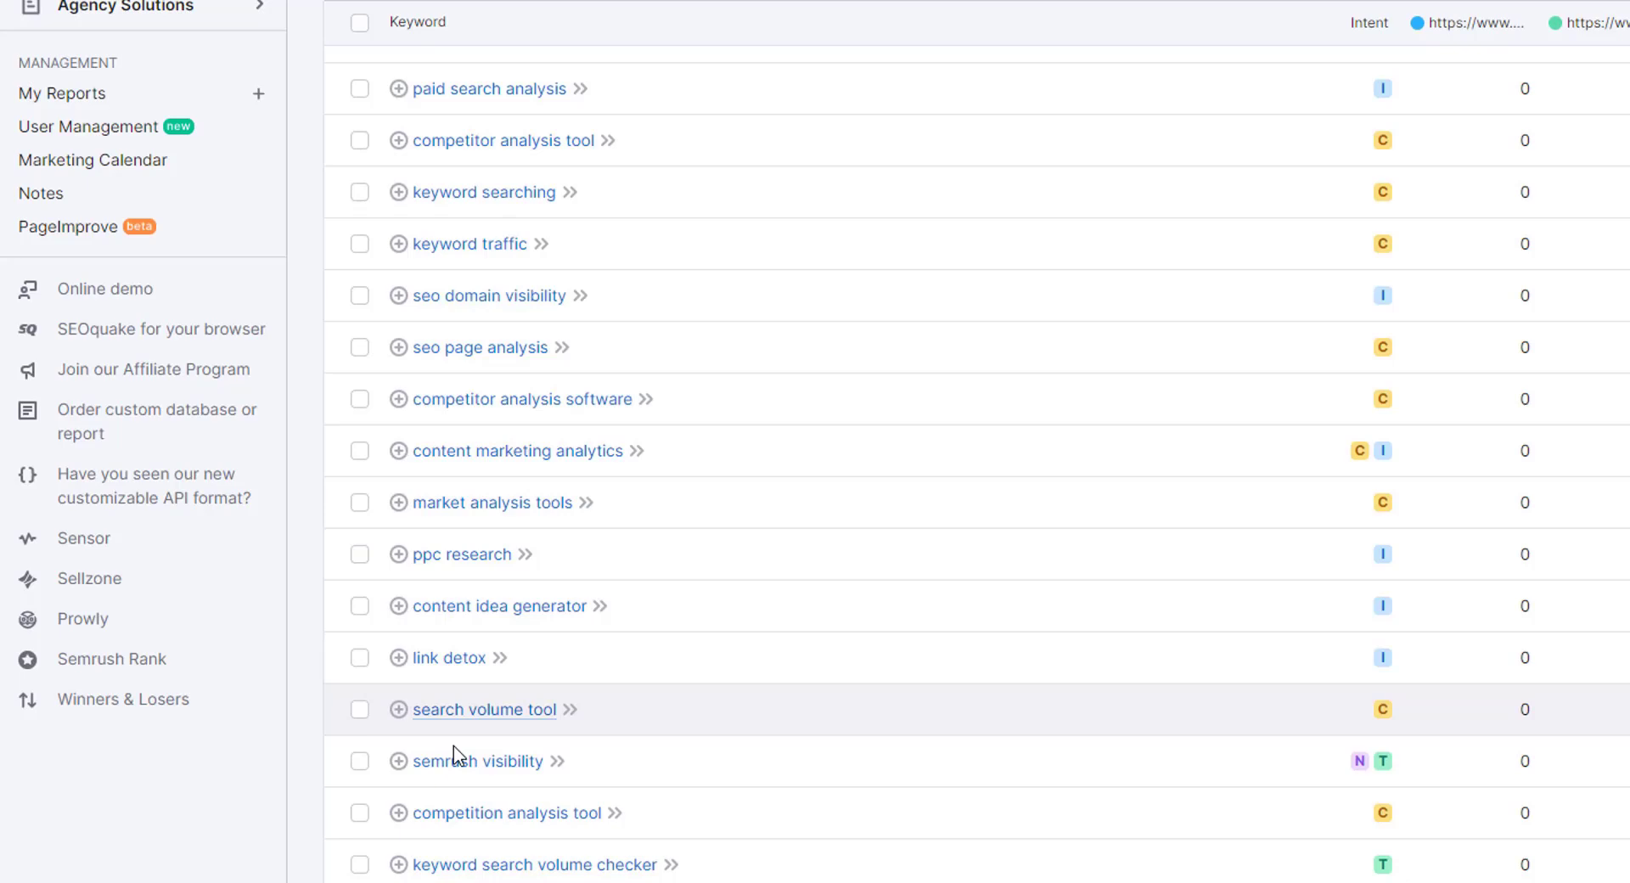
scroll(484, 713, down, 2)
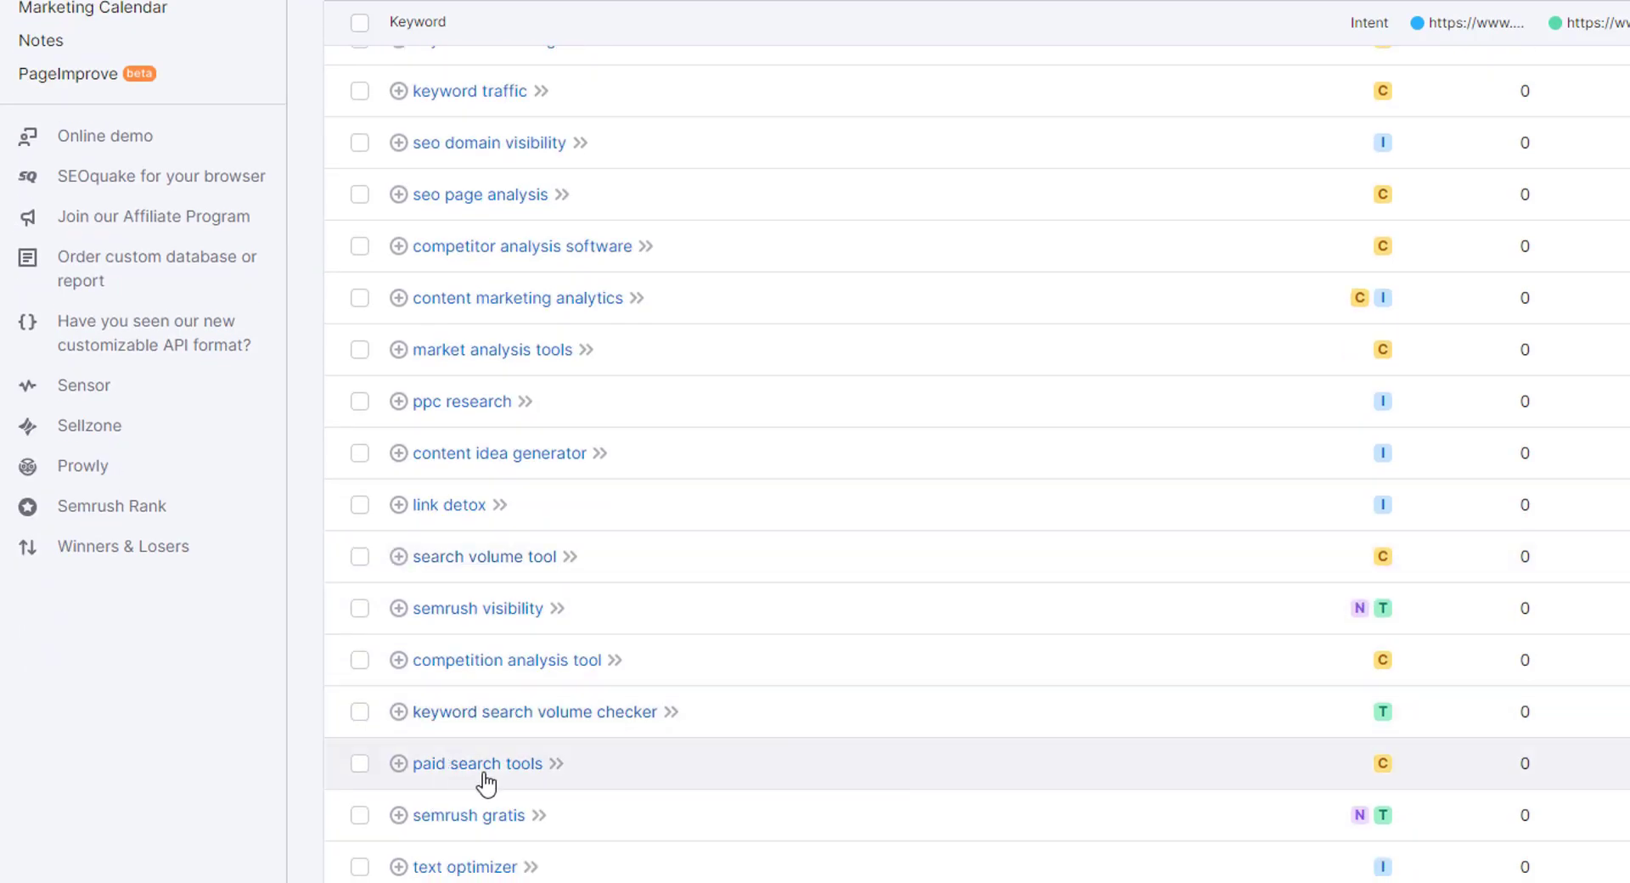
scroll(485, 782, down, 3)
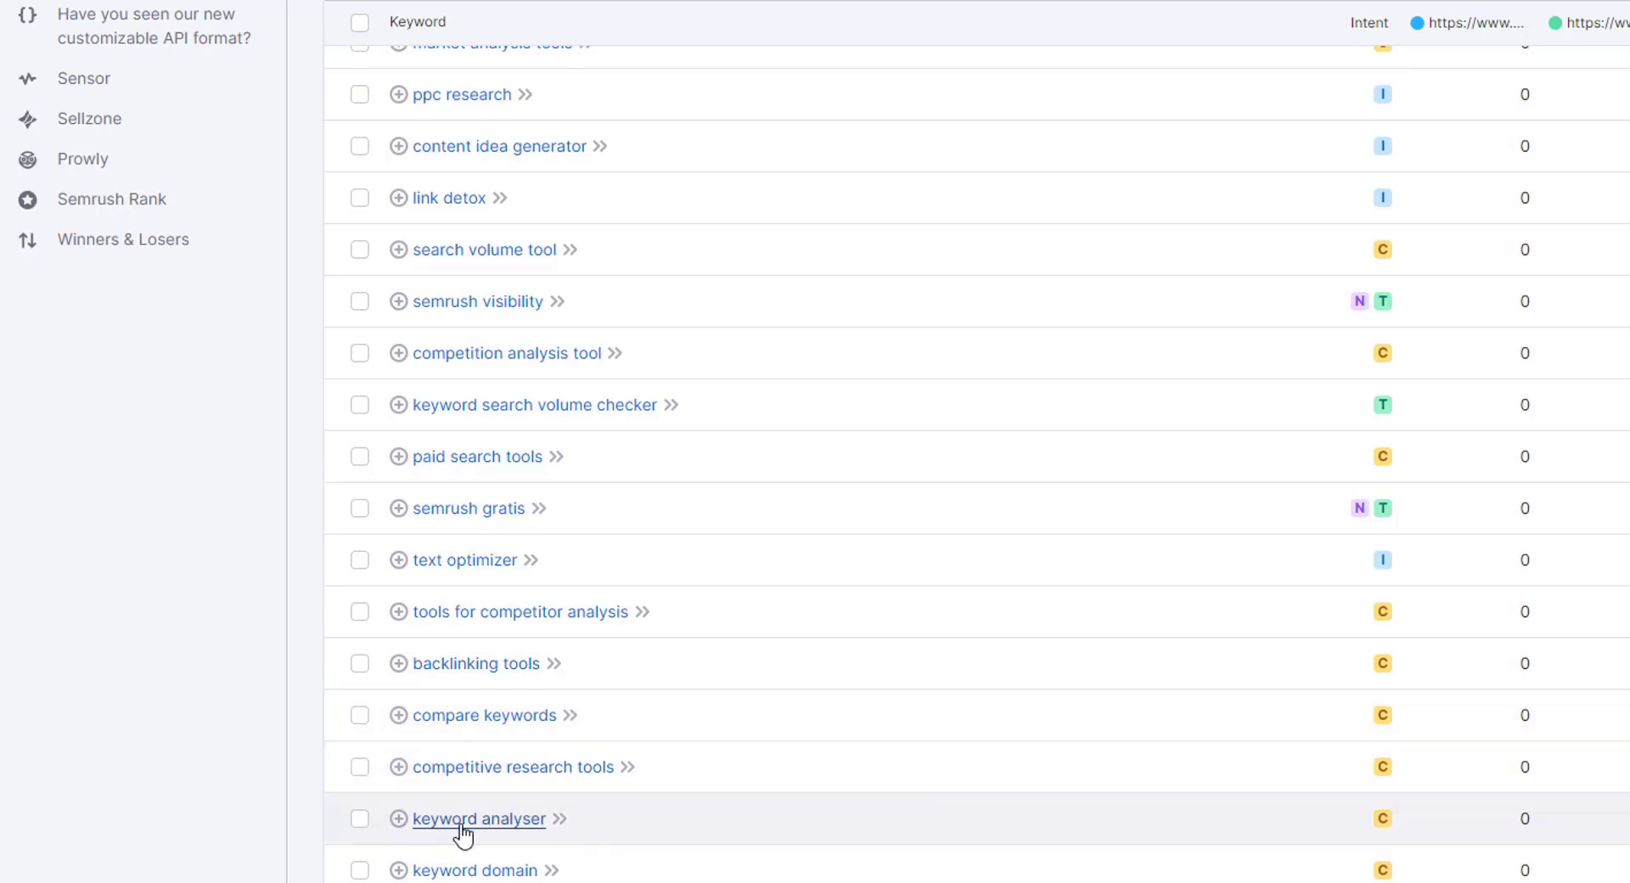
scroll(467, 832, down, 2)
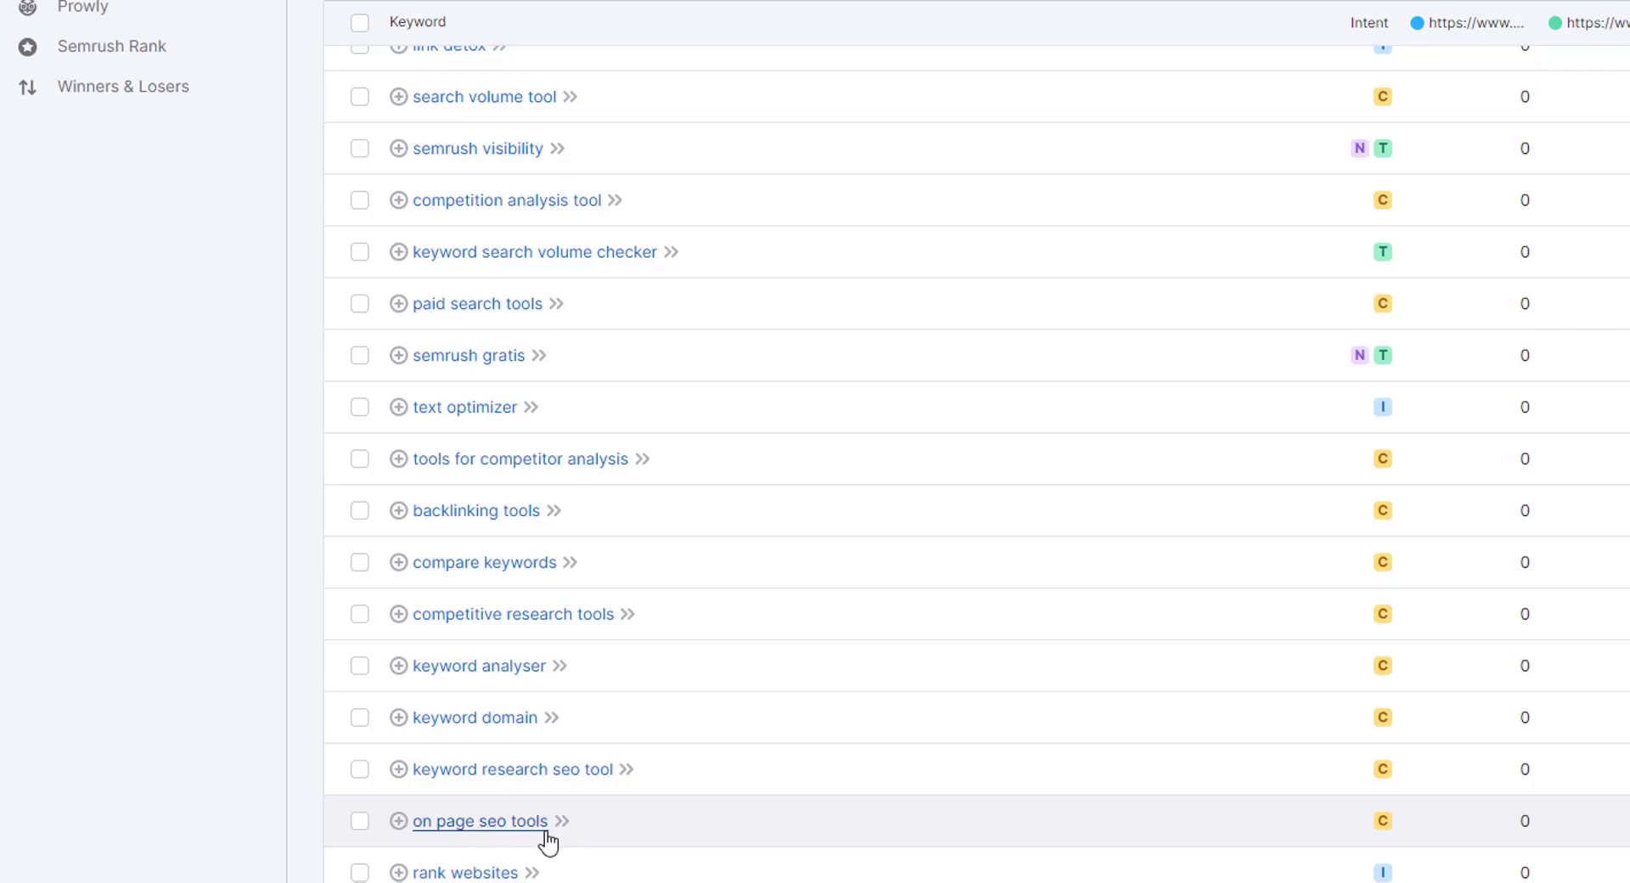
scroll(590, 841, up, 5)
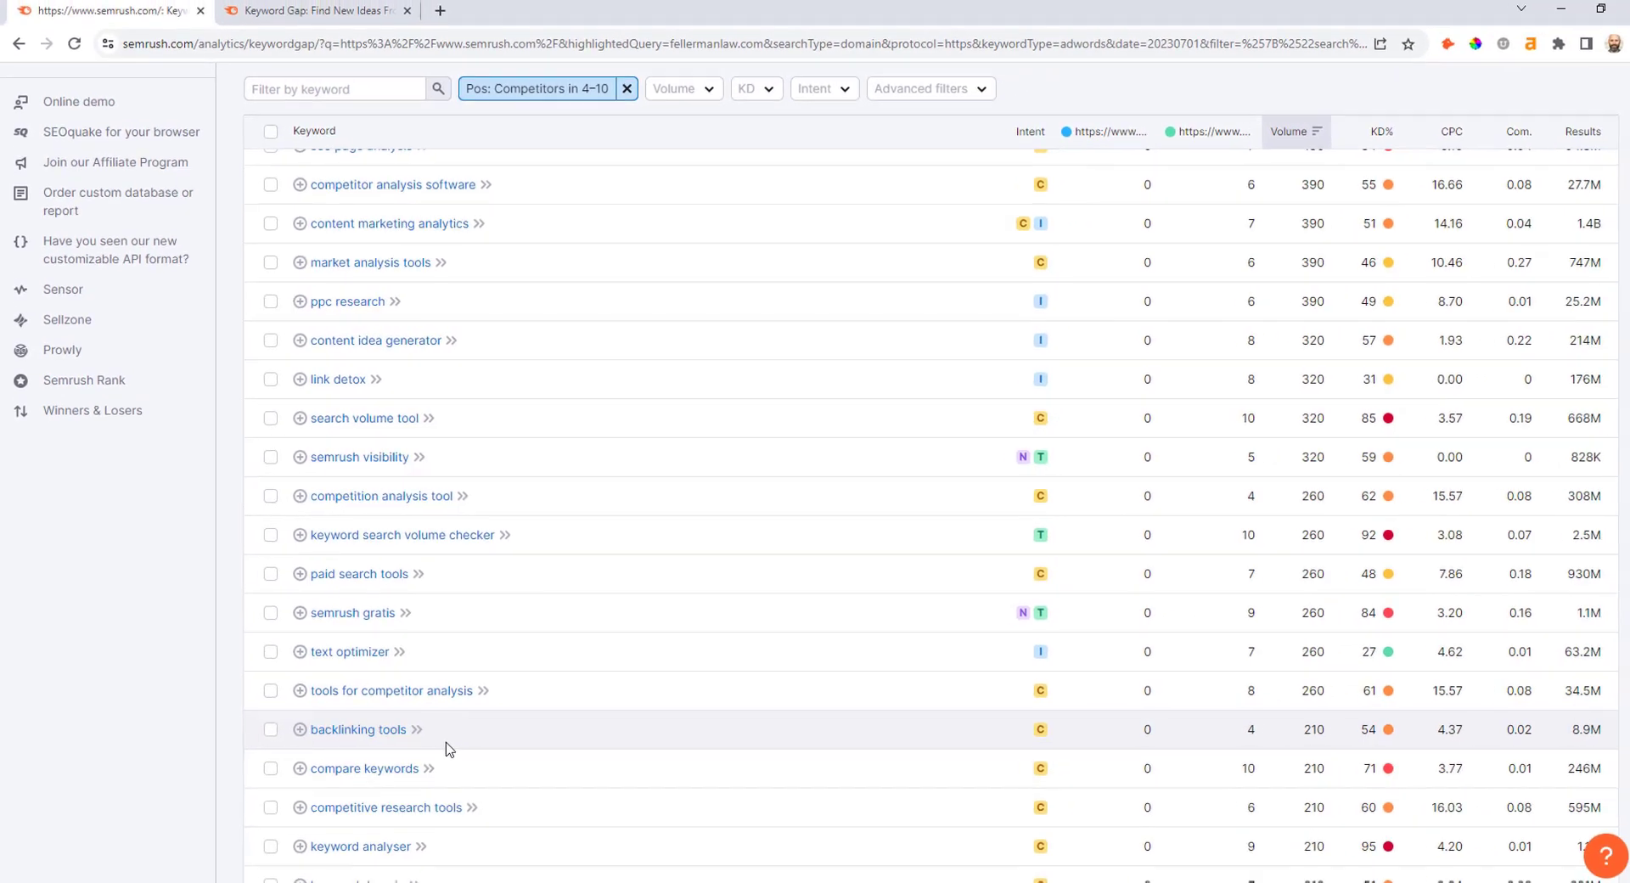
scroll(760, 501, up, 4)
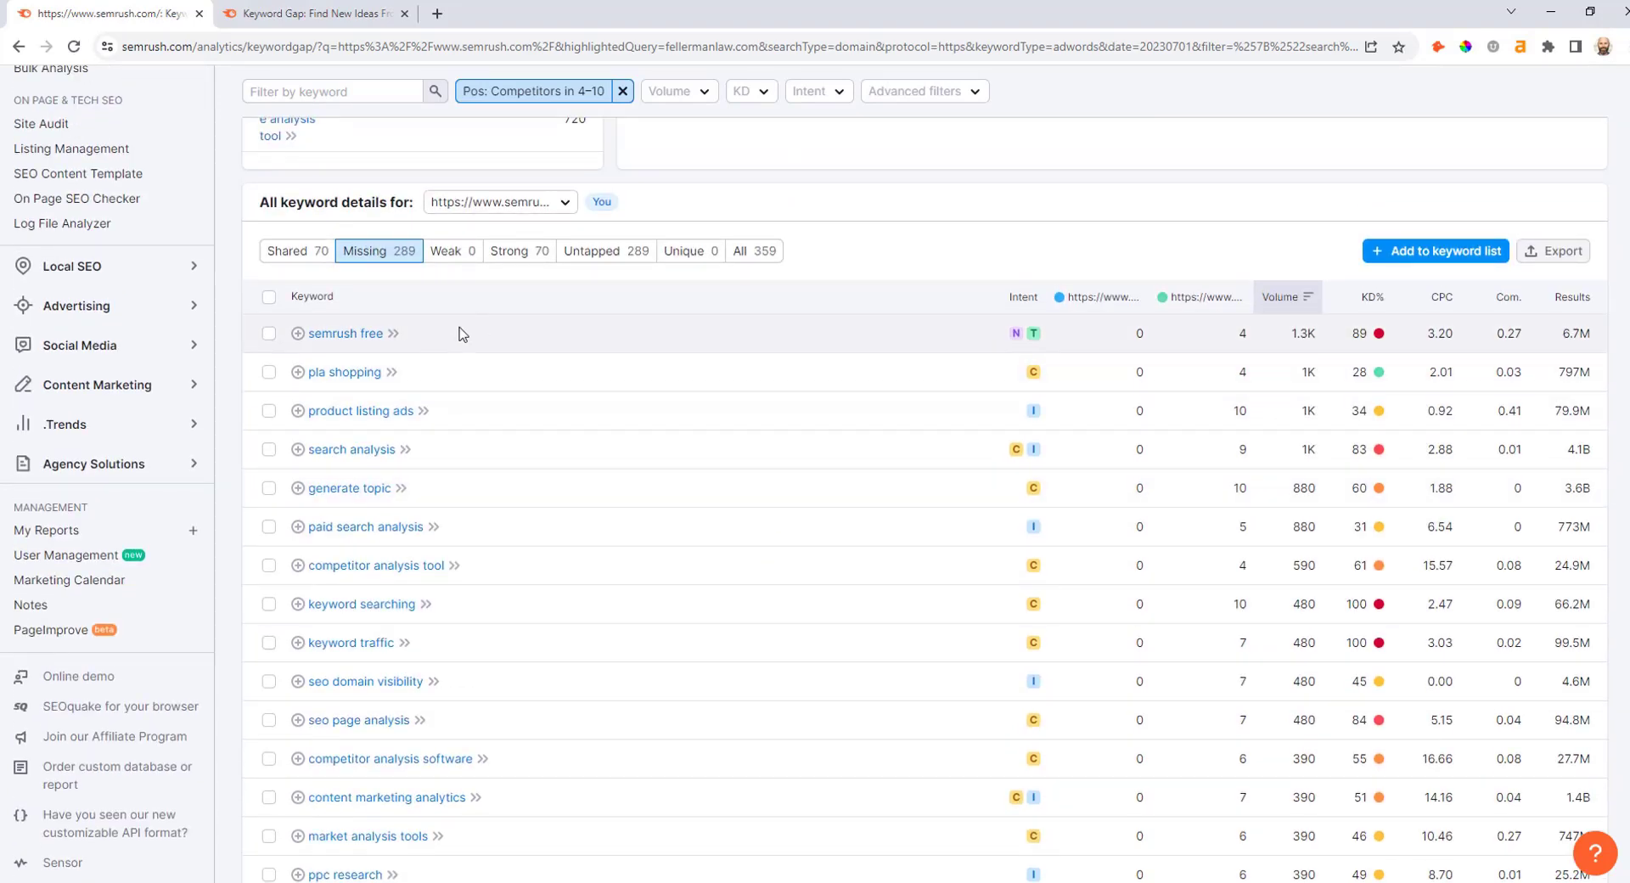
- Compare the organic keywords of the copper.com root domain with the paid keywords of the pipedrive.com root domain for the US
click(331, 15)
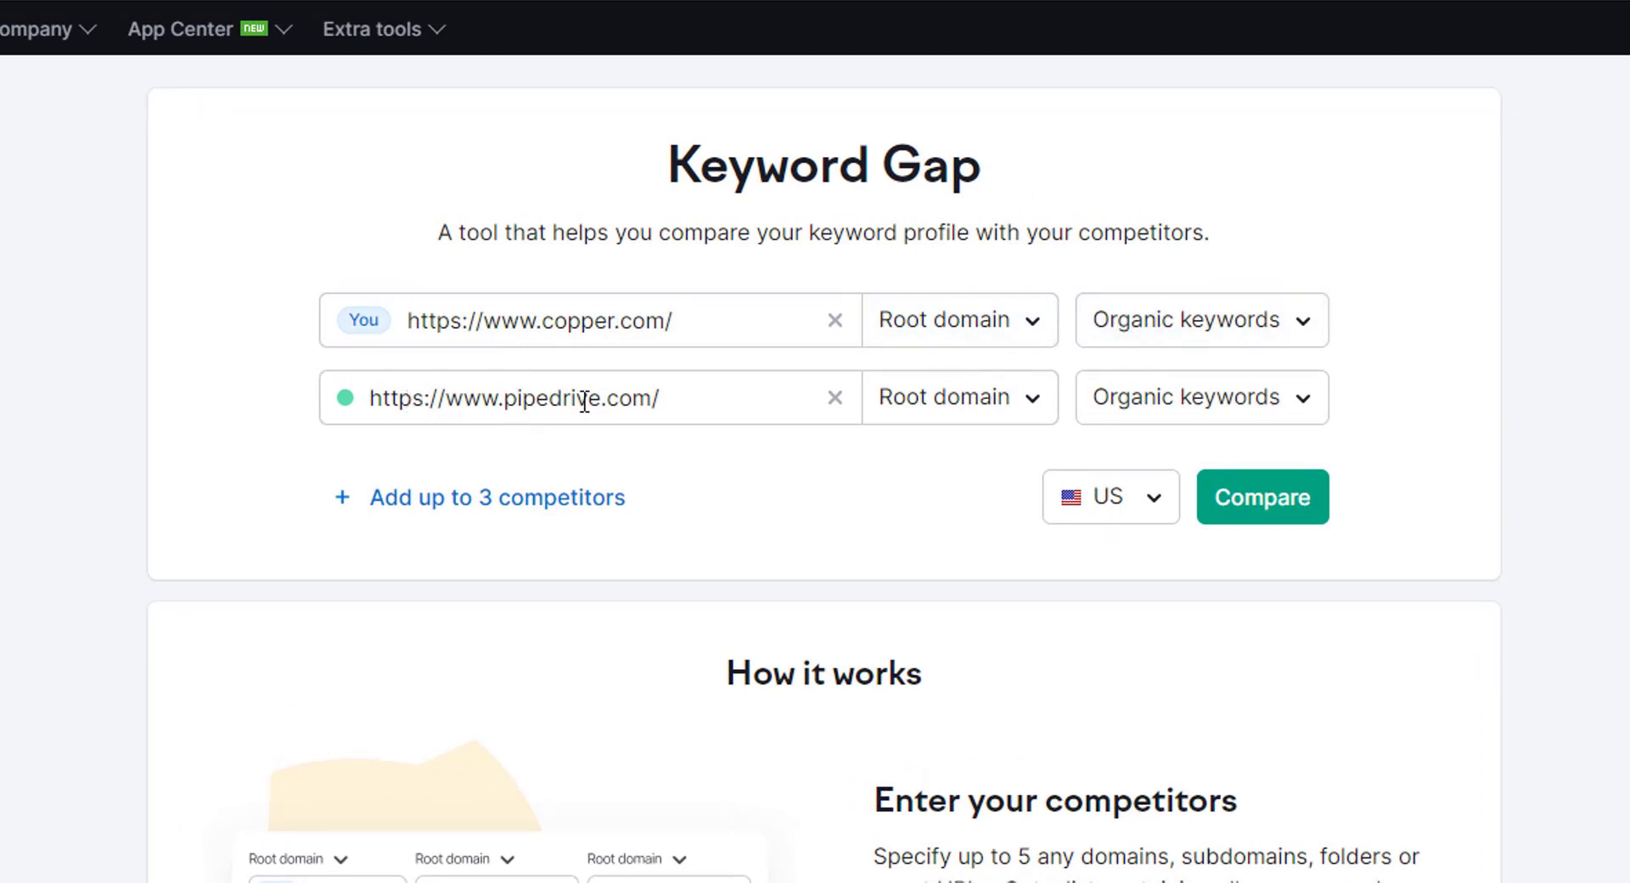
click(1142, 415)
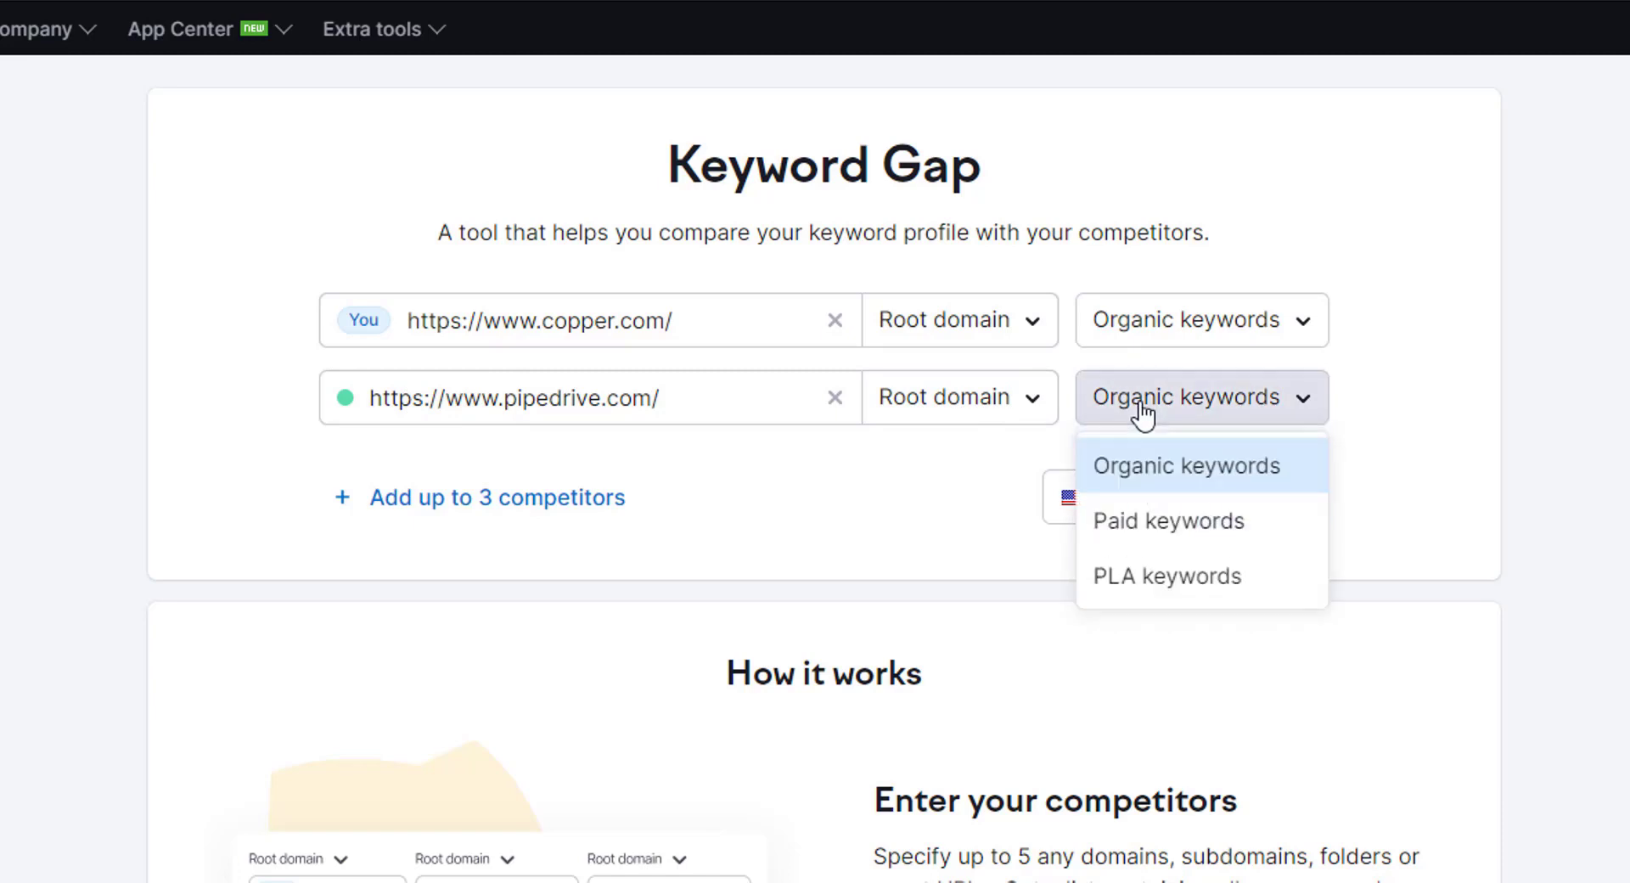
click(1125, 531)
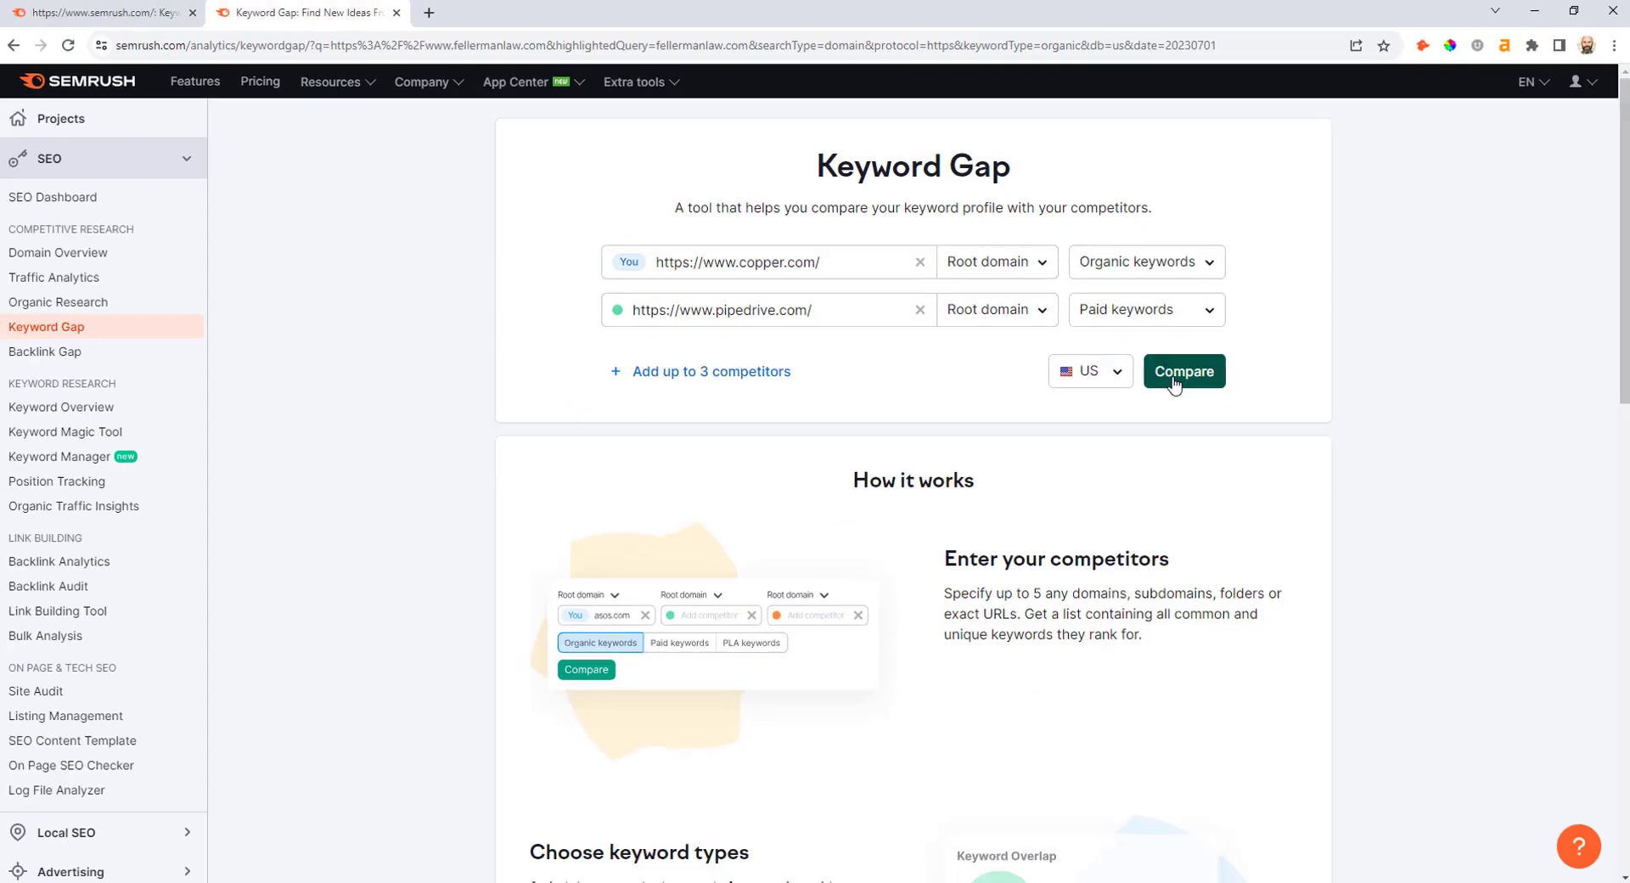
click(1256, 501)
- Show only the missing keywords in the keyword details table for copper.com
scroll(340, 399, down, 3)
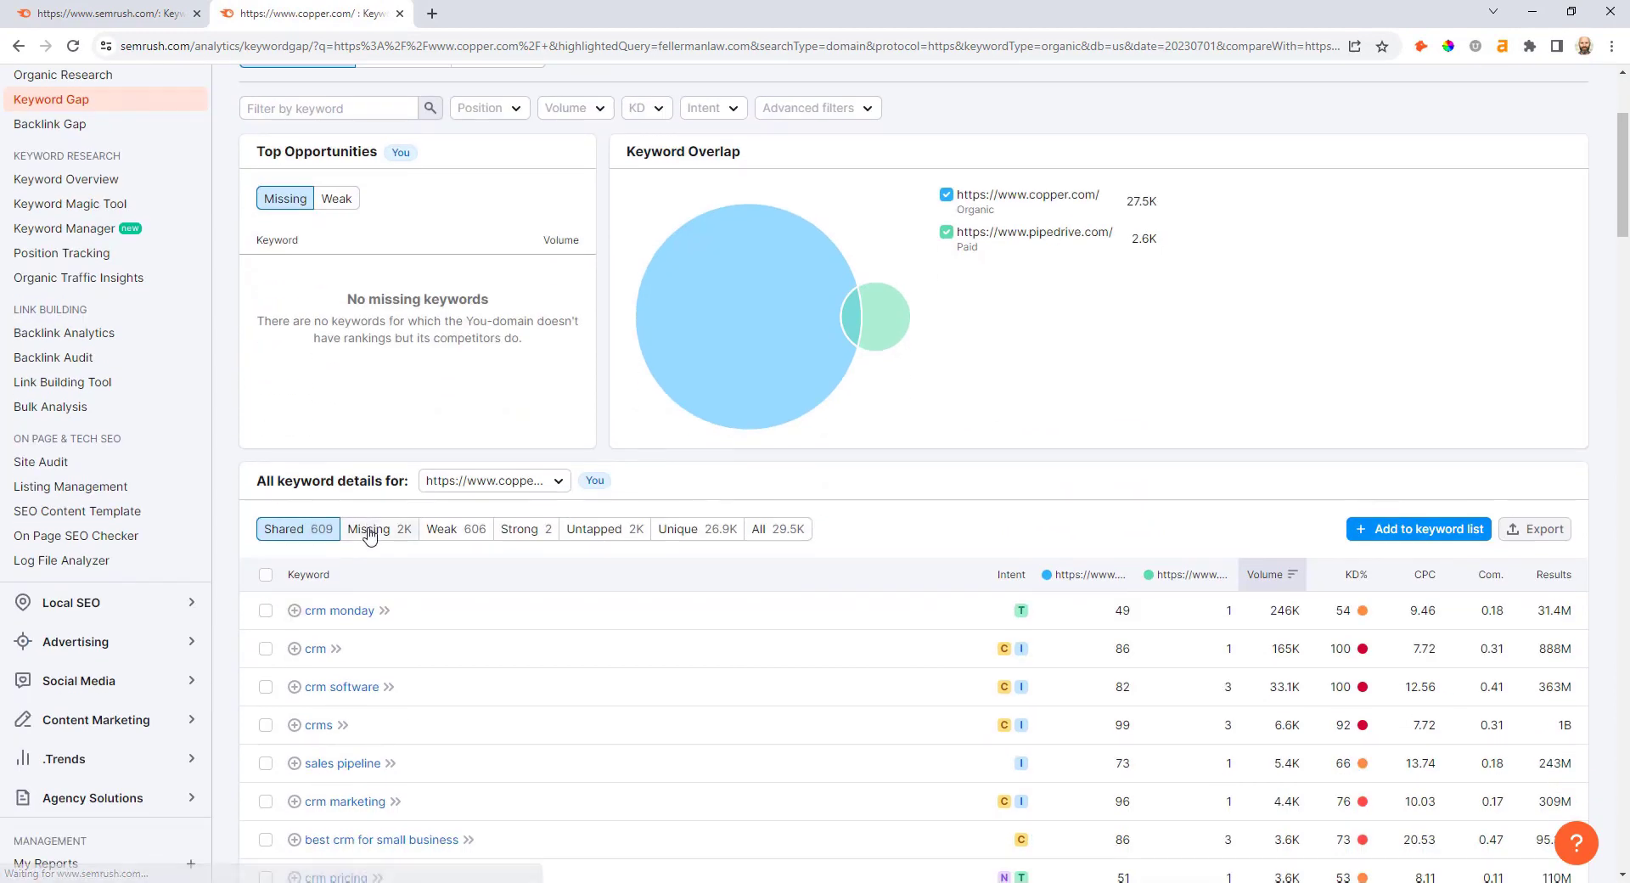
click(369, 529)
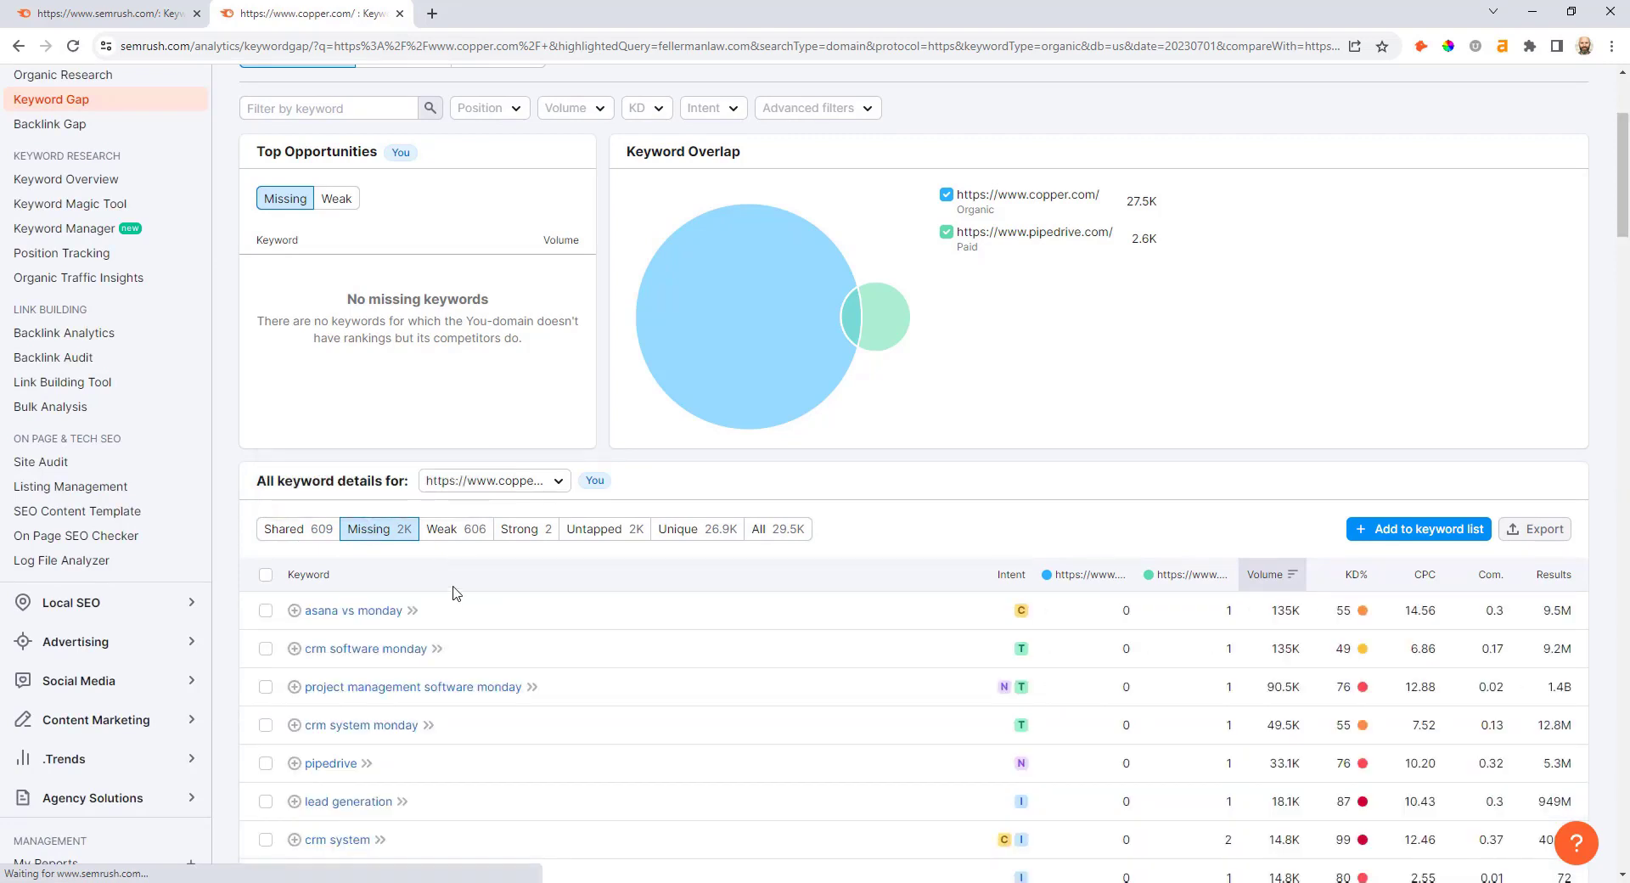
scroll(401, 575, down, 3)
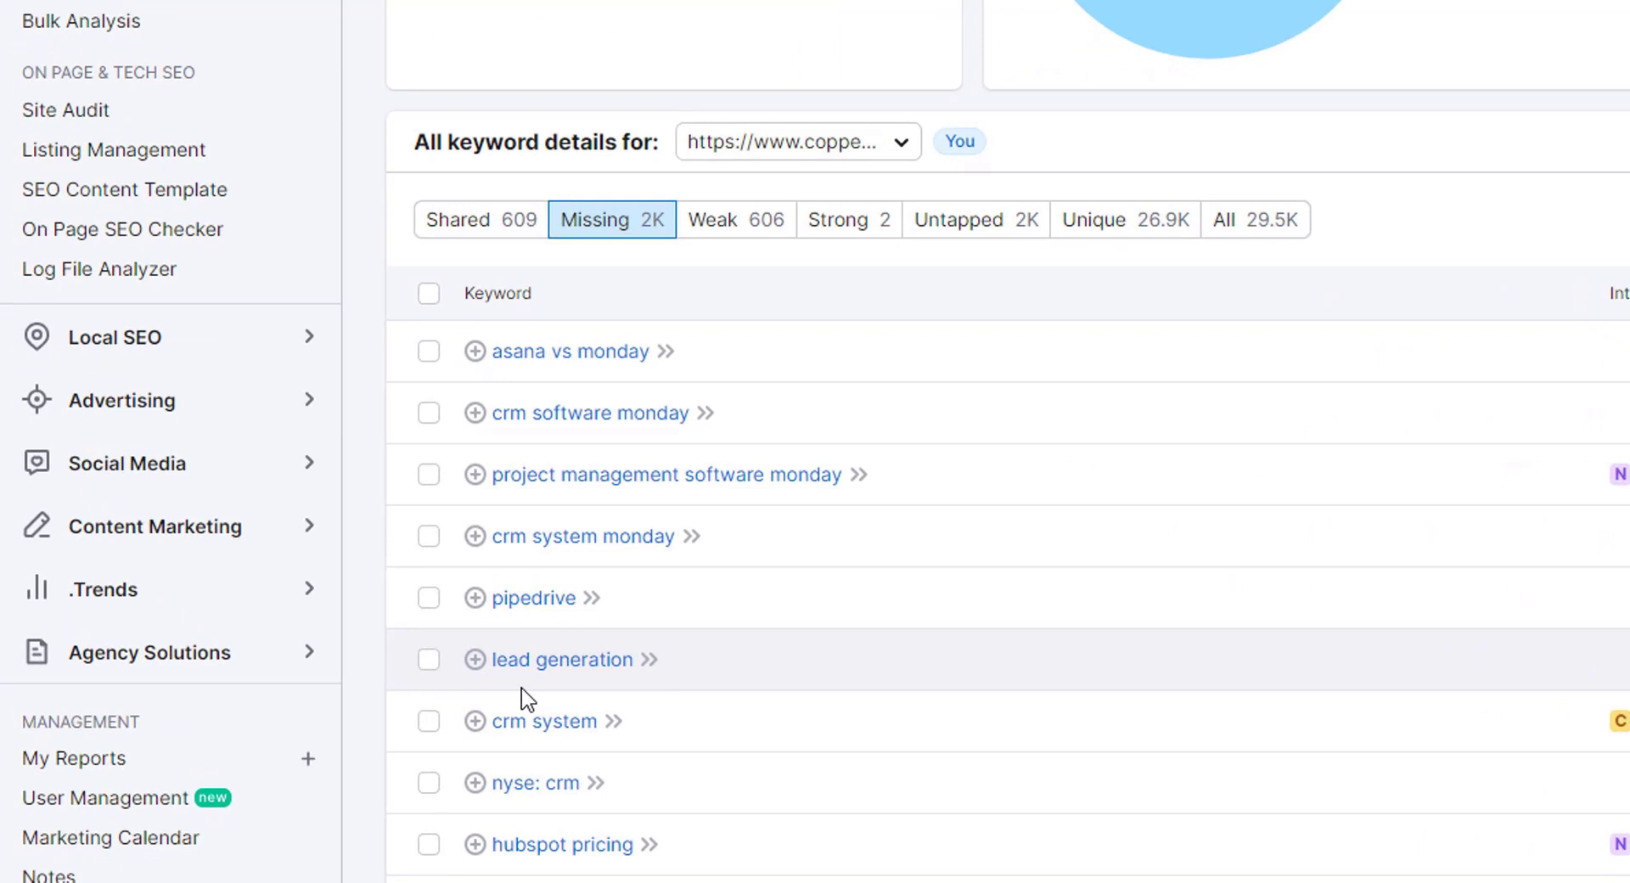
- Apply an advanced filter that includes only keywords containing "software"
scroll(786, 720, up, 5)
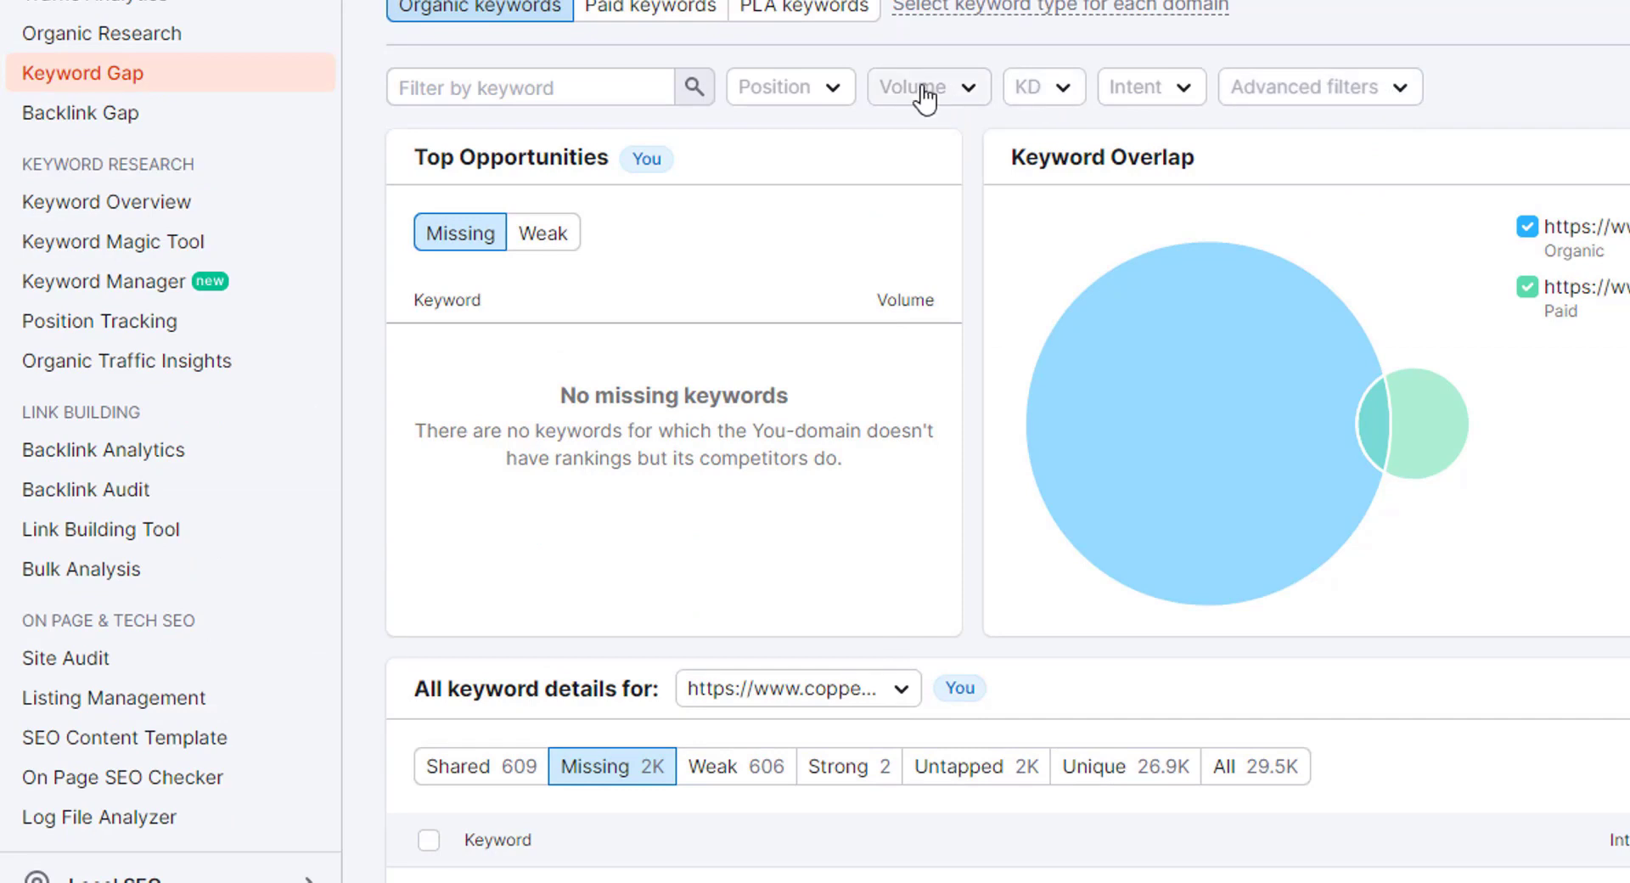
click(1378, 96)
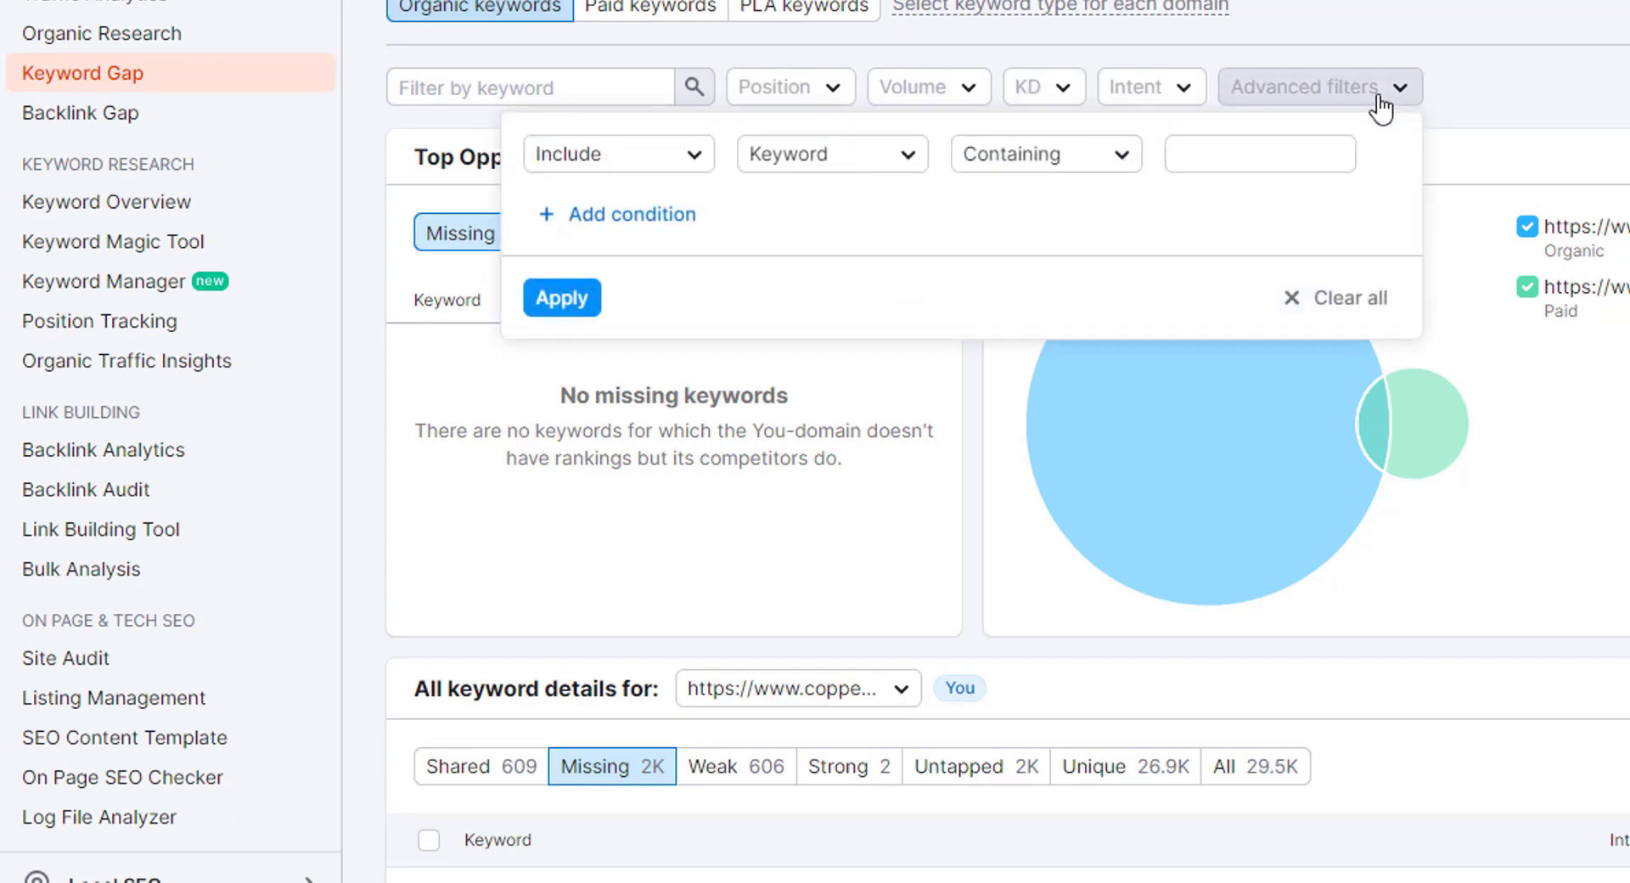
click(1236, 162)
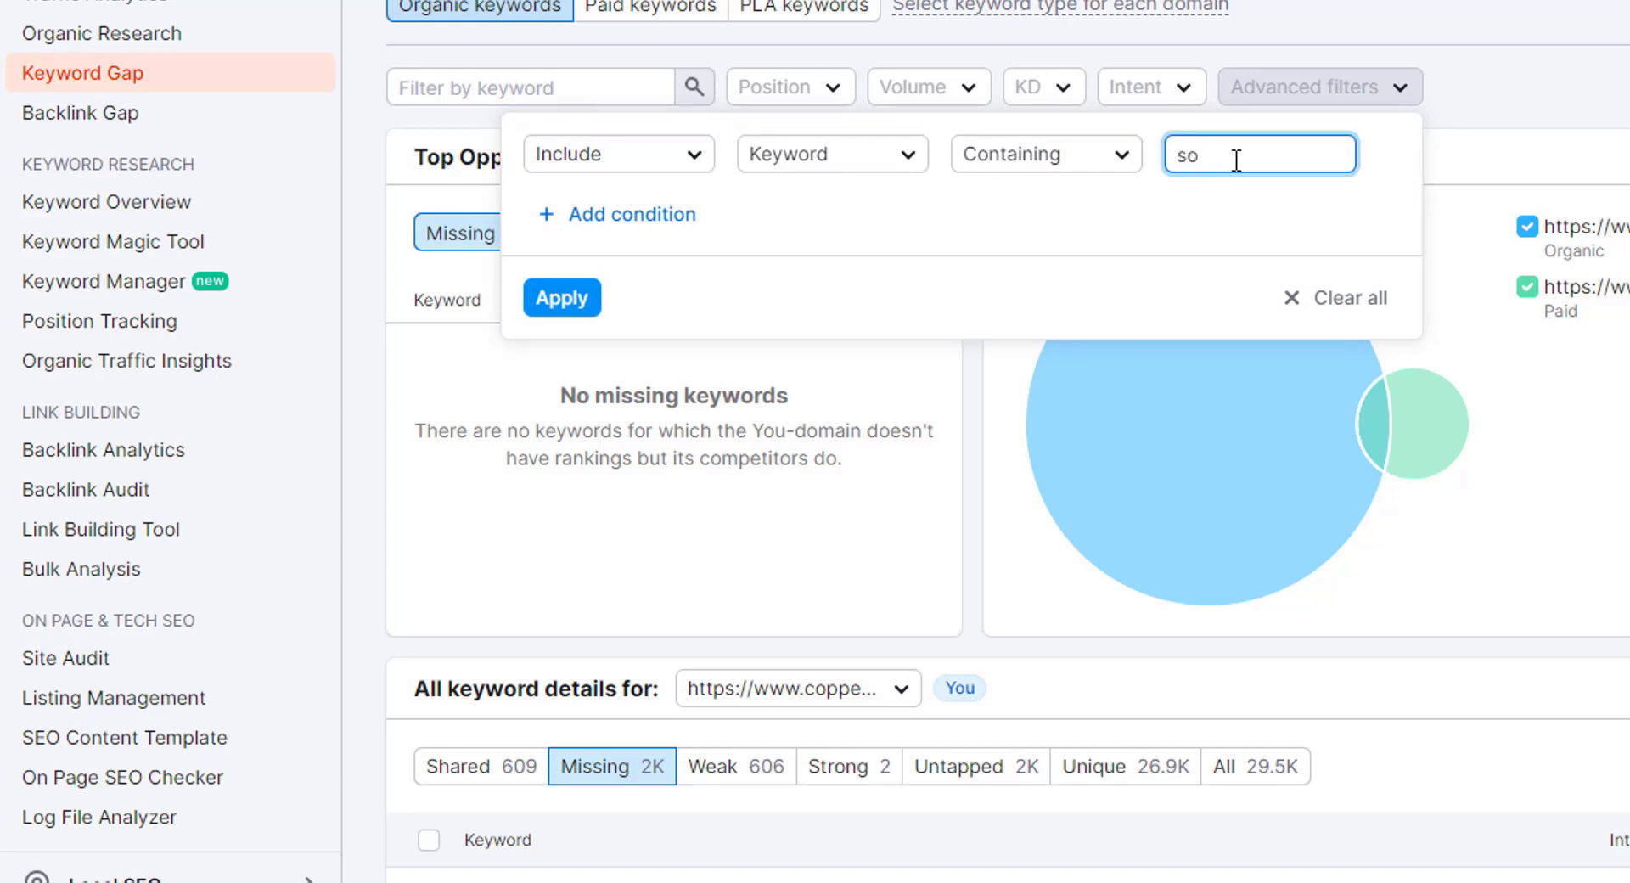
text(software)
click(524, 315)
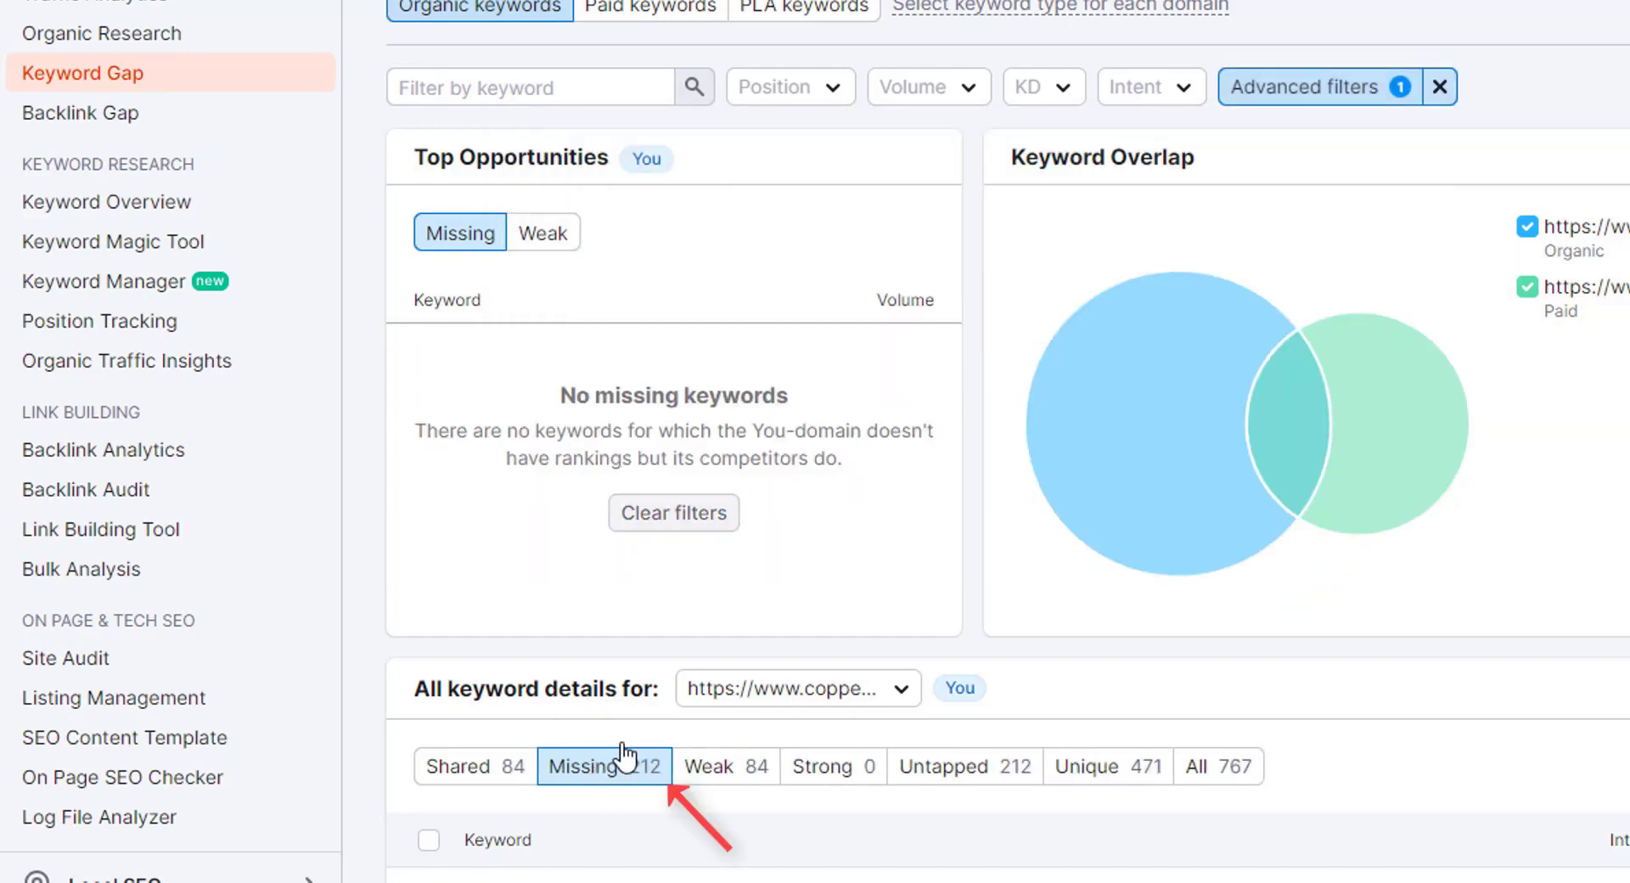
- Review the missing software keywords and limit their keyword difficulty to a custom range with a maximum of 29%
scroll(618, 732, down, 6)
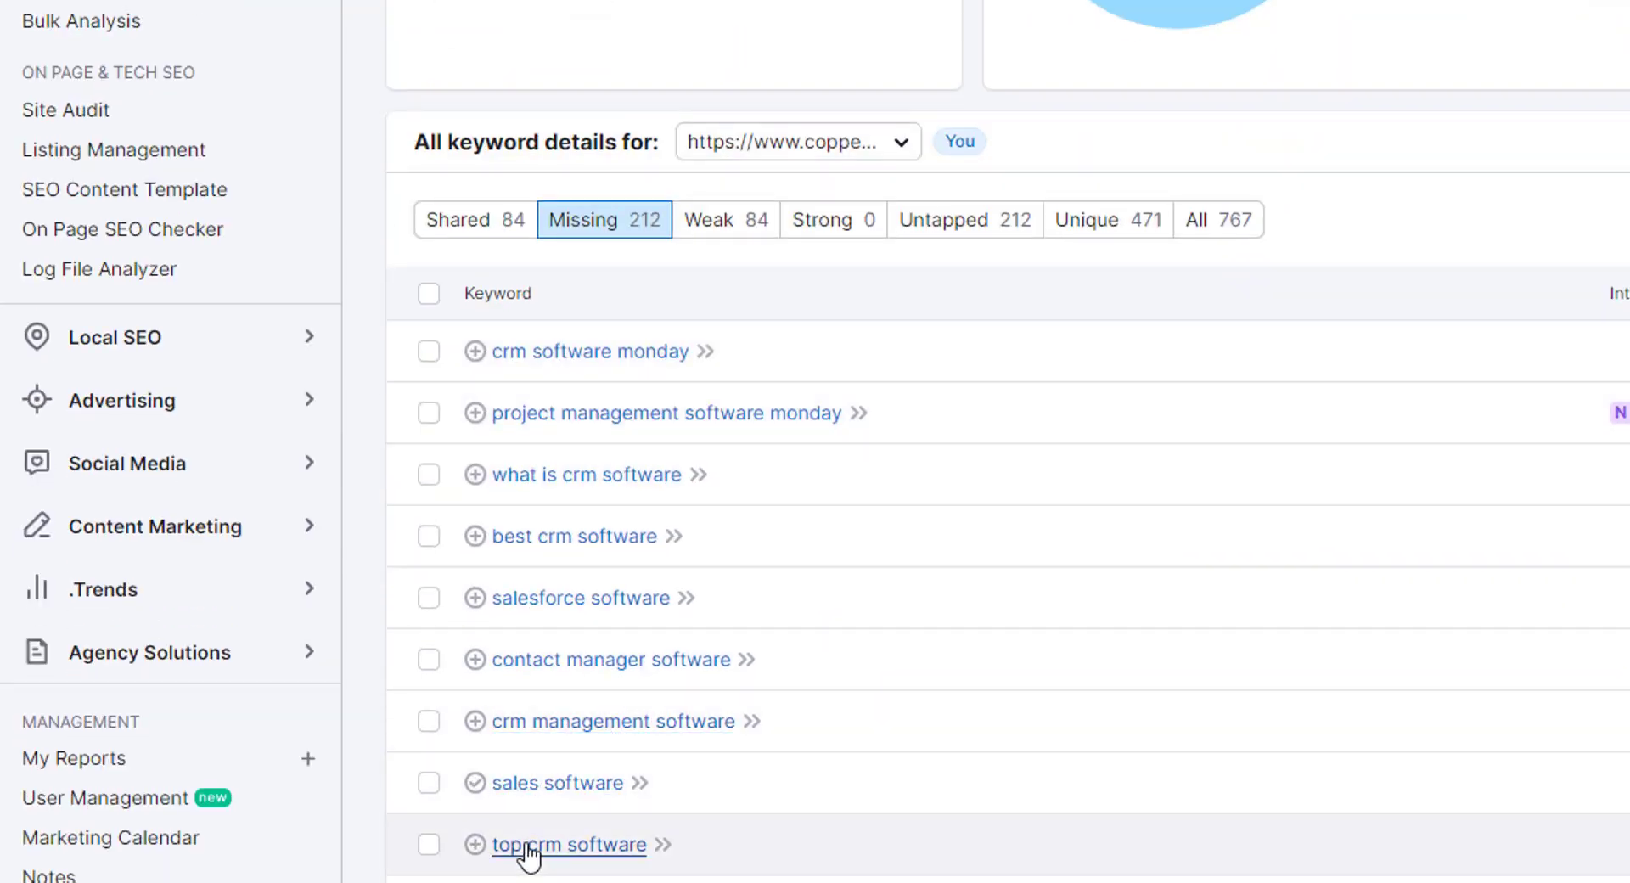
scroll(528, 856, down, 6)
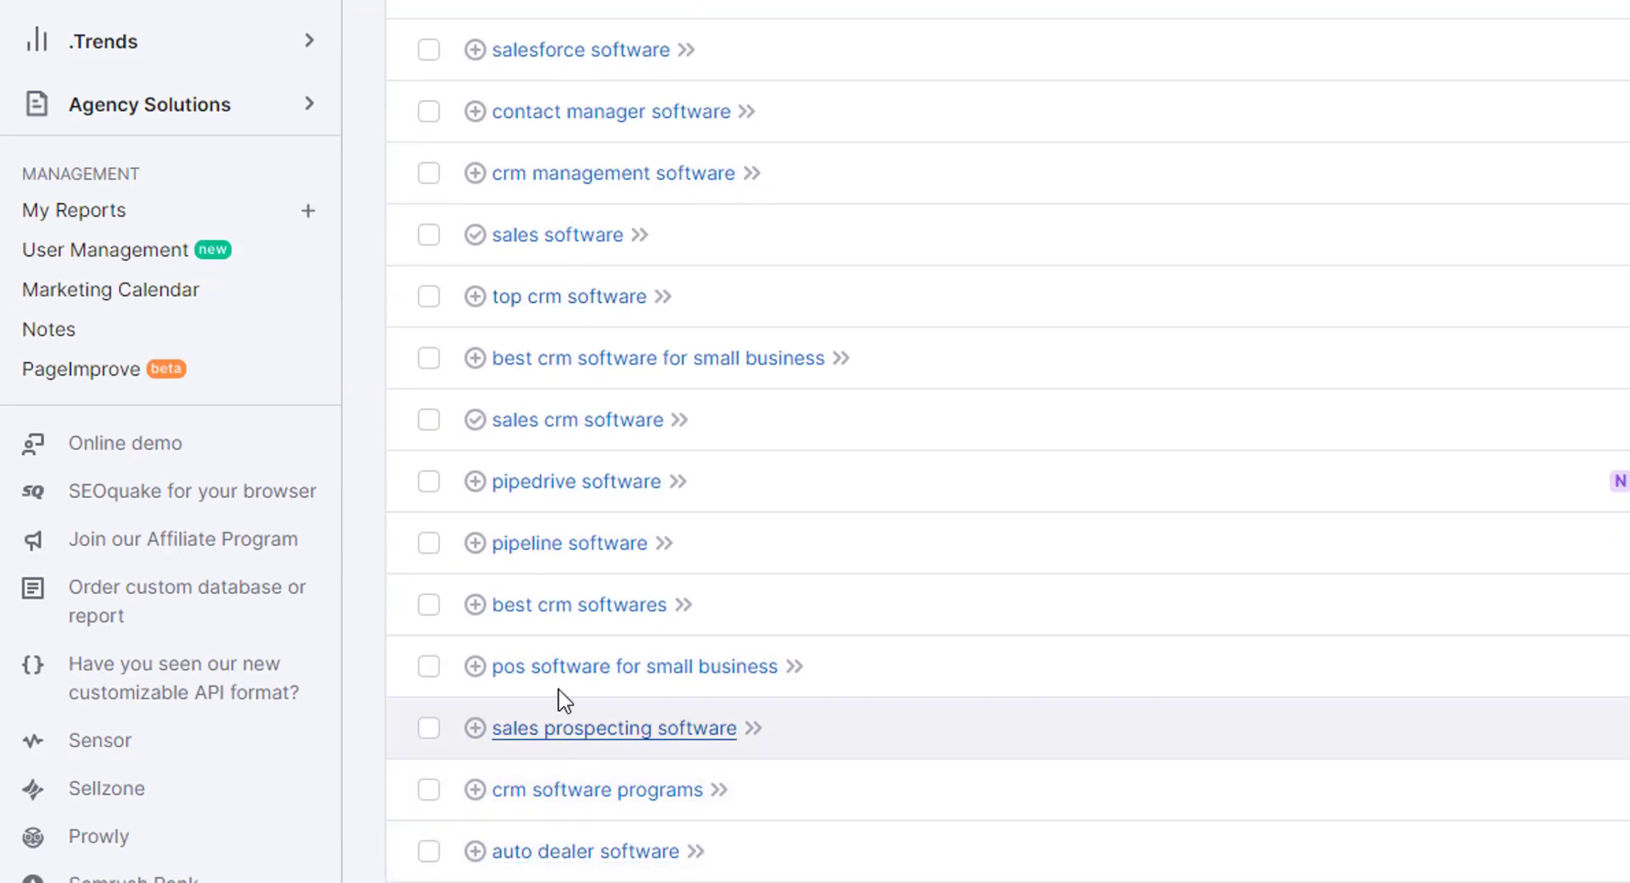
scroll(547, 603, down, 2)
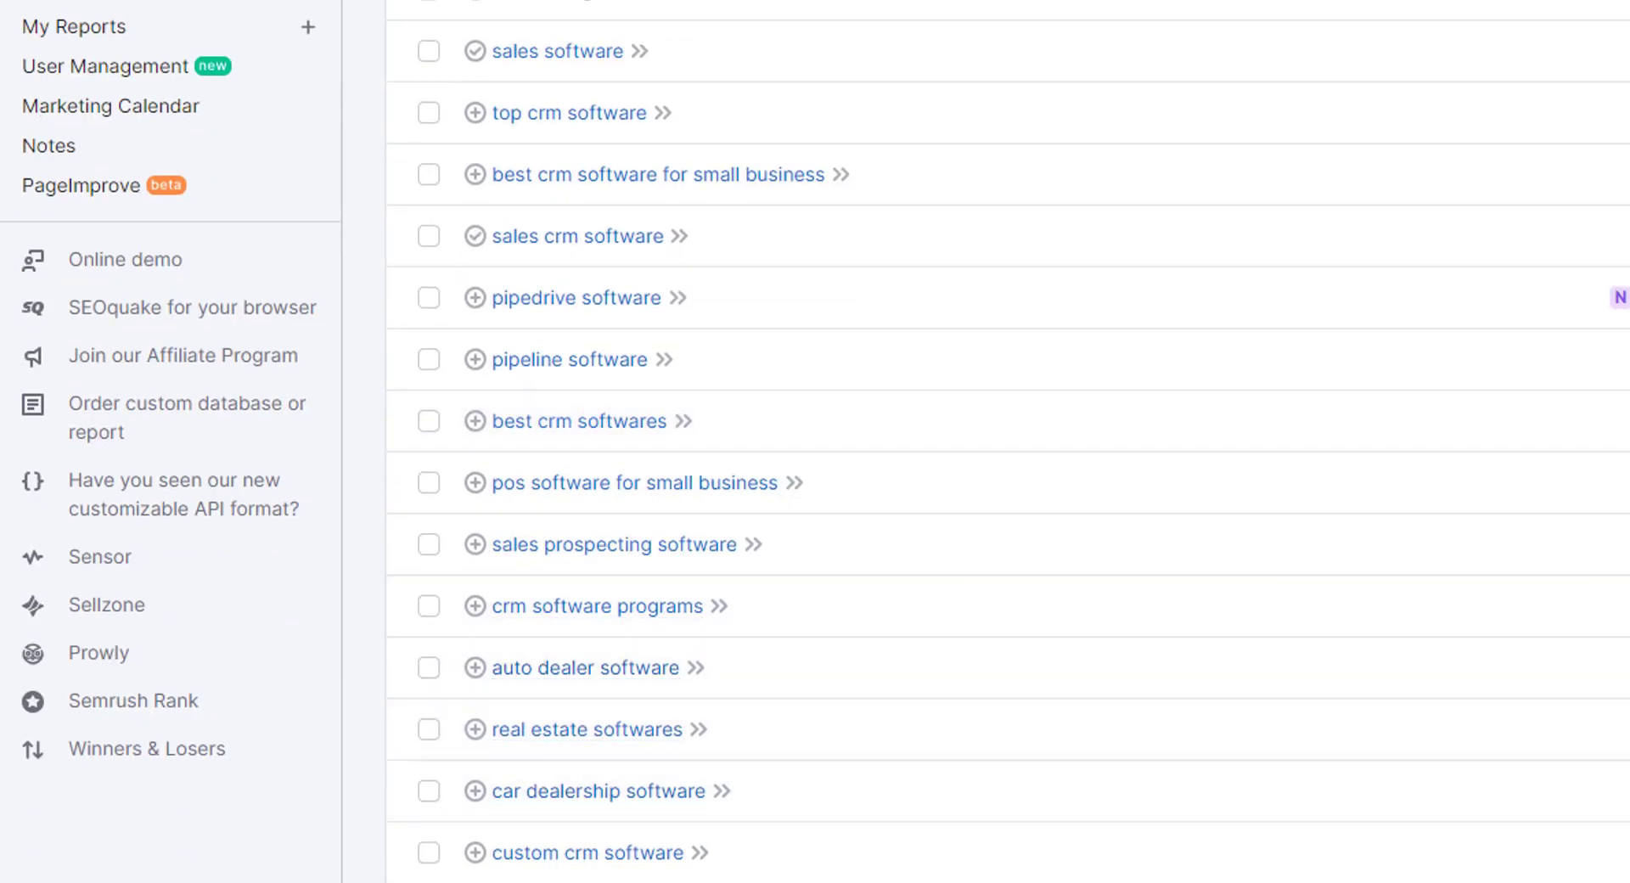
scroll(547, 603, down, 4)
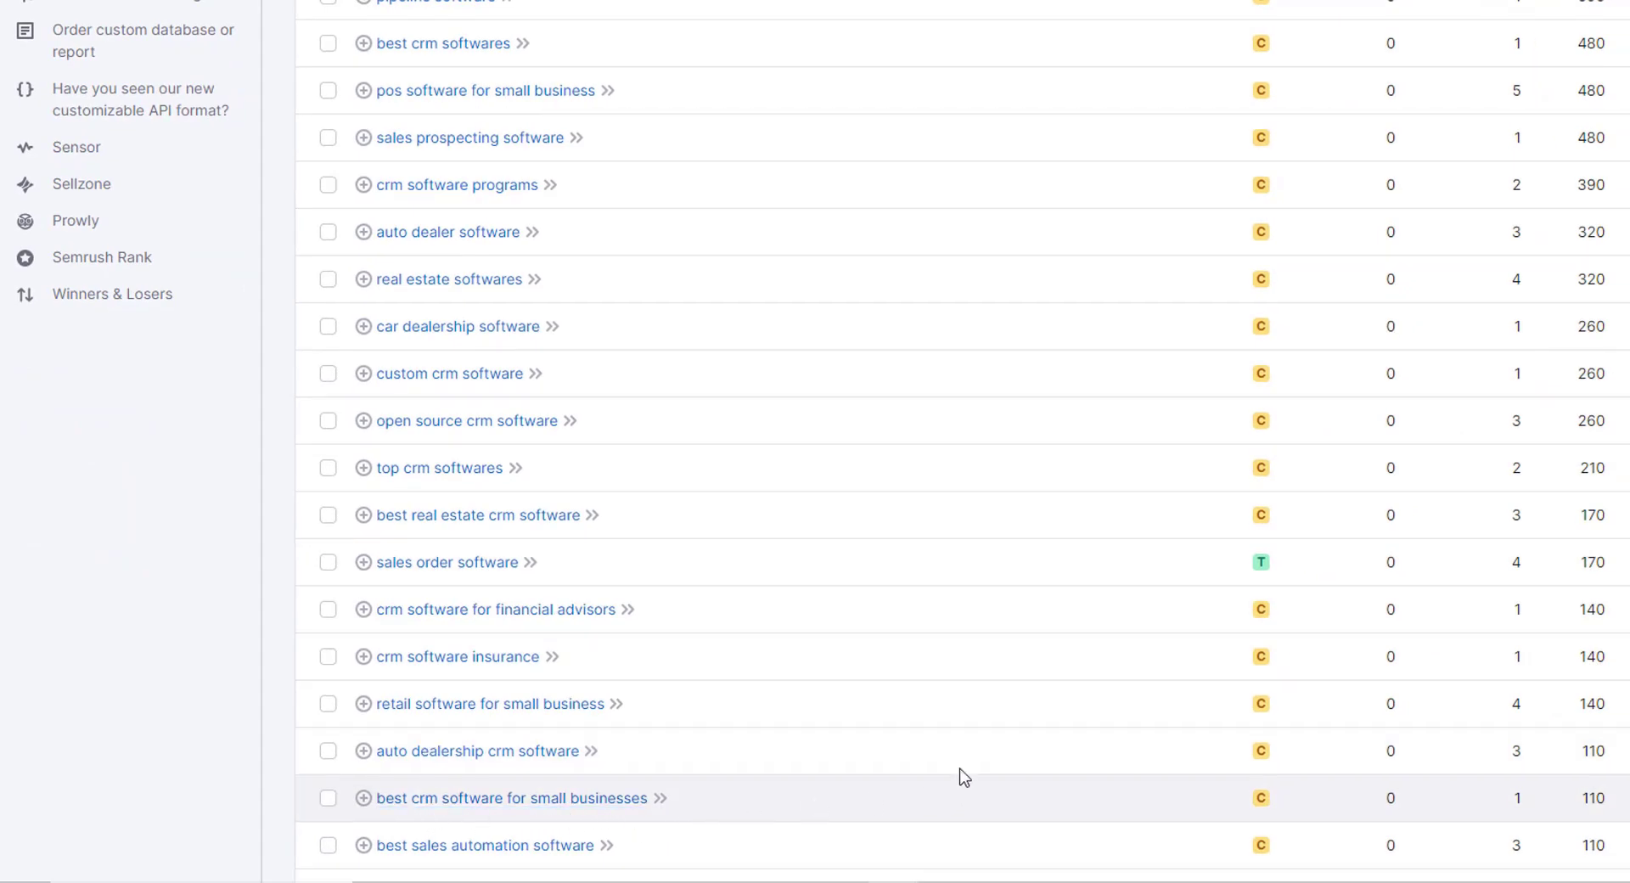
scroll(964, 776, up, 20)
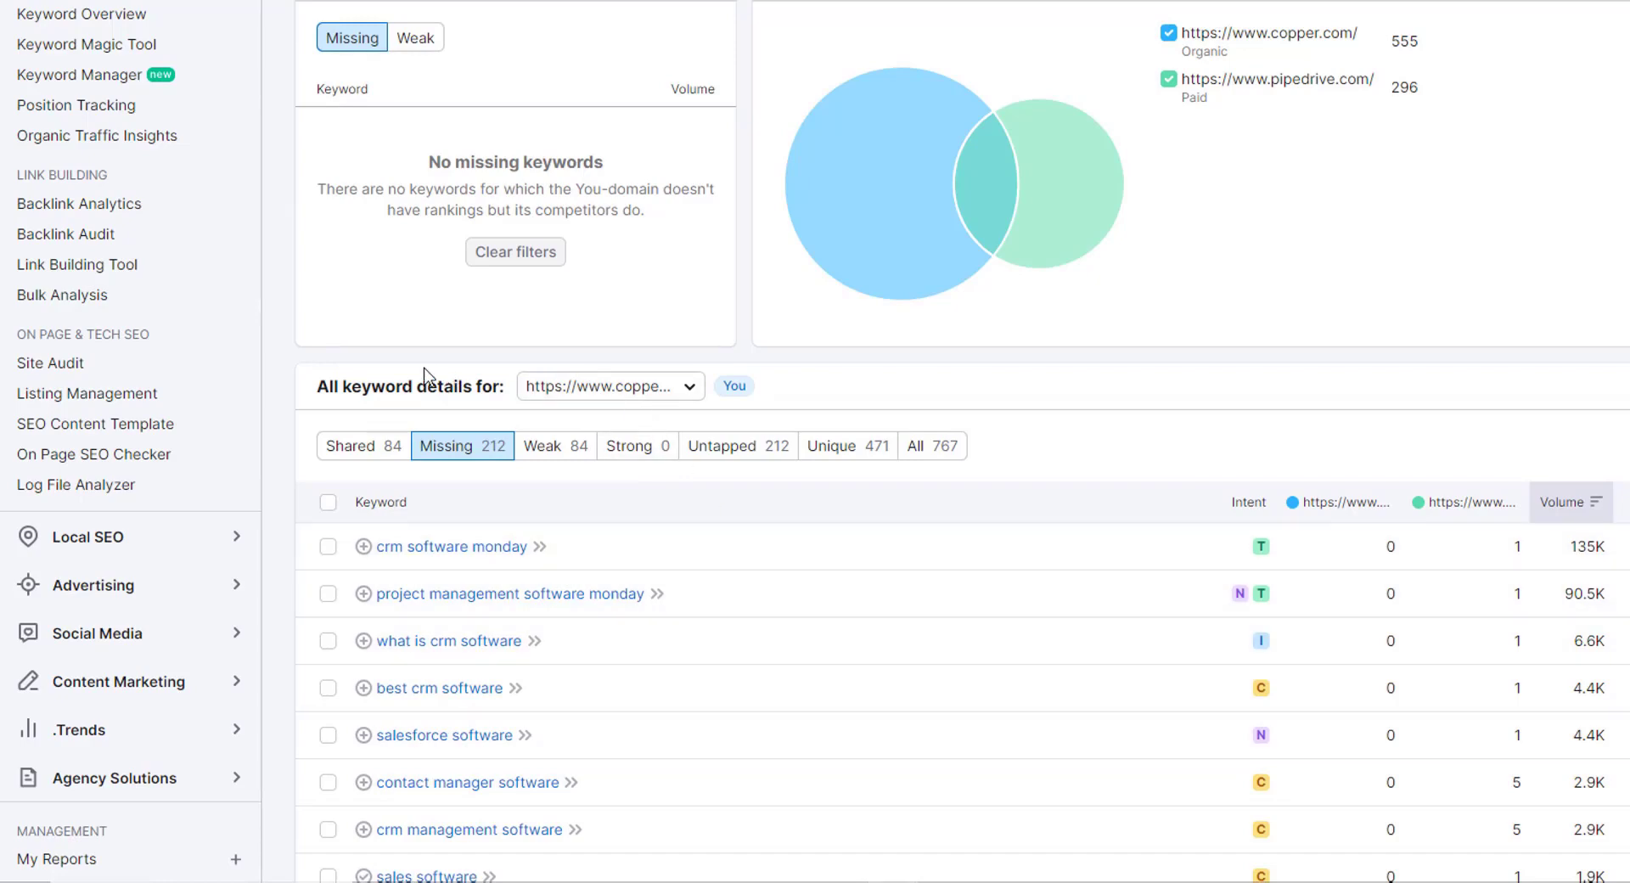
scroll(429, 374, up, 3)
click(779, 212)
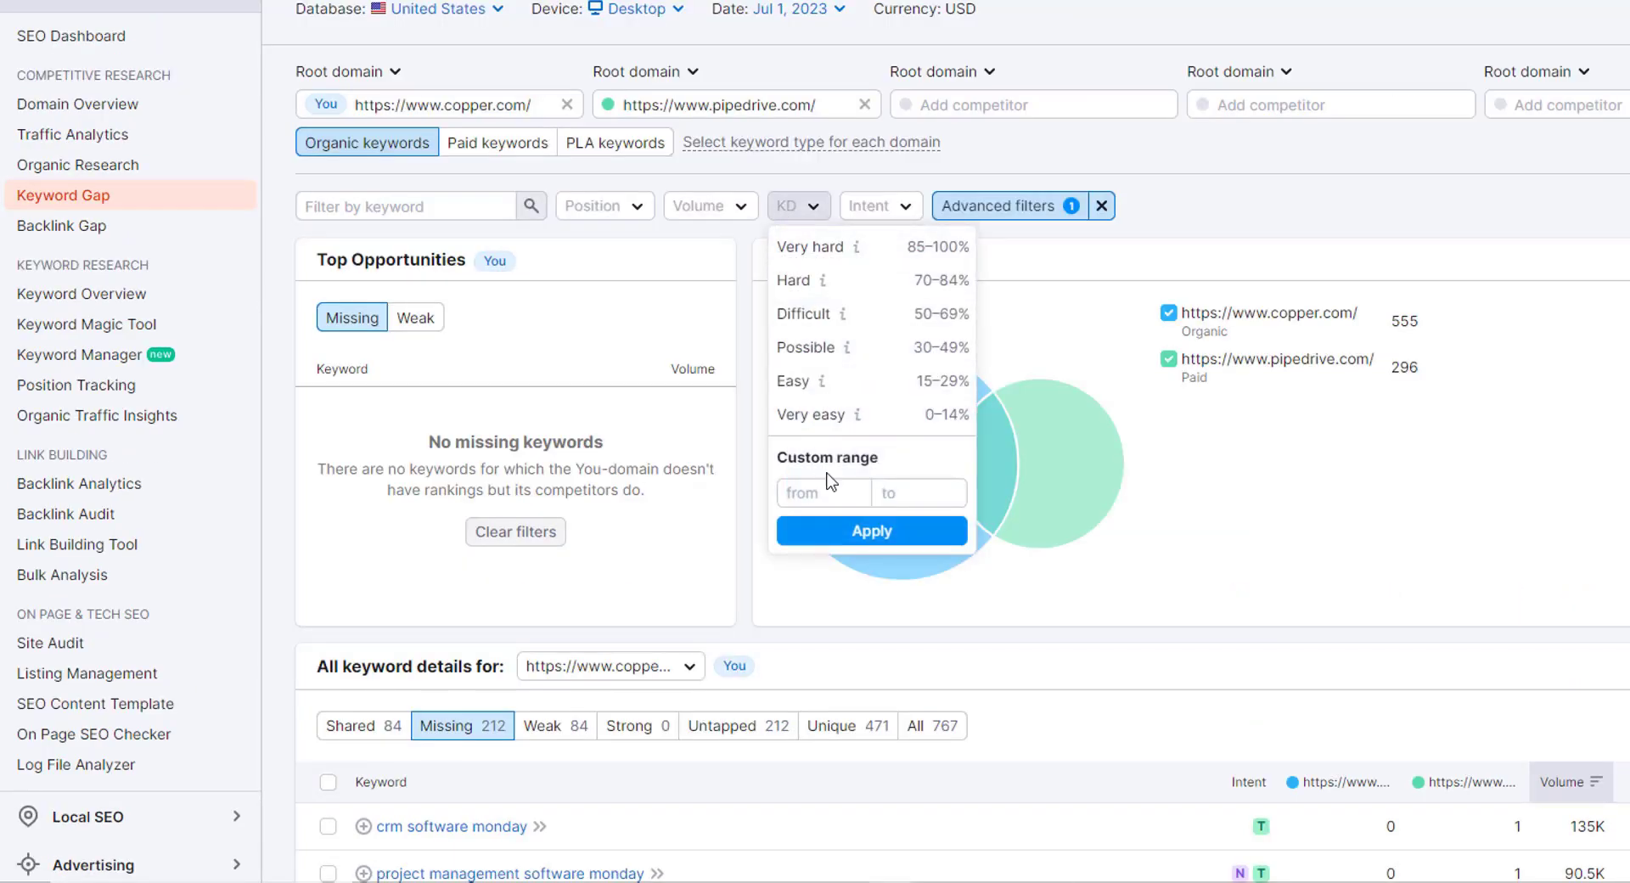
click(898, 488)
click(874, 531)
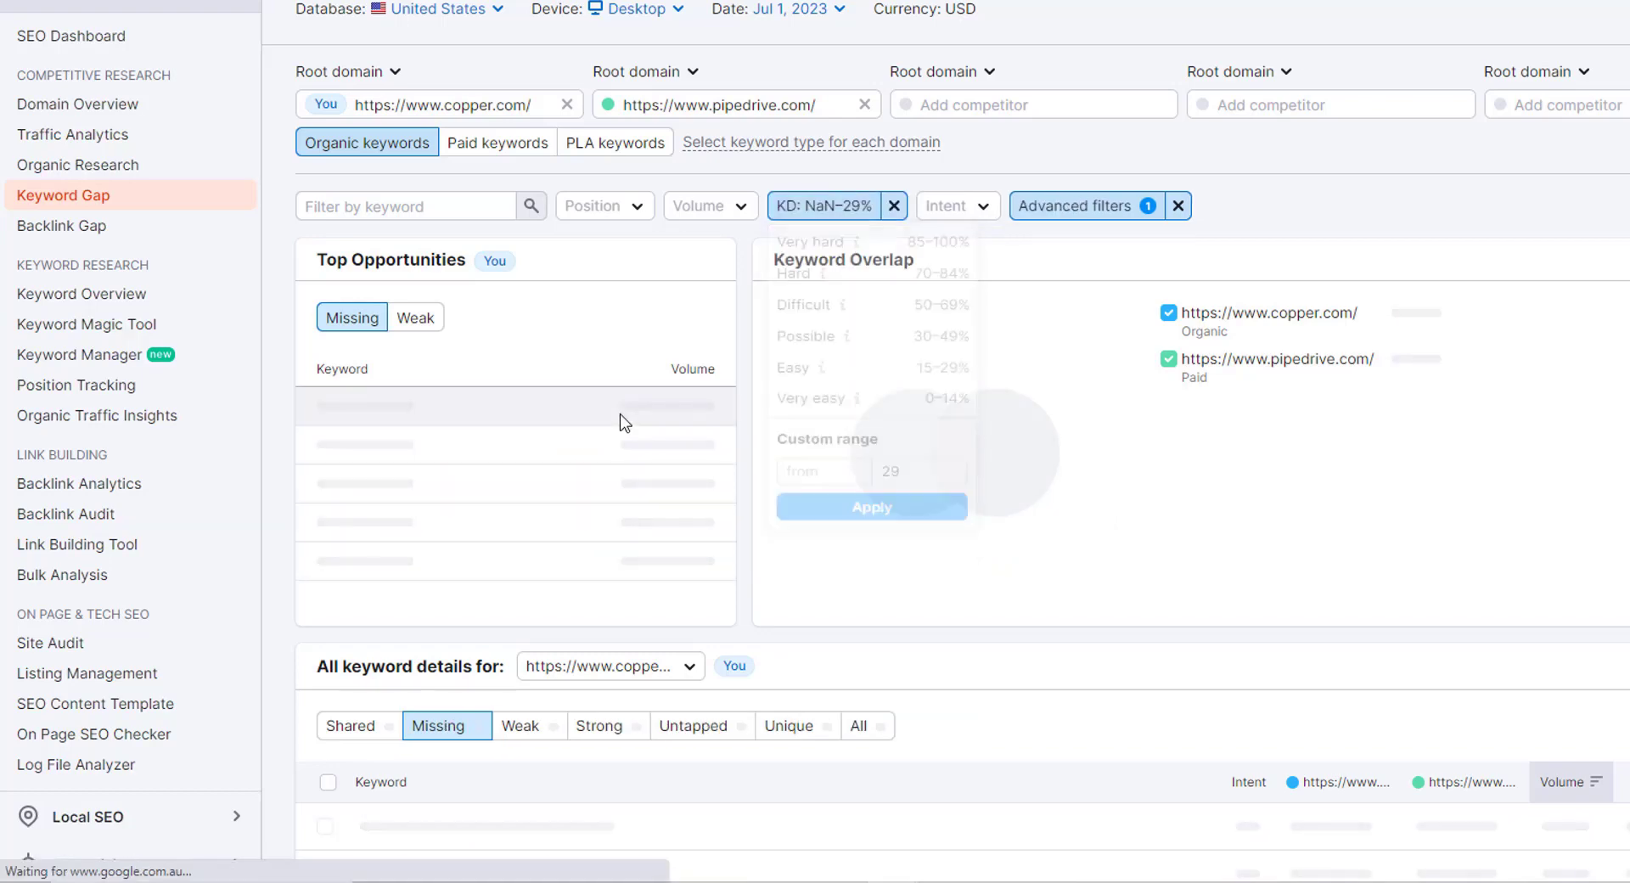
- Examine the low-difficulty software keywords that Pipedrive bids on and copper.com is missing
scroll(735, 445, down, 6)
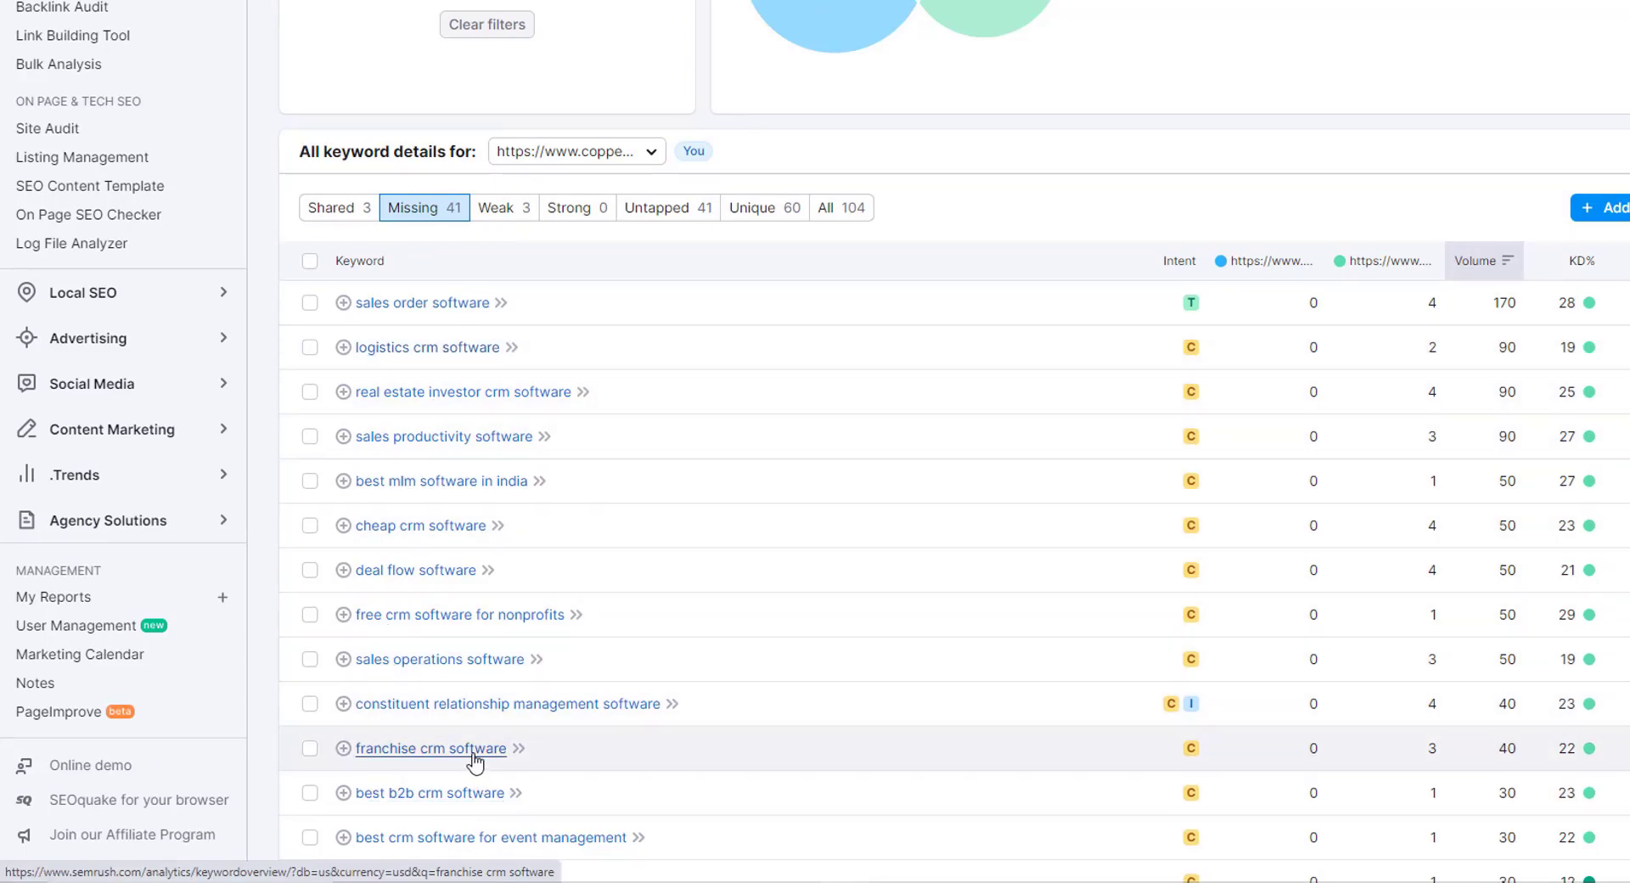
scroll(382, 781, down, 3)
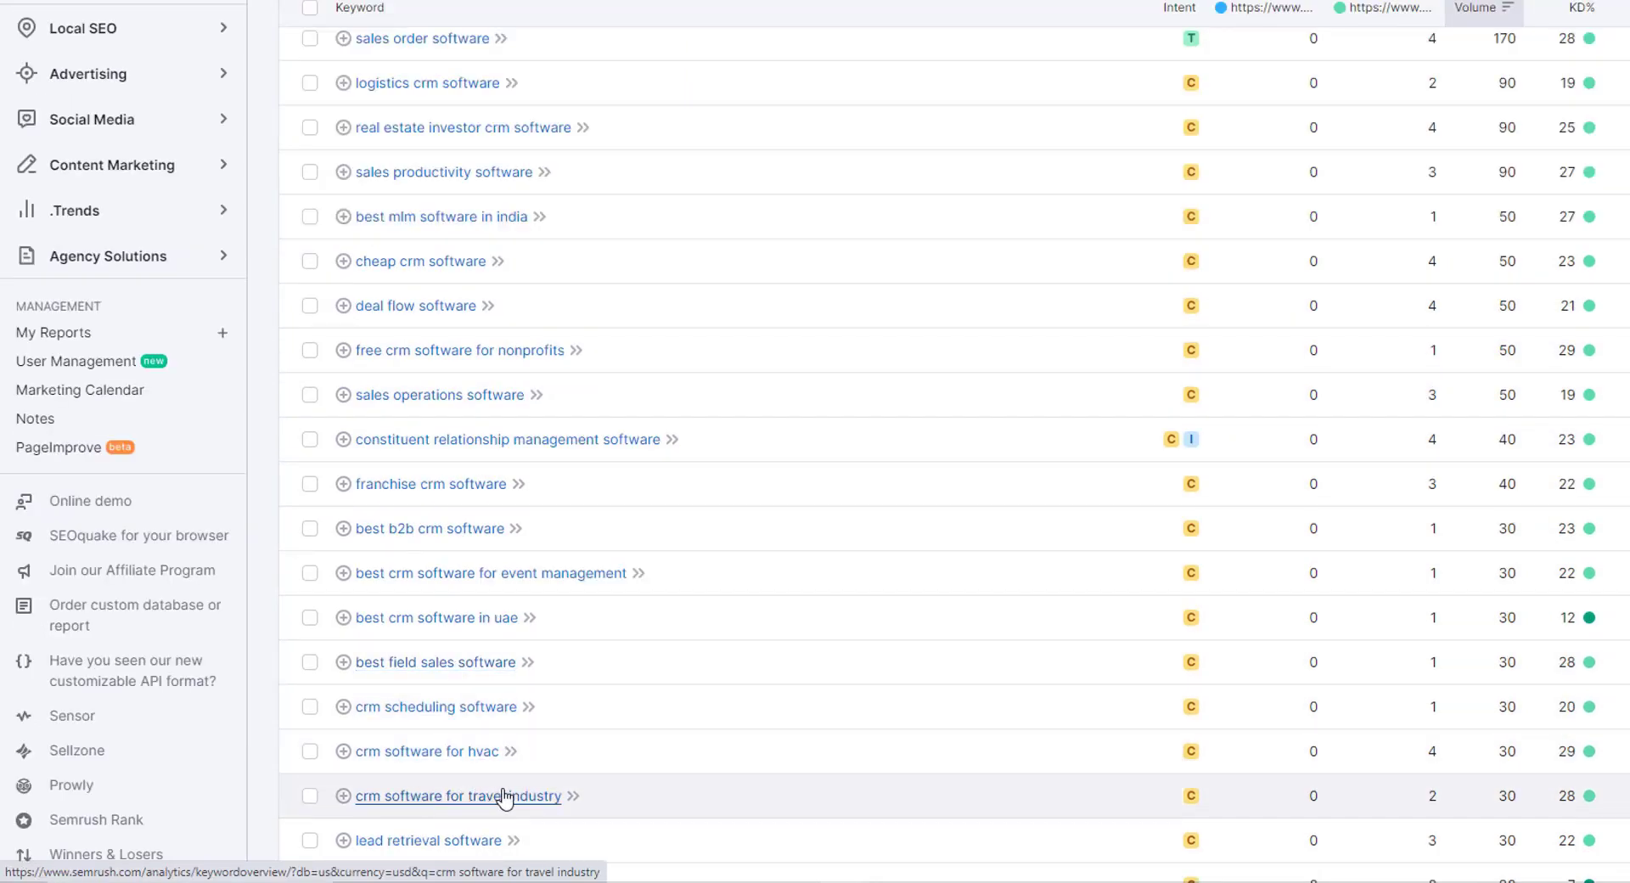
scroll(501, 781, up, 3)
scroll(507, 770, up, 6)
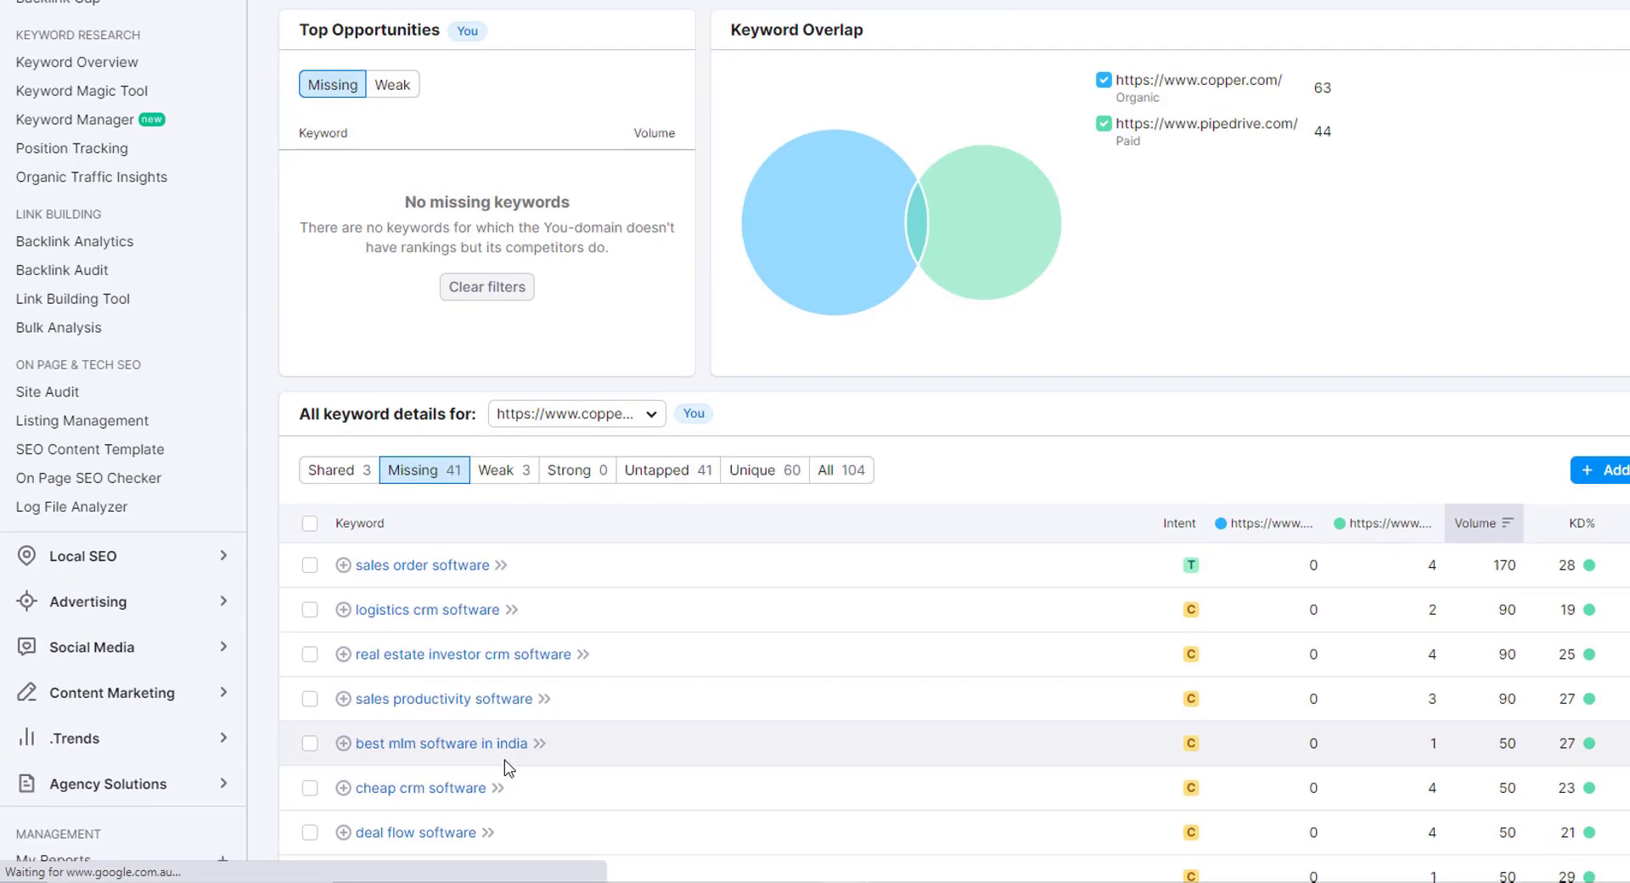